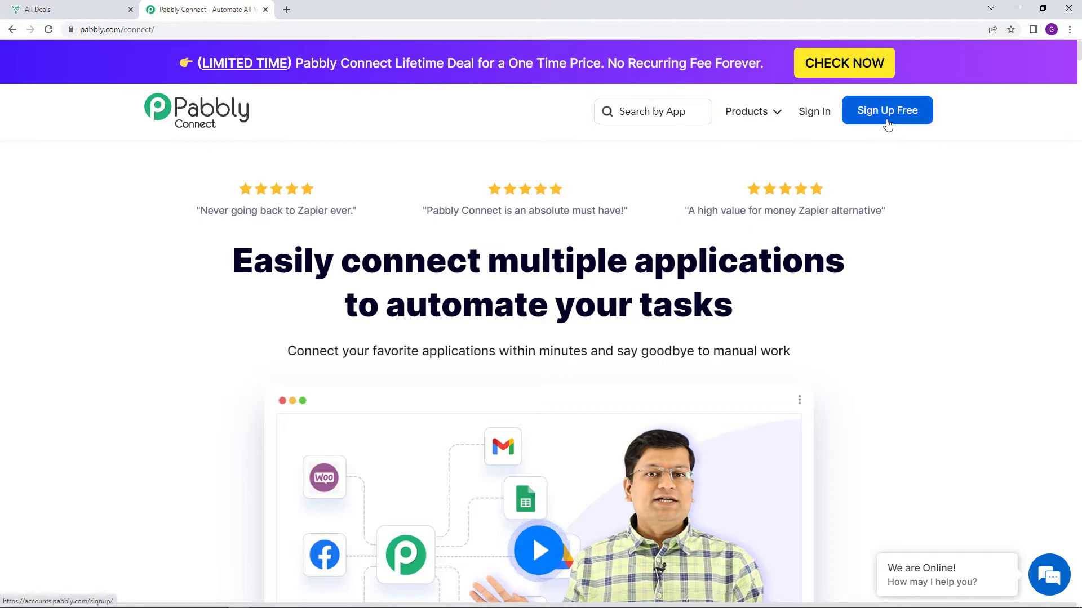
Sign in to Pabbly and open Pabbly Connect from the All Apps page
left_click(817, 120)
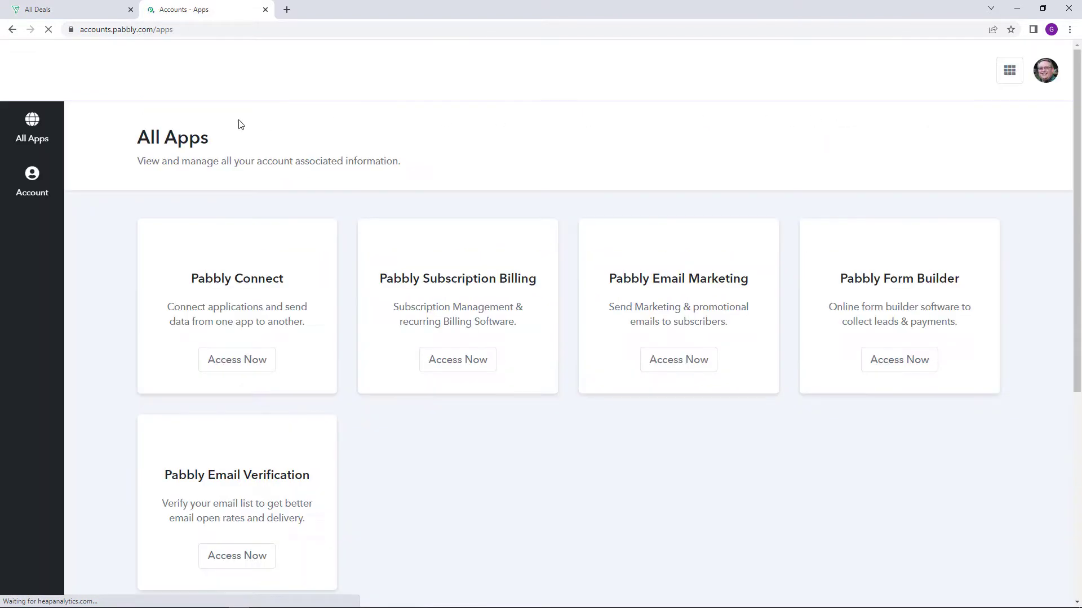
left_click_drag(136, 138, 214, 152)
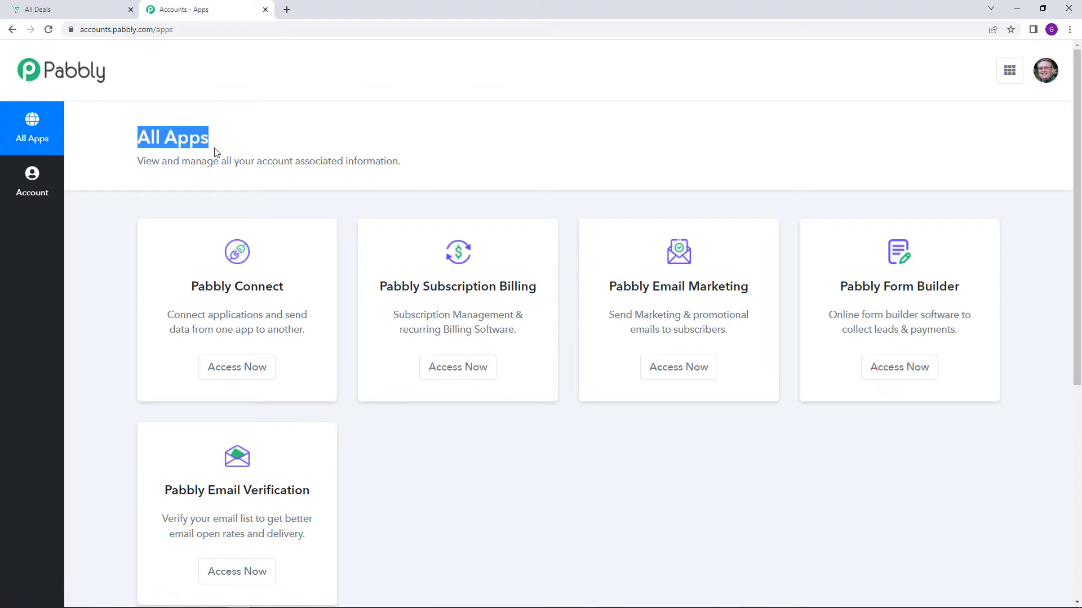
left_click(254, 148)
left_click(252, 374)
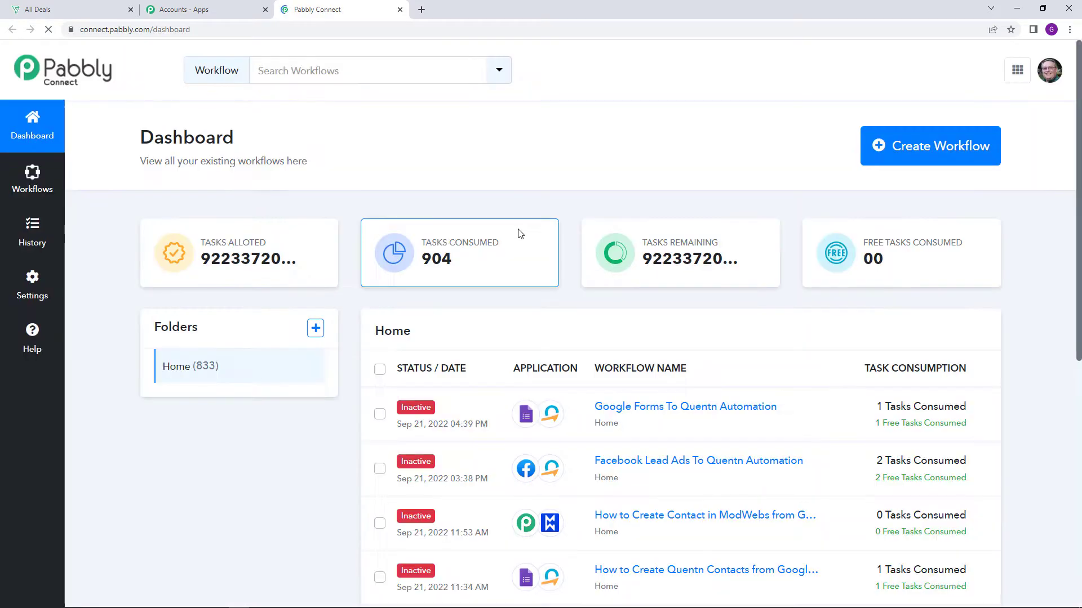
Create a new workflow named "Google Sheets To Zoho Bigin Automation"
left_click(967, 166)
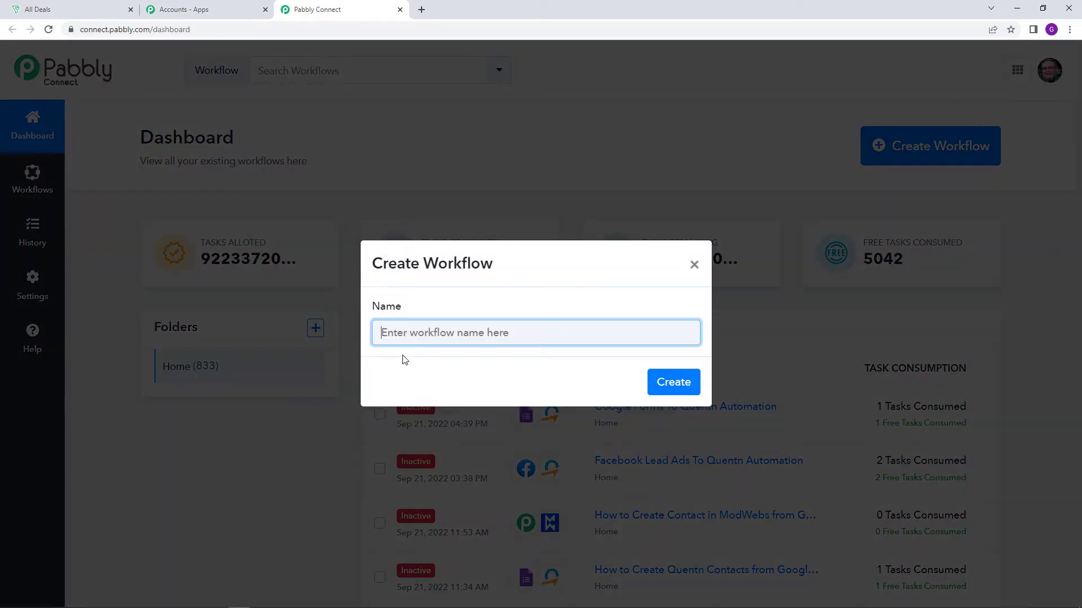
type("Goo")
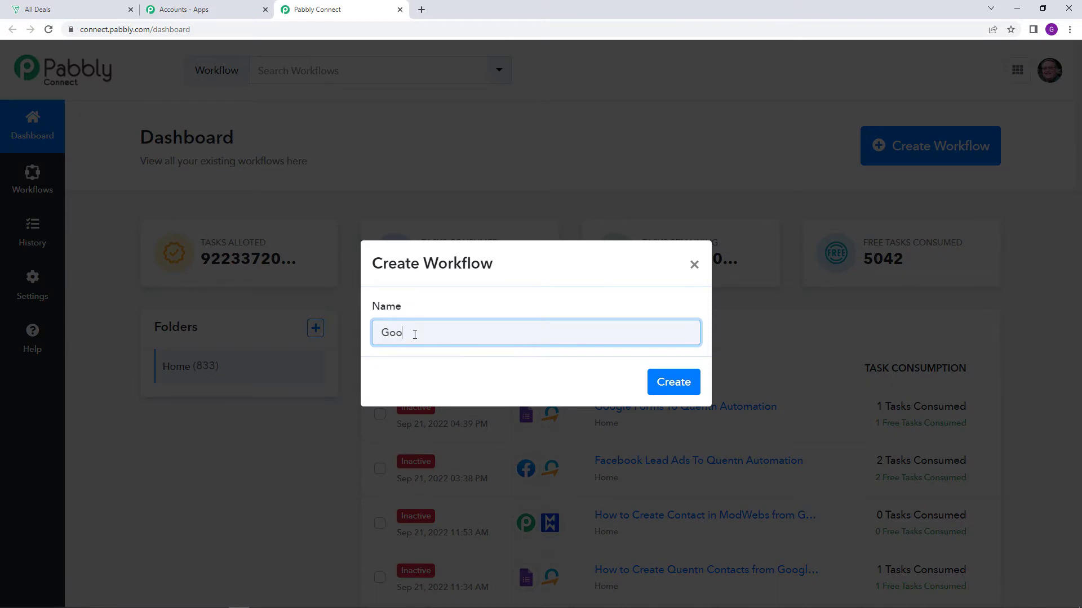
type("gle Sheets To Zoho Big")
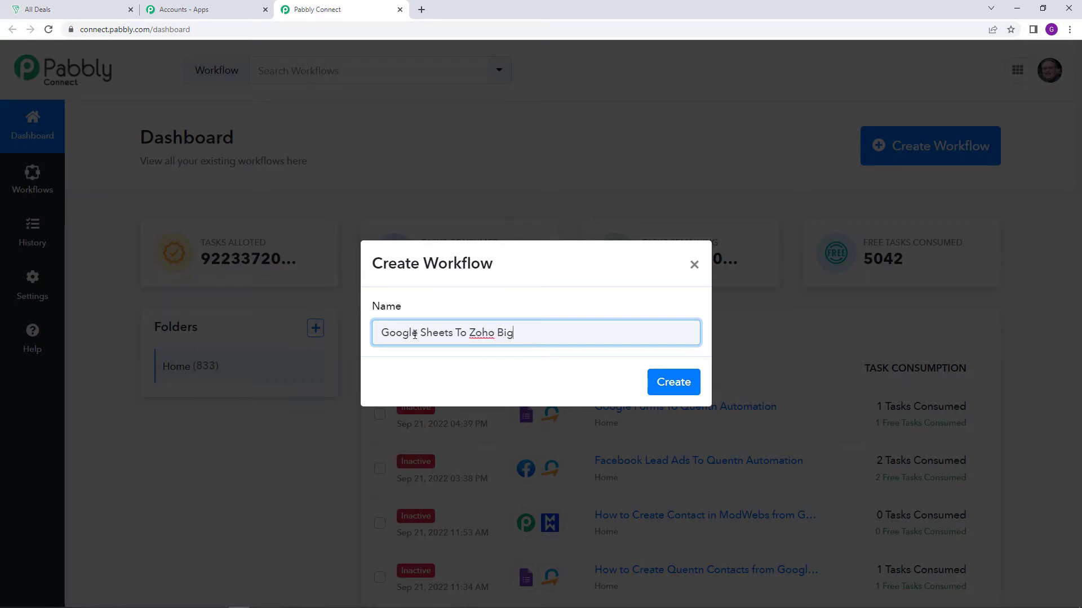
type("in Automation")
left_click(670, 383)
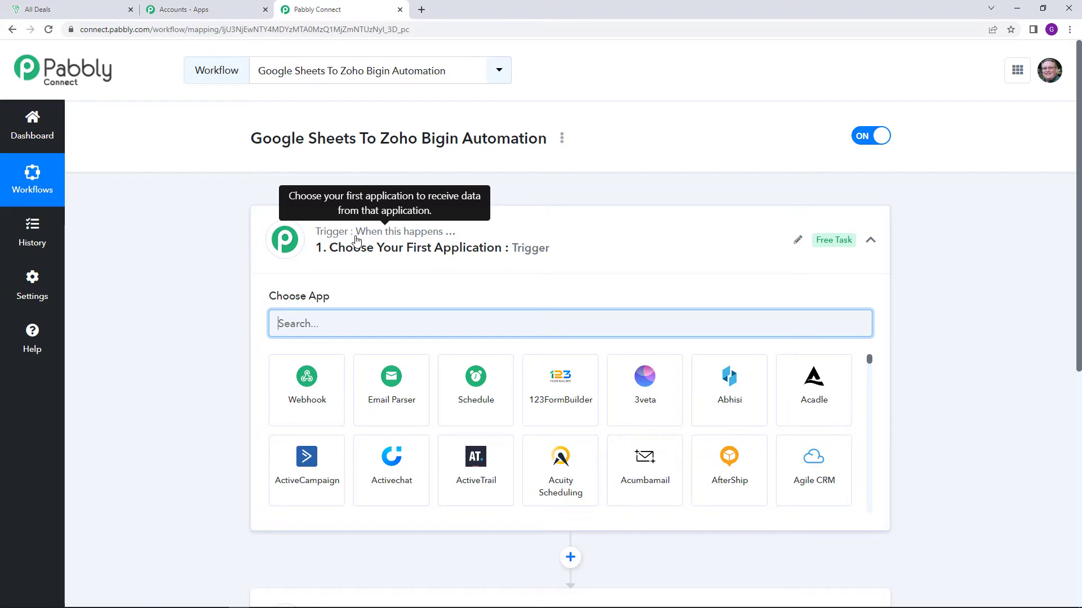
scroll(352, 282, "down", 4)
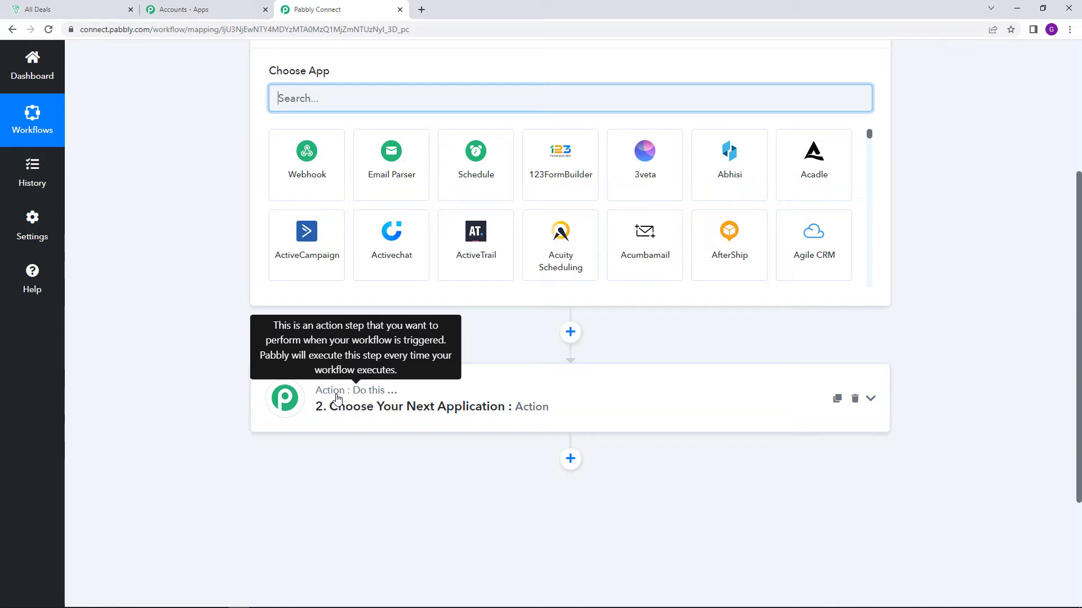
scroll(337, 398, "up", 3)
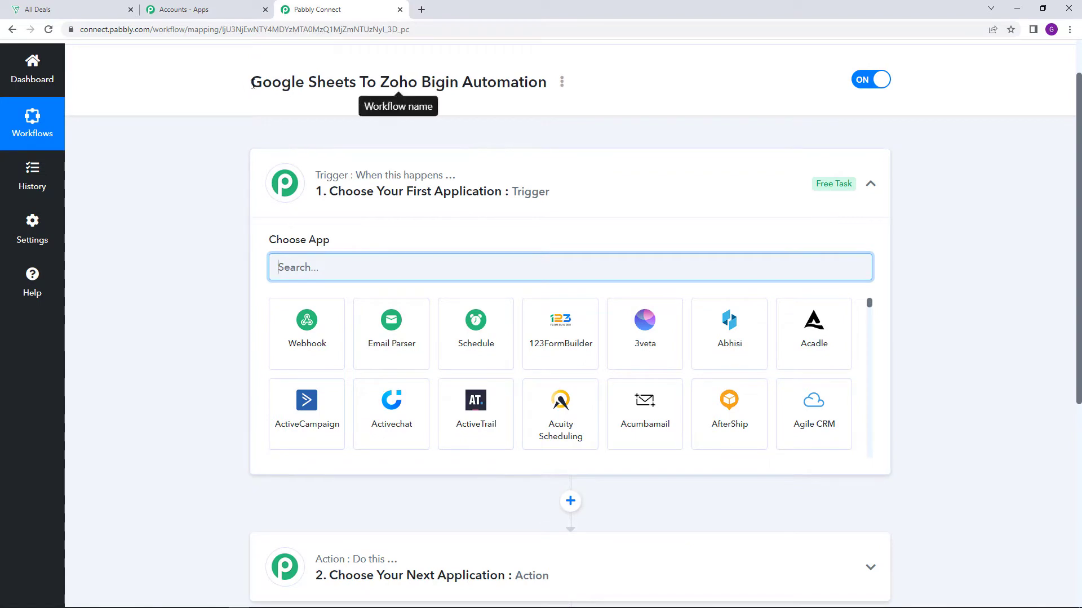
left_click_drag(250, 85, 357, 97)
left_click(352, 97)
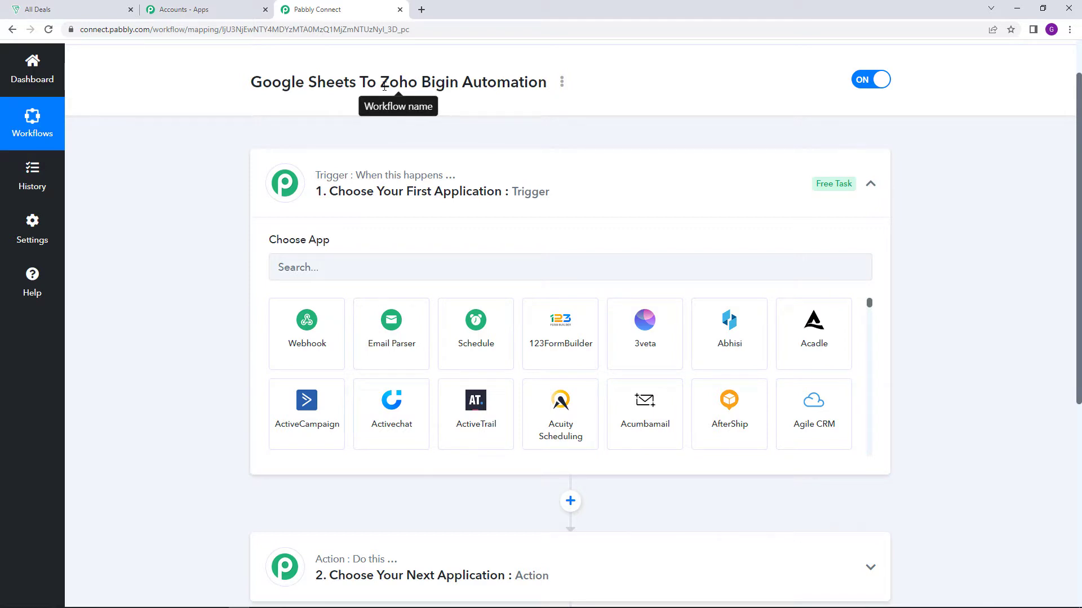
left_click_drag(380, 85, 460, 92)
left_click(466, 121)
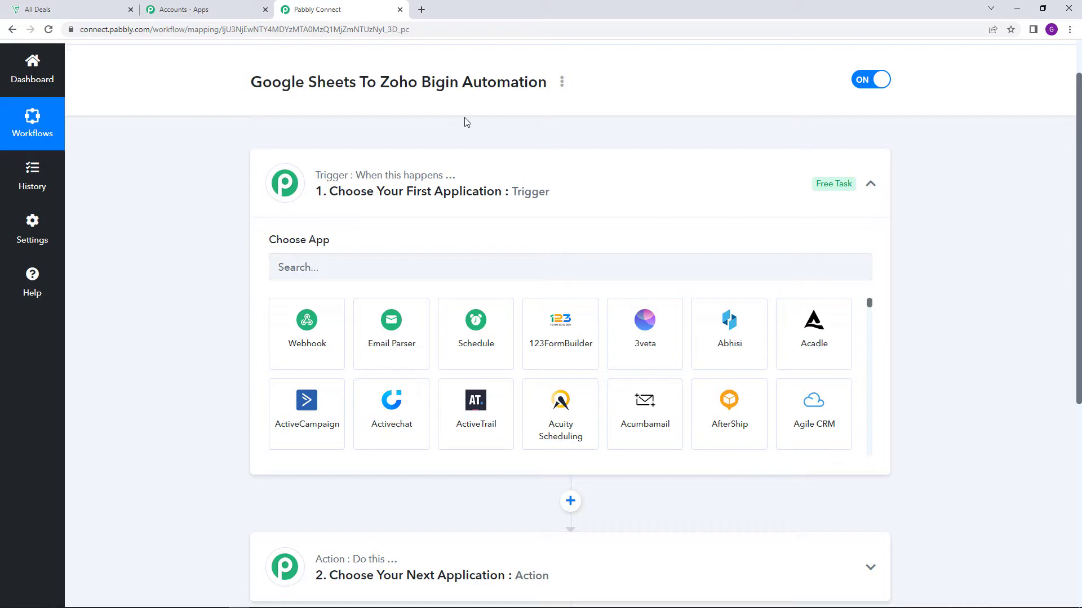
Search for "google" among the trigger apps and choose Google Sheets as the workflow's first application
scroll(483, 133, "down", 1)
left_click(473, 210)
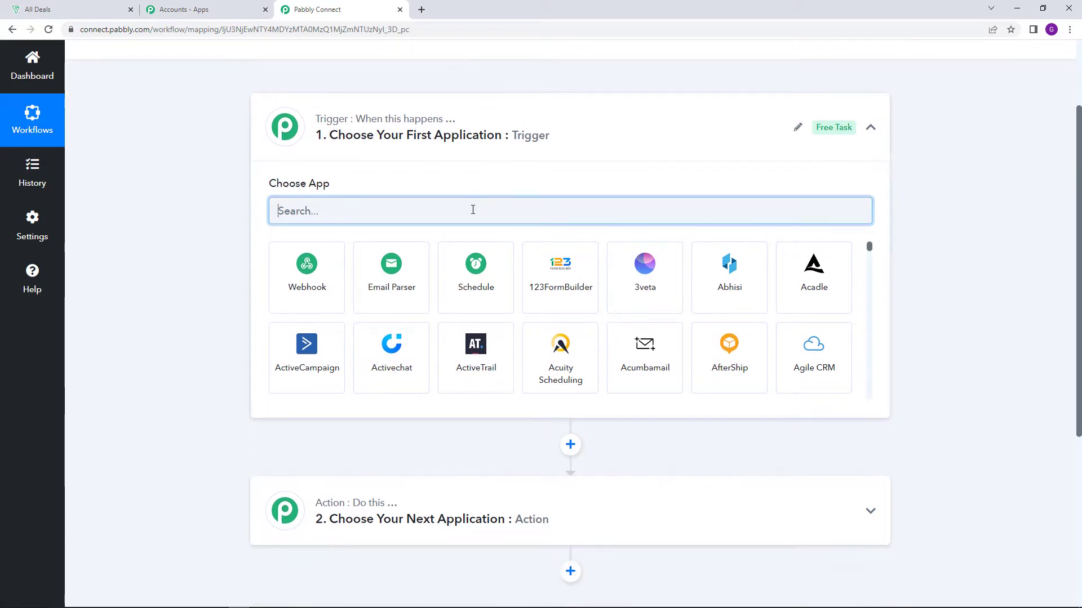
type("googl")
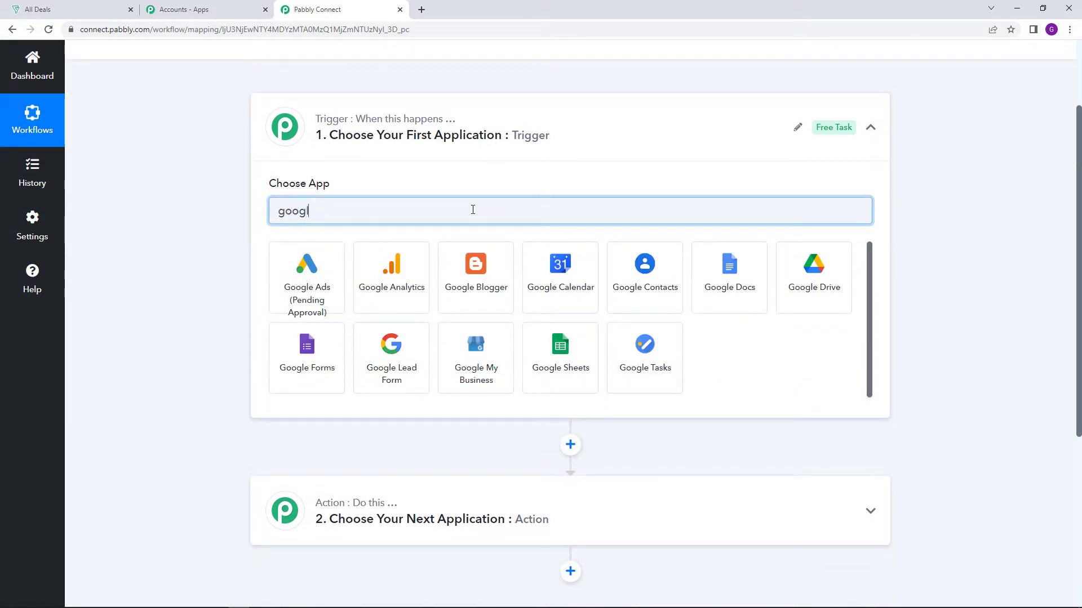
type("e")
left_click(573, 368)
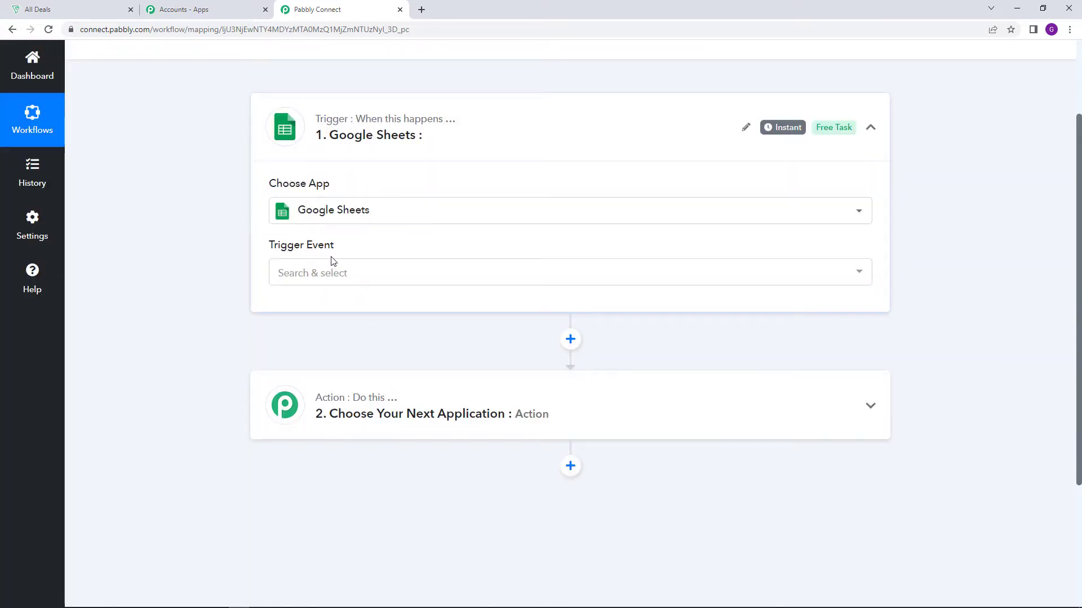
Set the trigger event to New or Updated Spreadsheet Row and copy the trigger's webhook URL
mouse_move(314, 251)
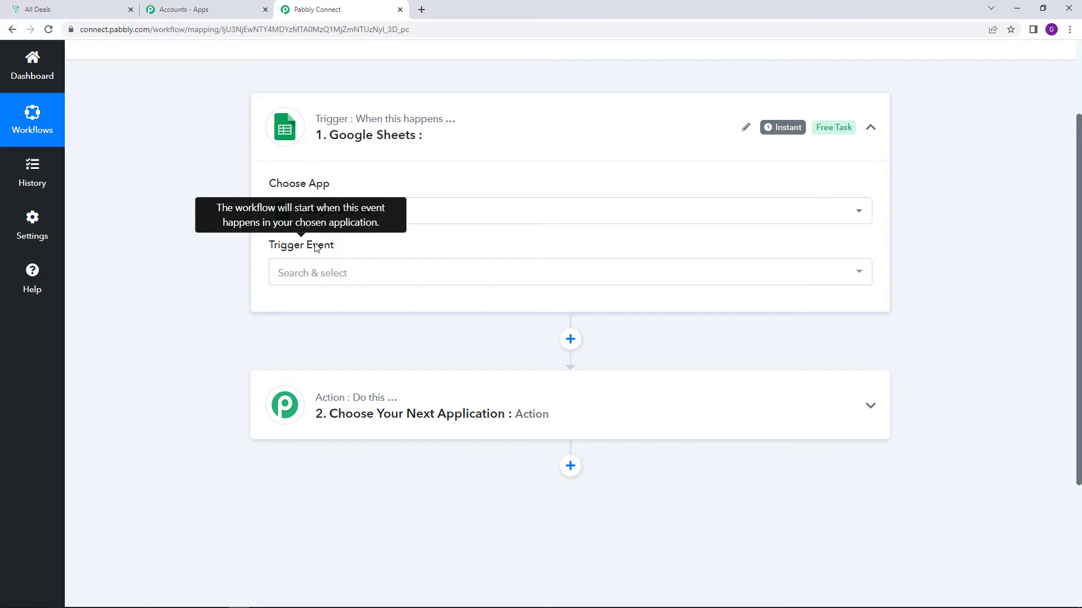
left_click(341, 274)
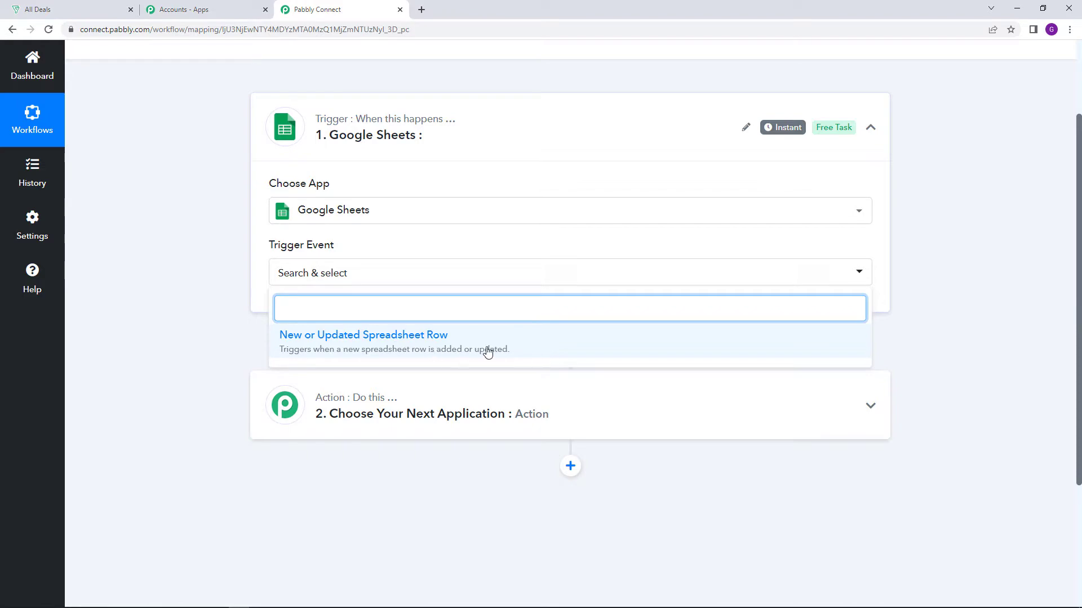
left_click(435, 342)
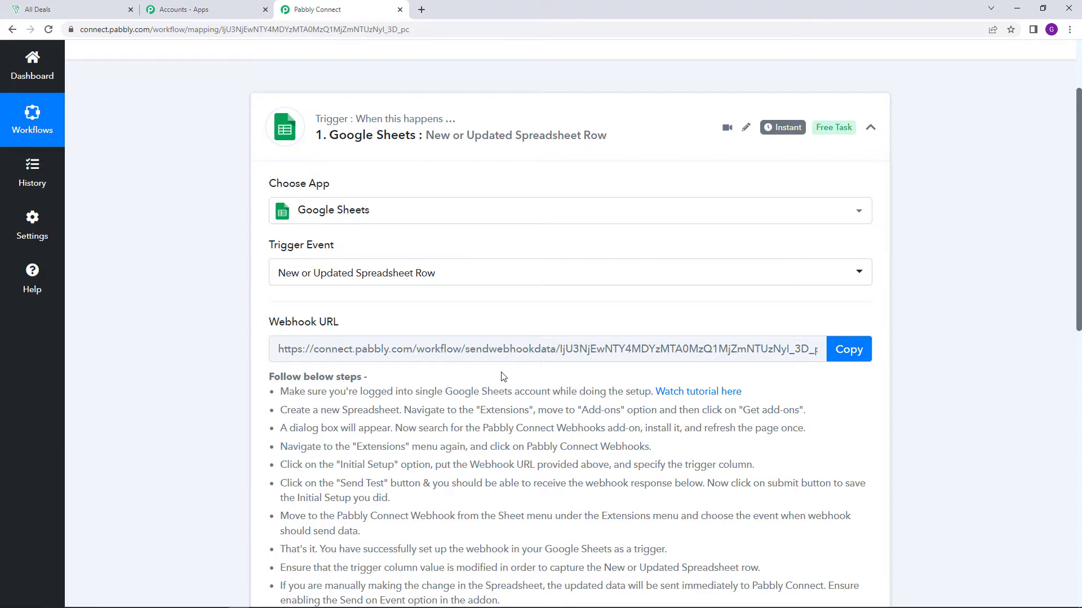
left_click(856, 358)
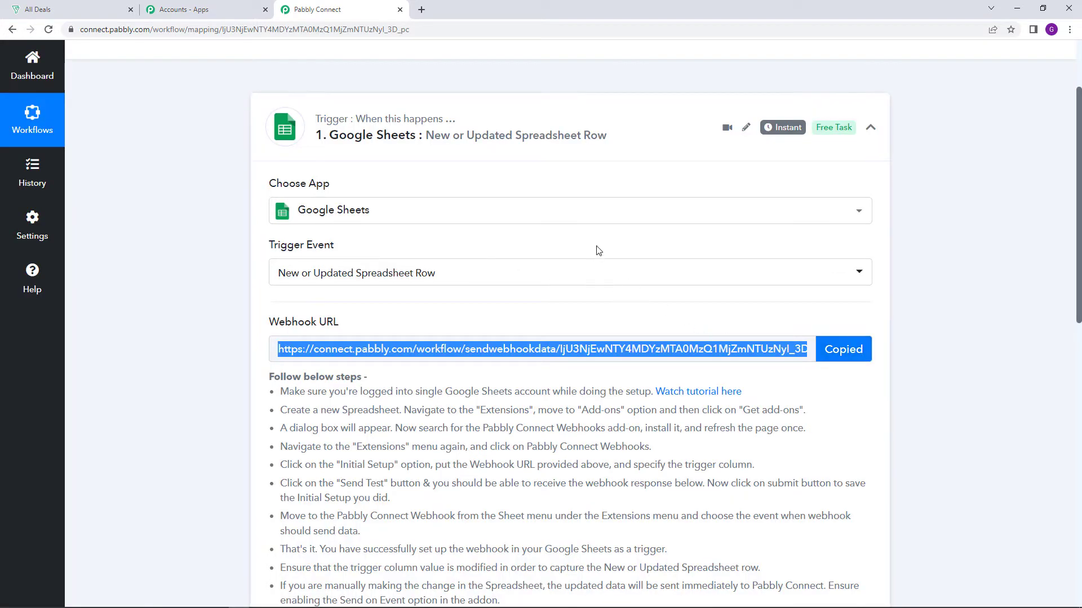
Switch to Google Sheets in a new browser tab and create a blank spreadsheet
left_click(421, 9)
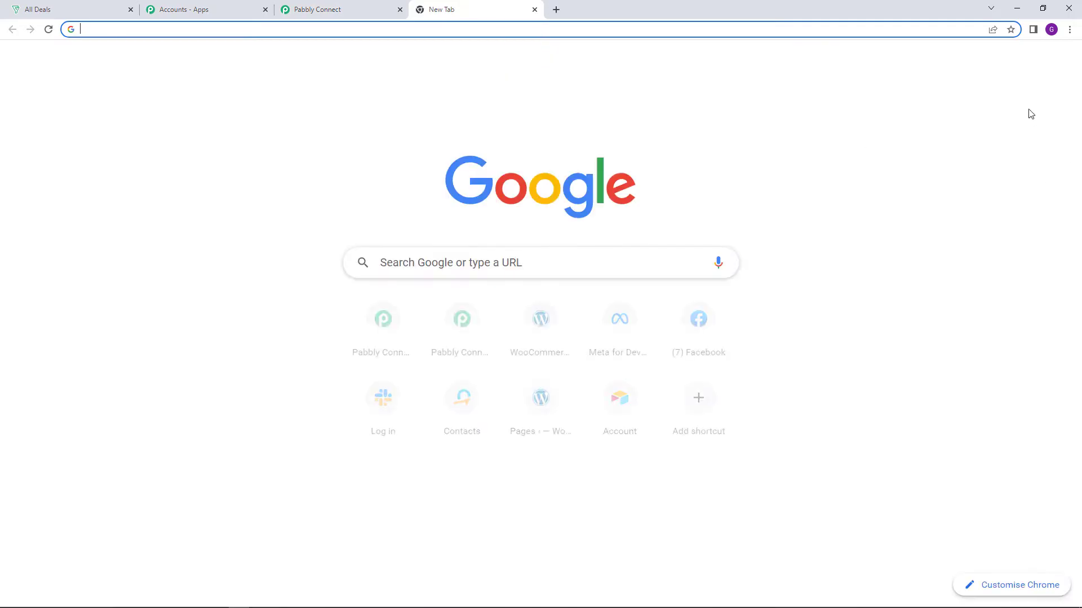
left_click(1024, 63)
scroll(1043, 270, "down", 5)
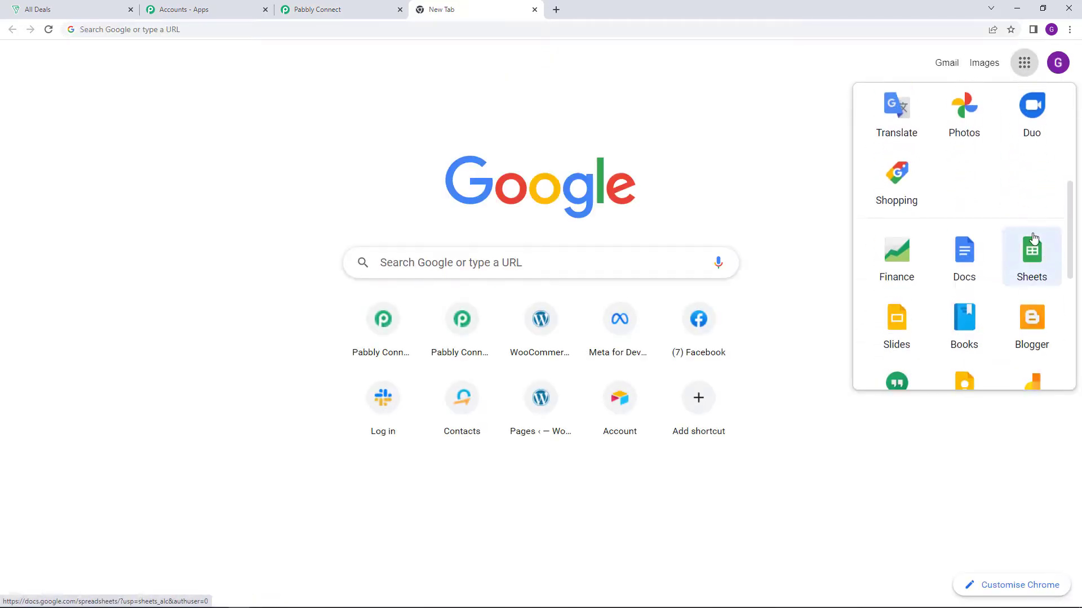
left_click(1014, 242)
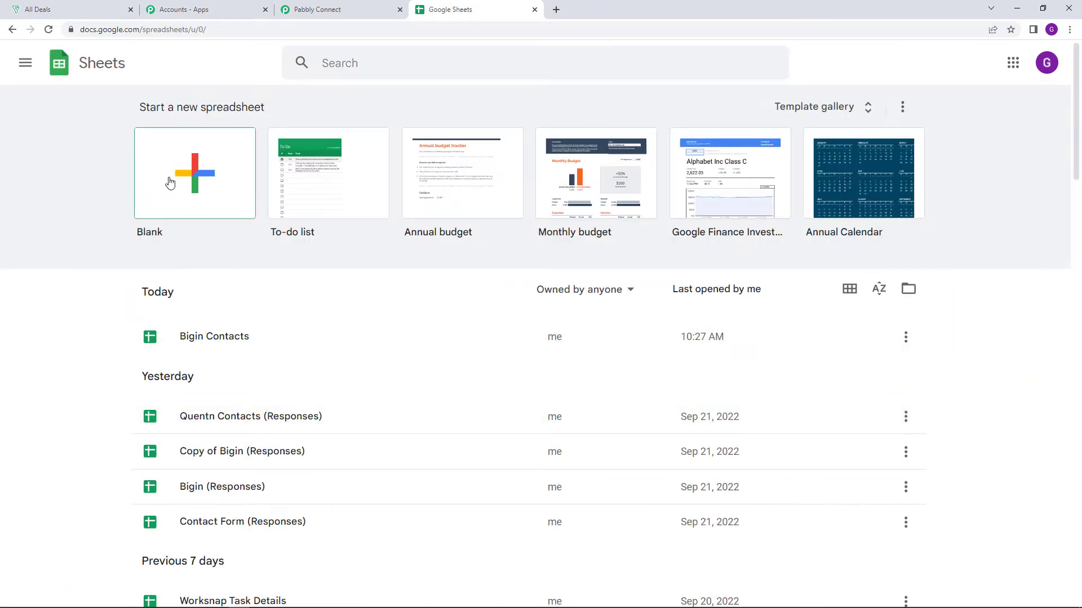
left_click(201, 199)
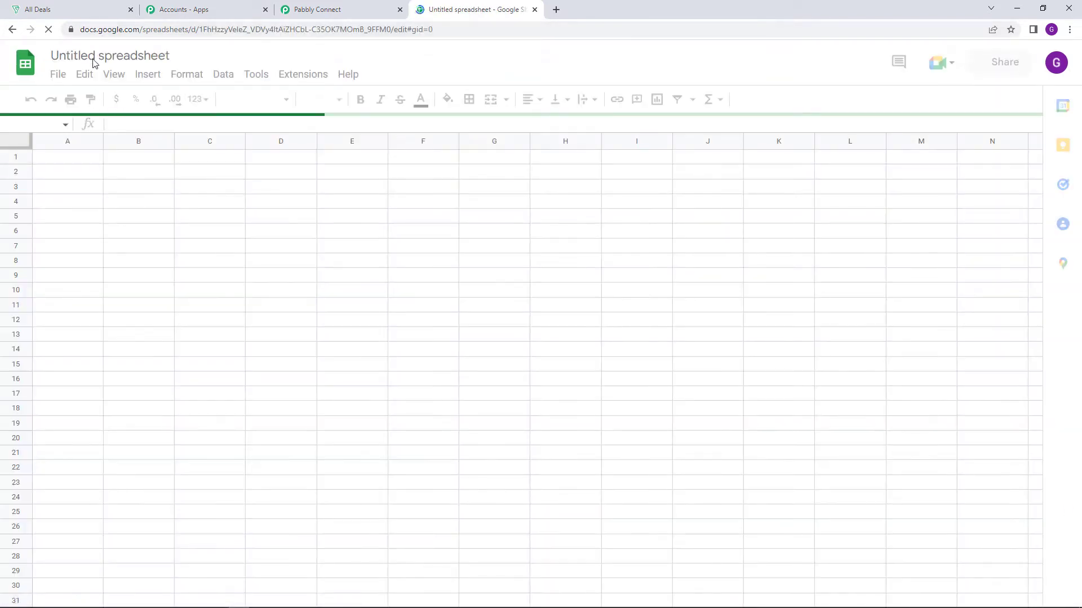
Rename the untitled spreadsheet as "Zoho Bigin Contacts"
left_click(93, 55)
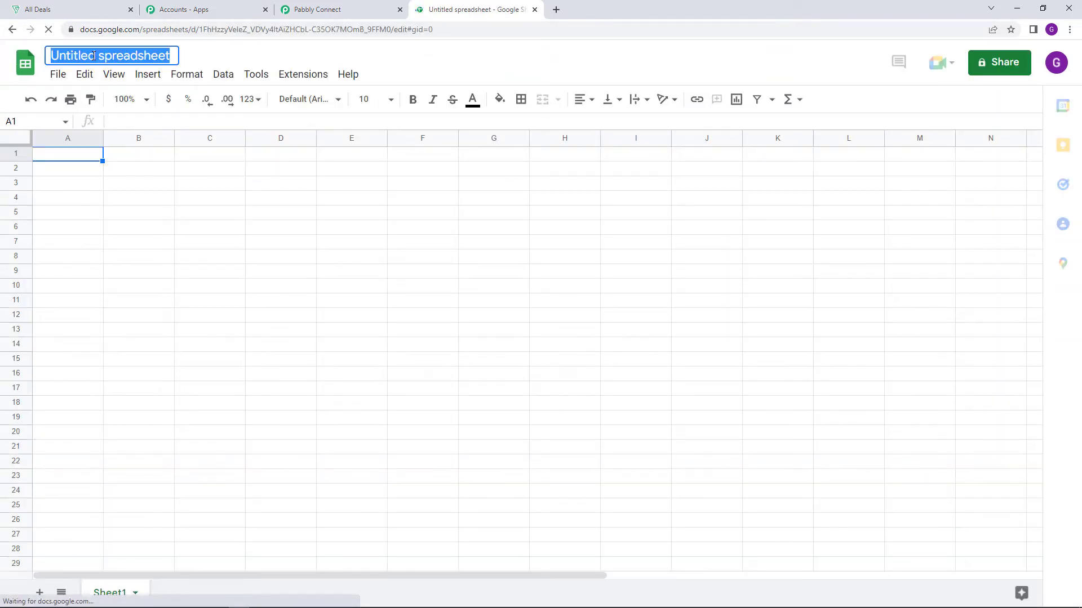
type("Zoi")
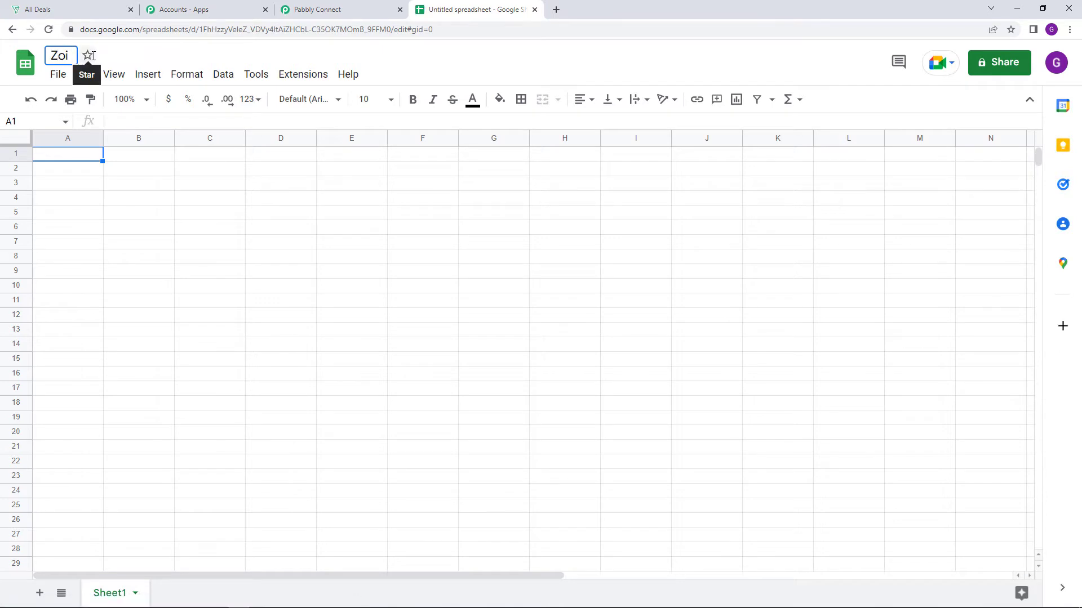
key("BackSpace")
type("ho Bigi")
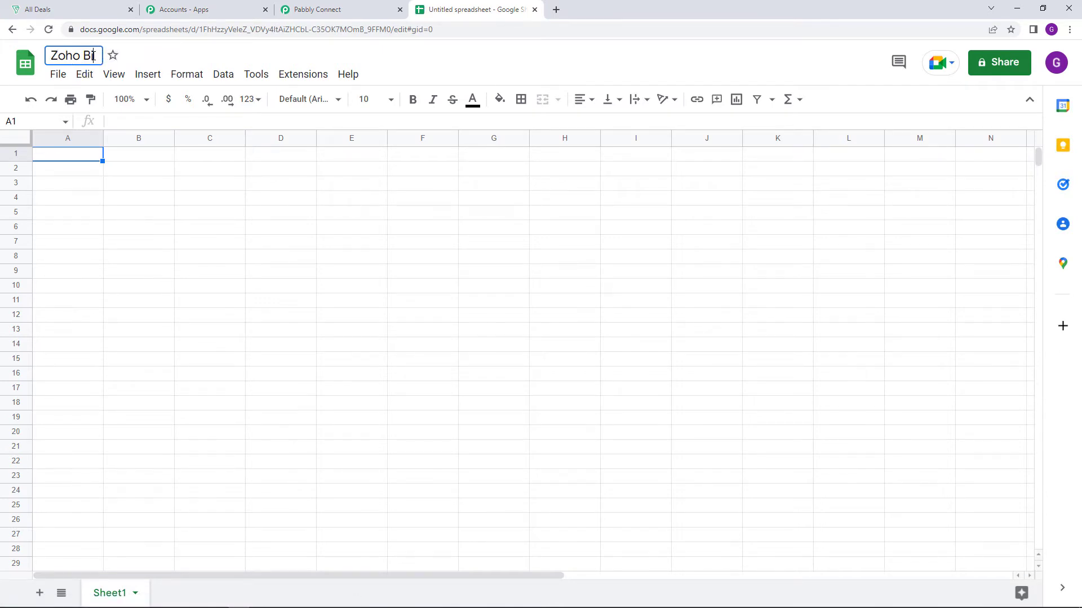
type("n Contacts")
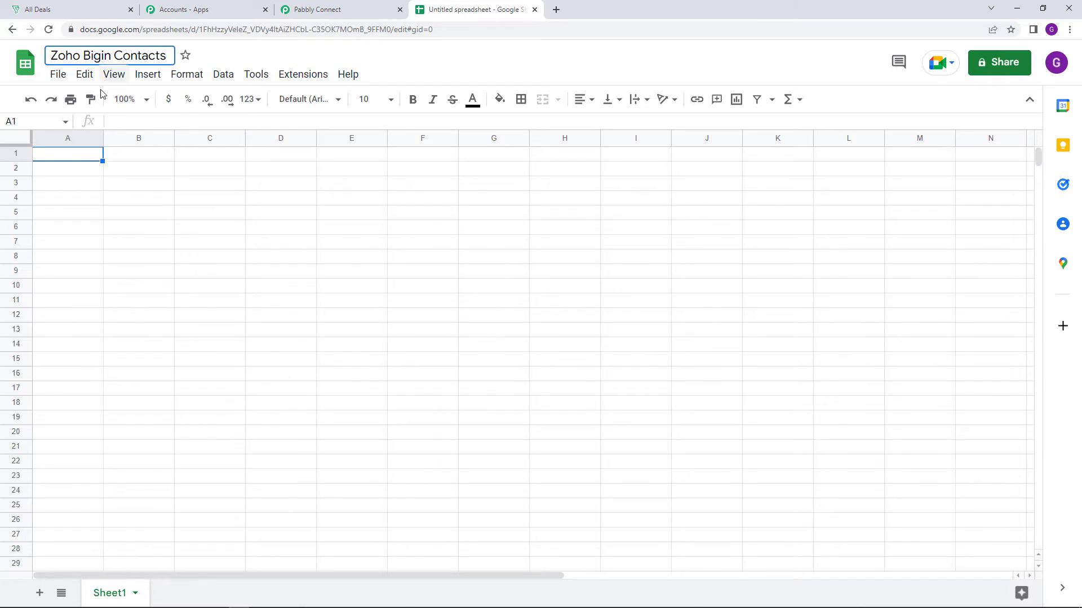
Enter the column headers "First Name" in cell A1 and "Last Name" in cell B1
left_click(78, 161)
type("F")
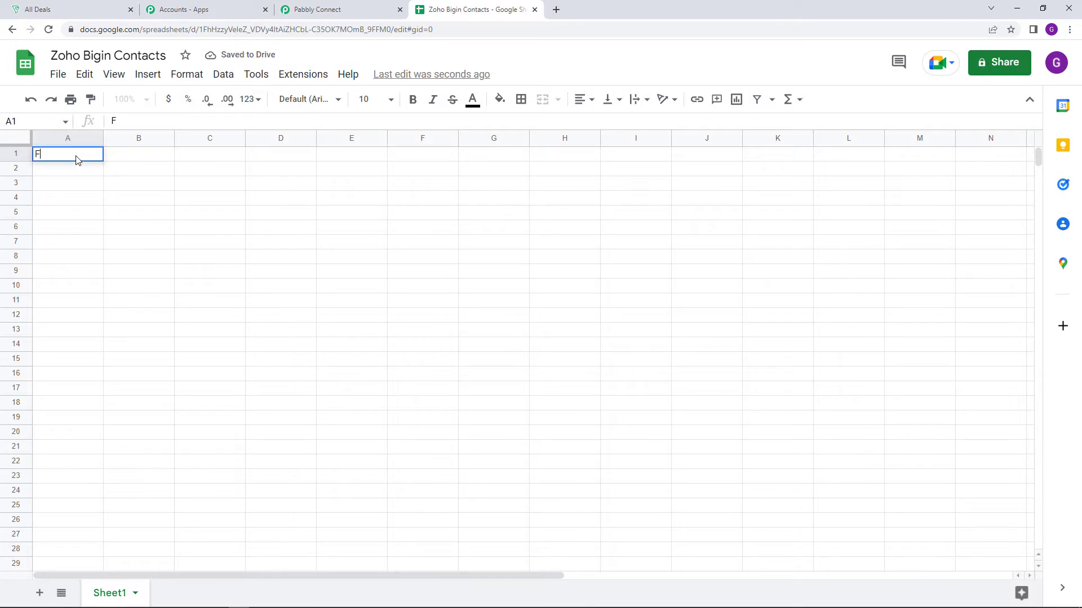
type("irst Name")
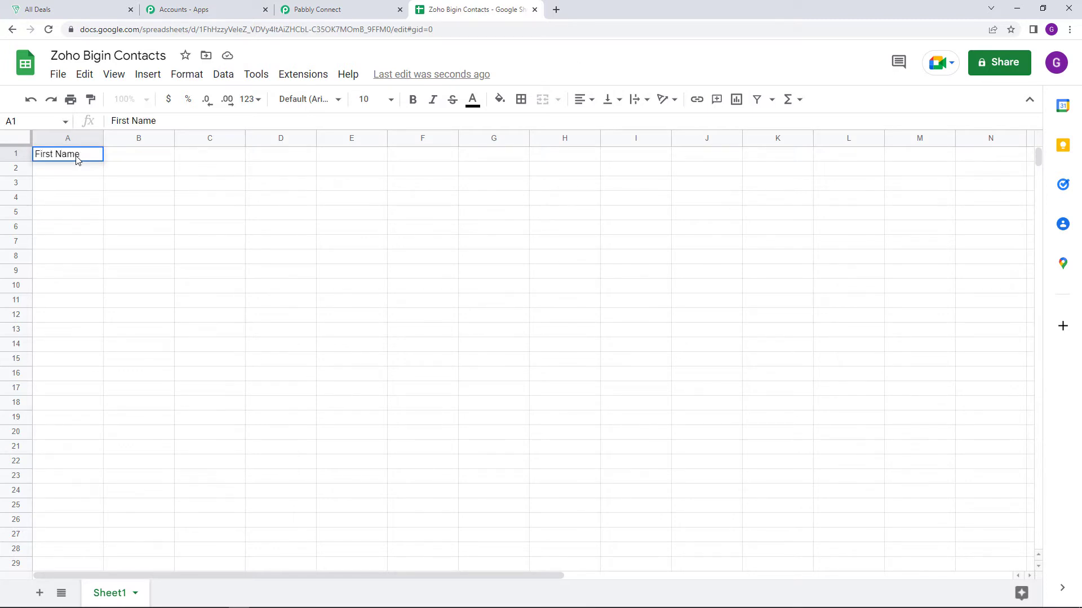
key("Tab")
type("L")
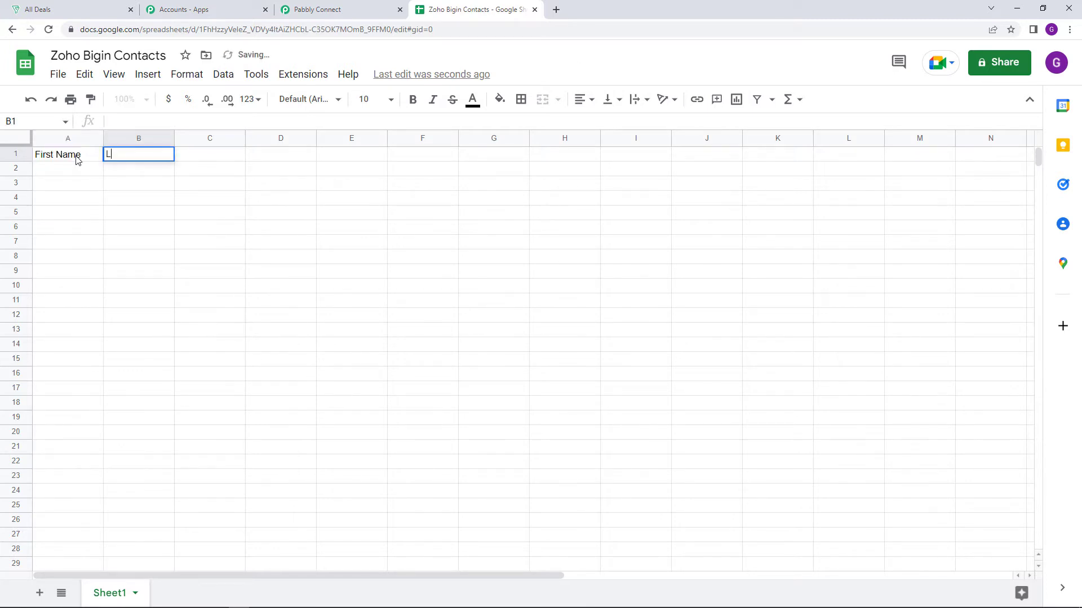
type("ast Name")
key("Tab")
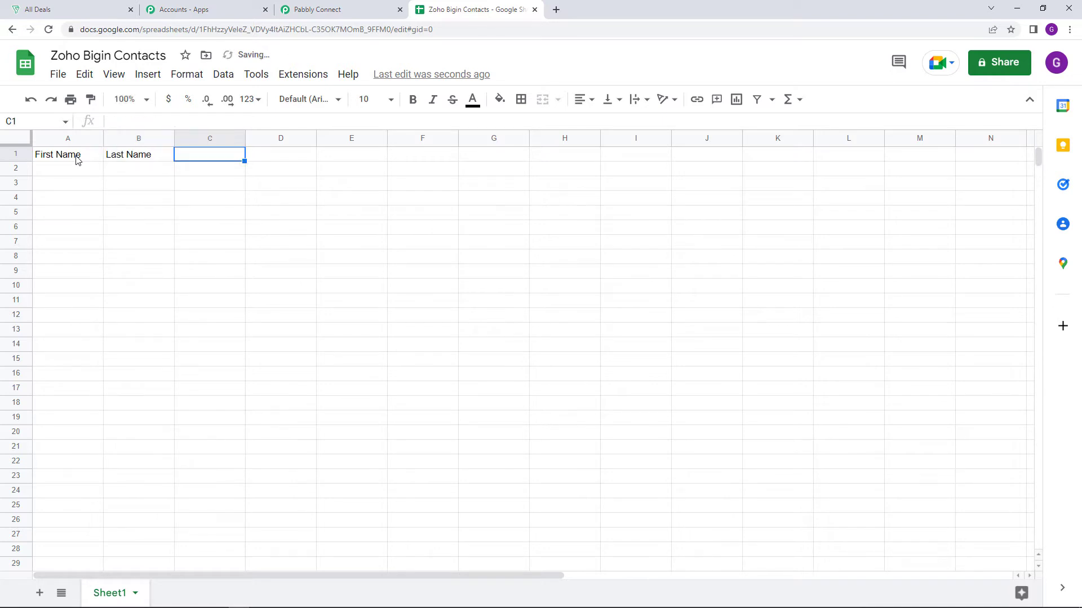
Enter the column headers "Email Address" in cell C1 and "Phone Number" in cell D1
type("Email Ad")
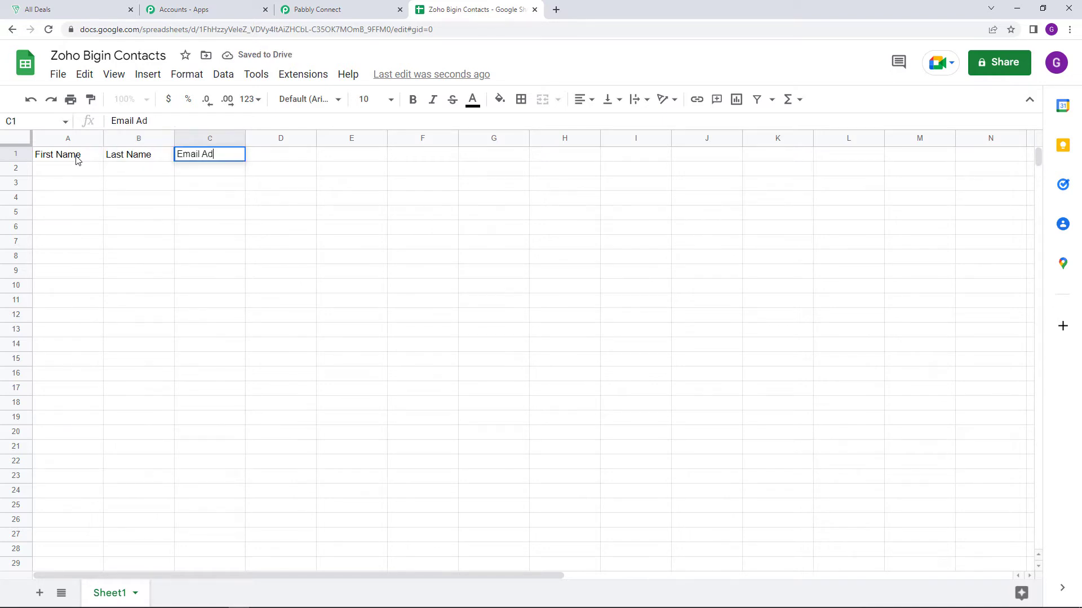
type("dress")
key("Tab")
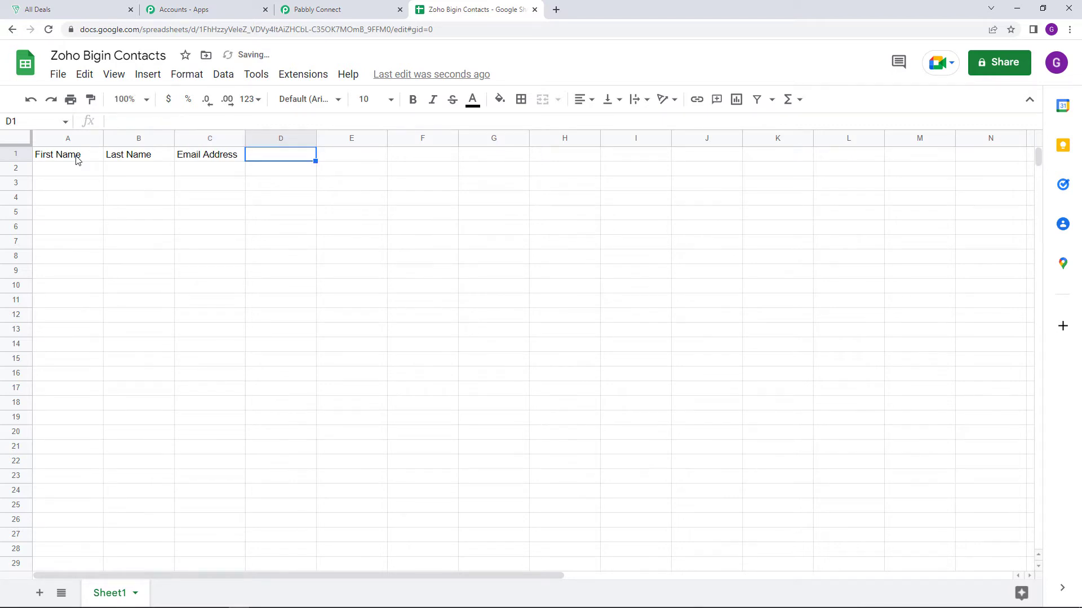
type("Phon")
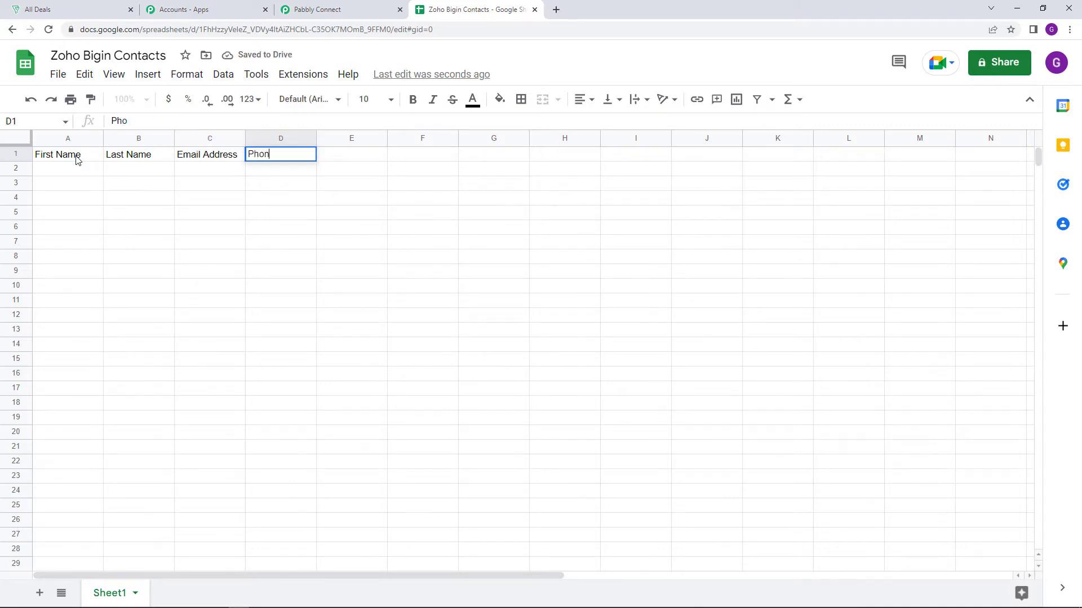
type("e Number")
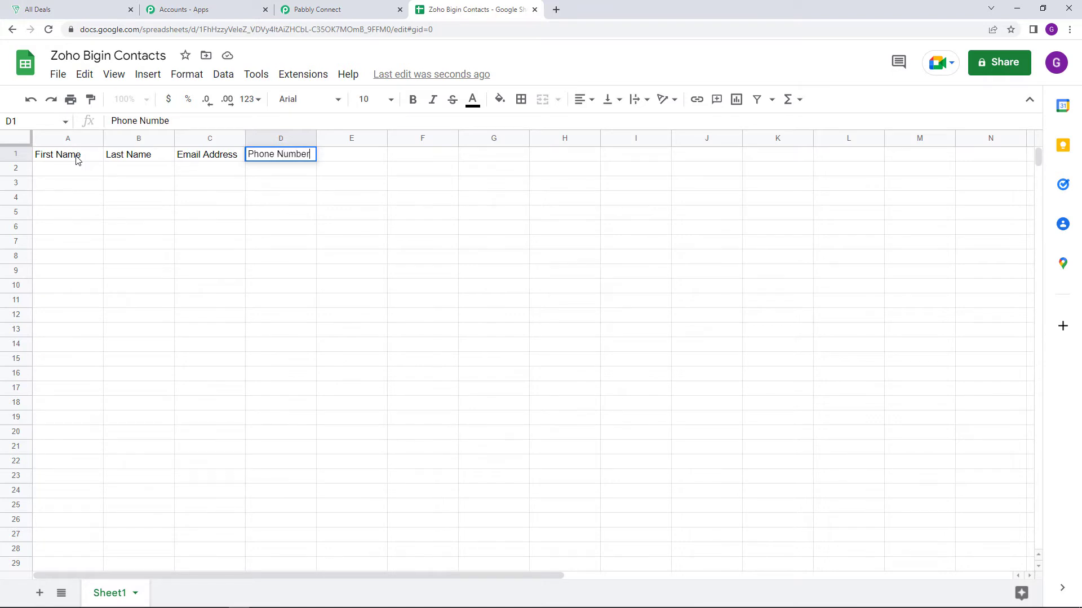
left_click(79, 159)
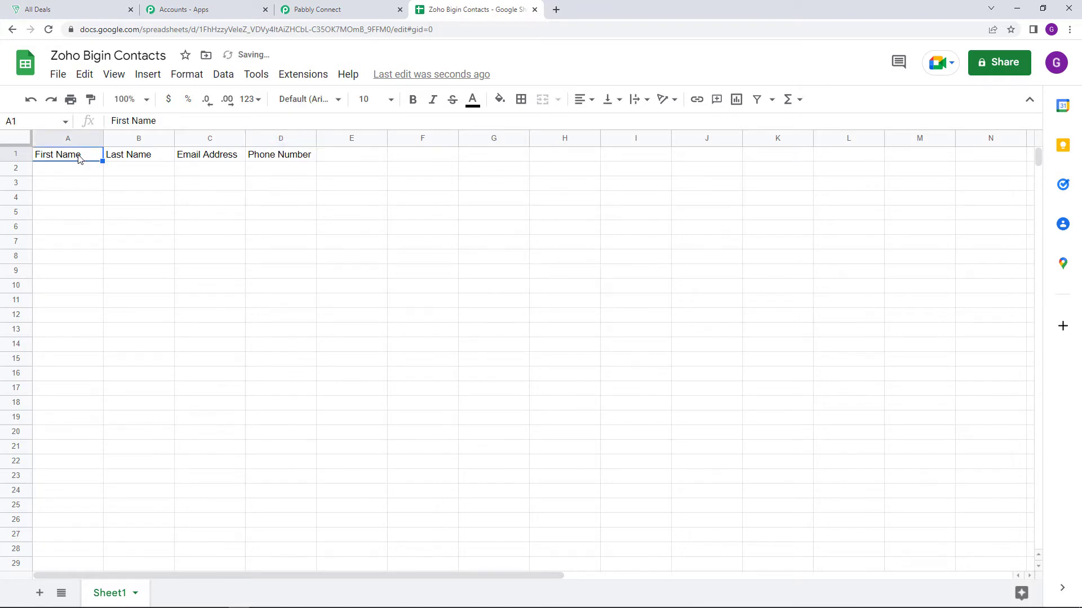
Set the header row's font size to 24 and widen columns A to D so the headers fit
left_click(17, 153)
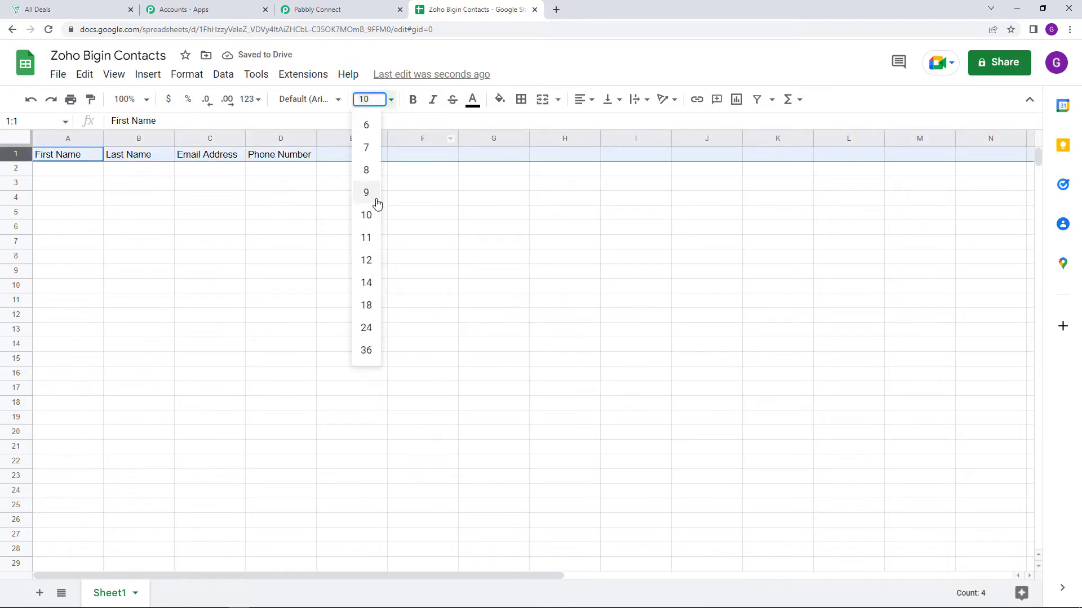
left_click(367, 327)
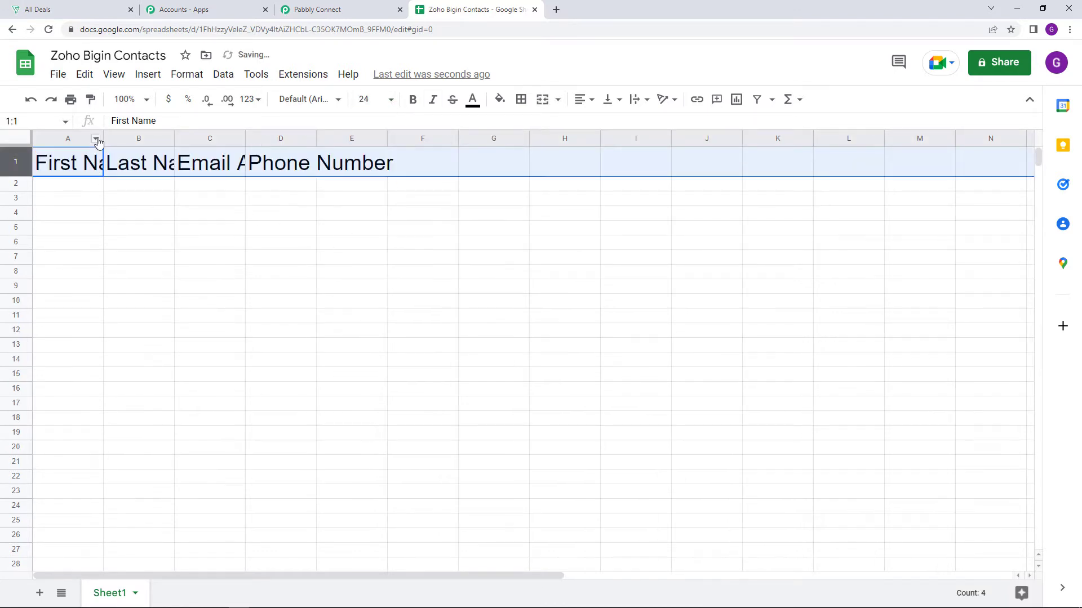
left_click_drag(103, 138, 174, 143)
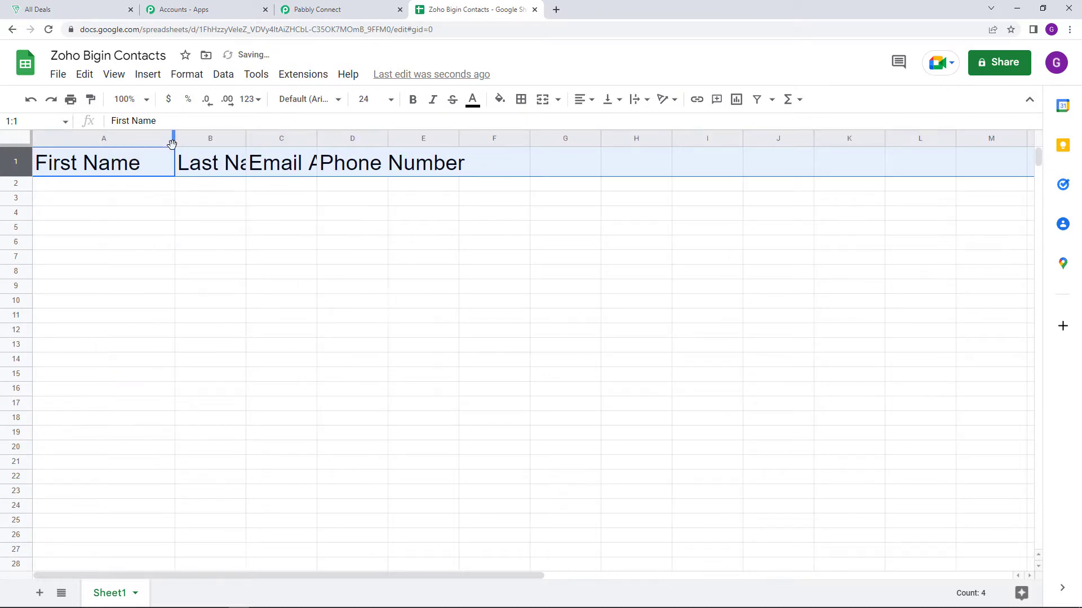
left_click_drag(246, 143, 322, 140)
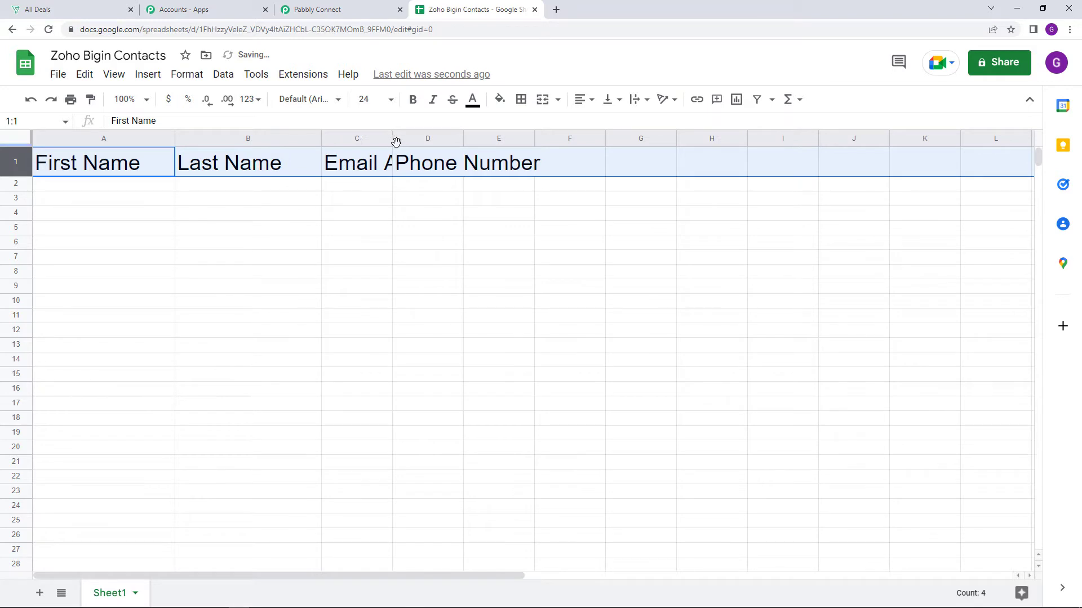
left_click_drag(392, 142, 541, 144)
left_click_drag(611, 138, 758, 152)
key("Down")
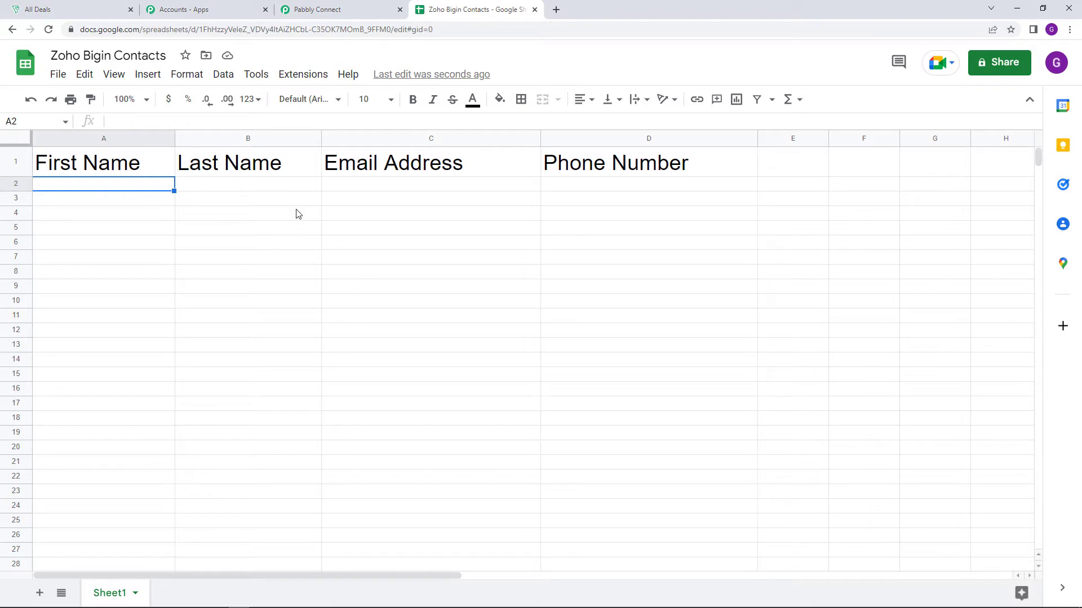
Search the Google Workspace Marketplace for the Pabbly Connect Webhooks add-on and check its listing
left_click(289, 77)
mouse_move(305, 104)
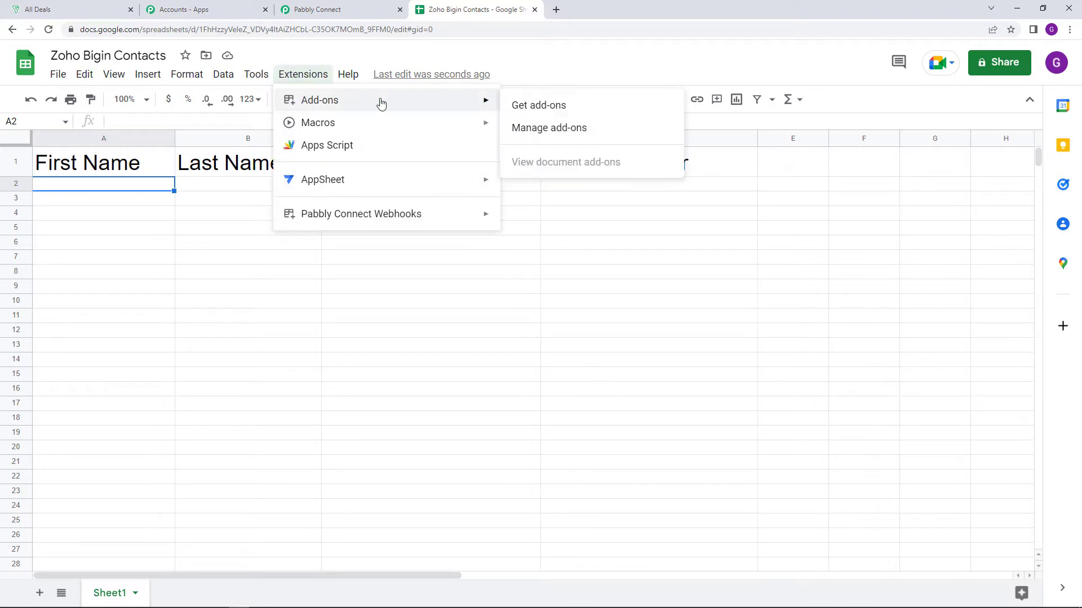
left_click(653, 107)
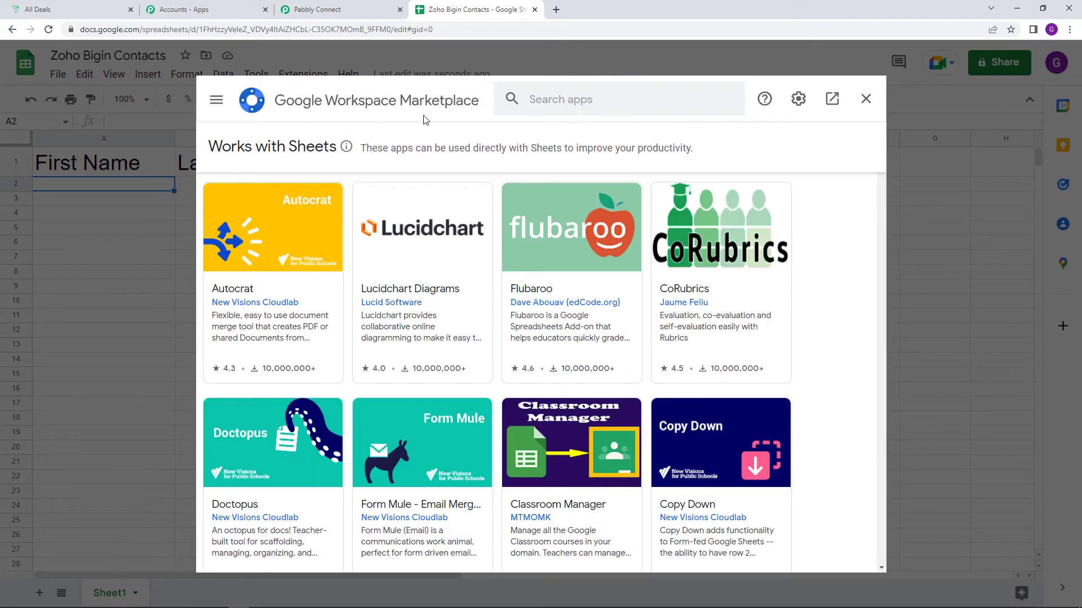
left_click(562, 101)
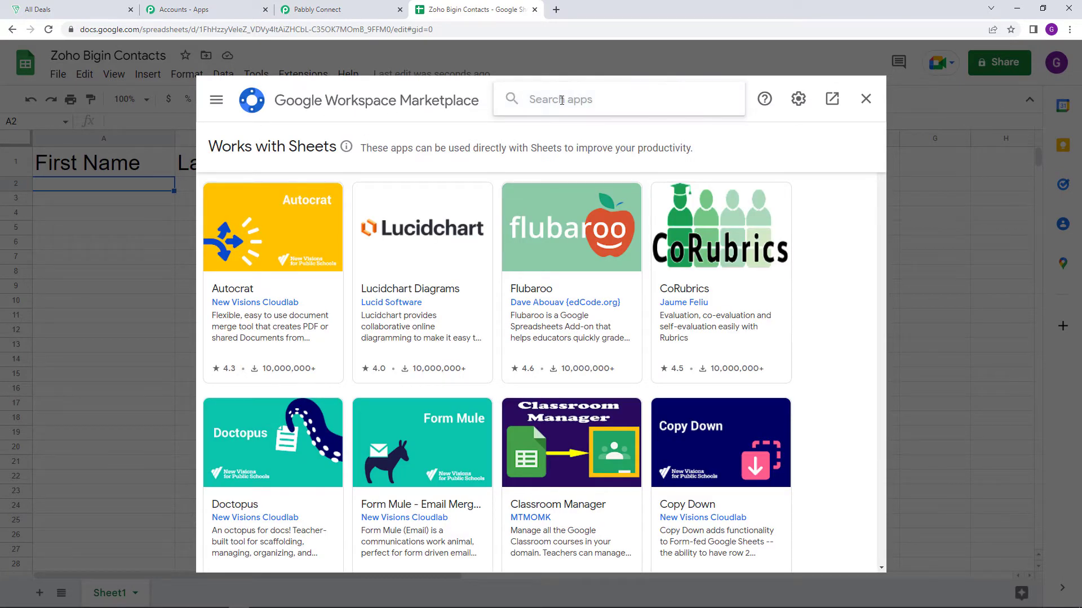
type("Pabbl")
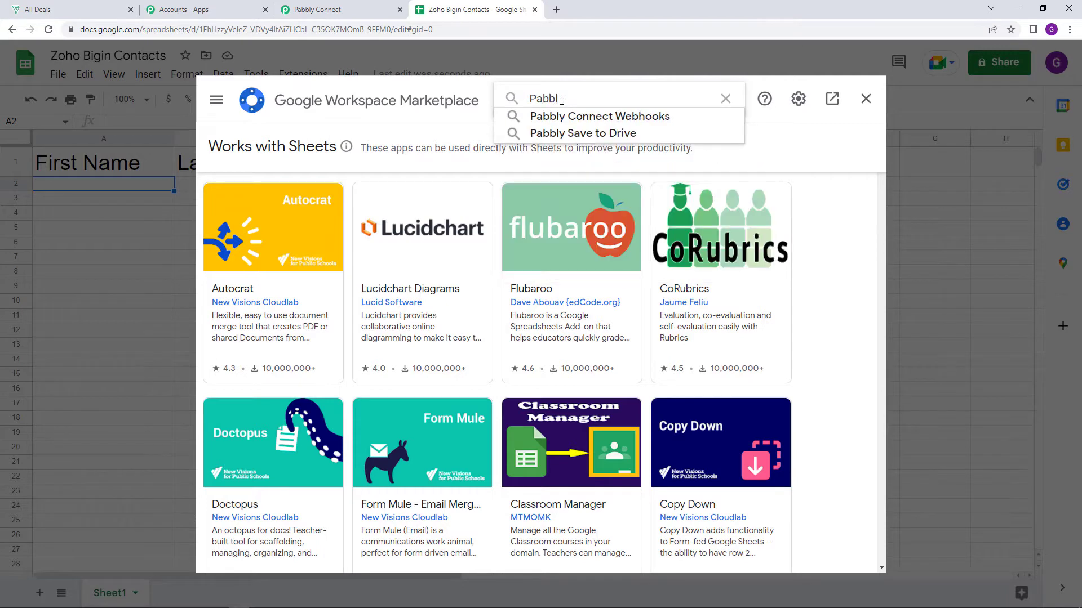
left_click(578, 117)
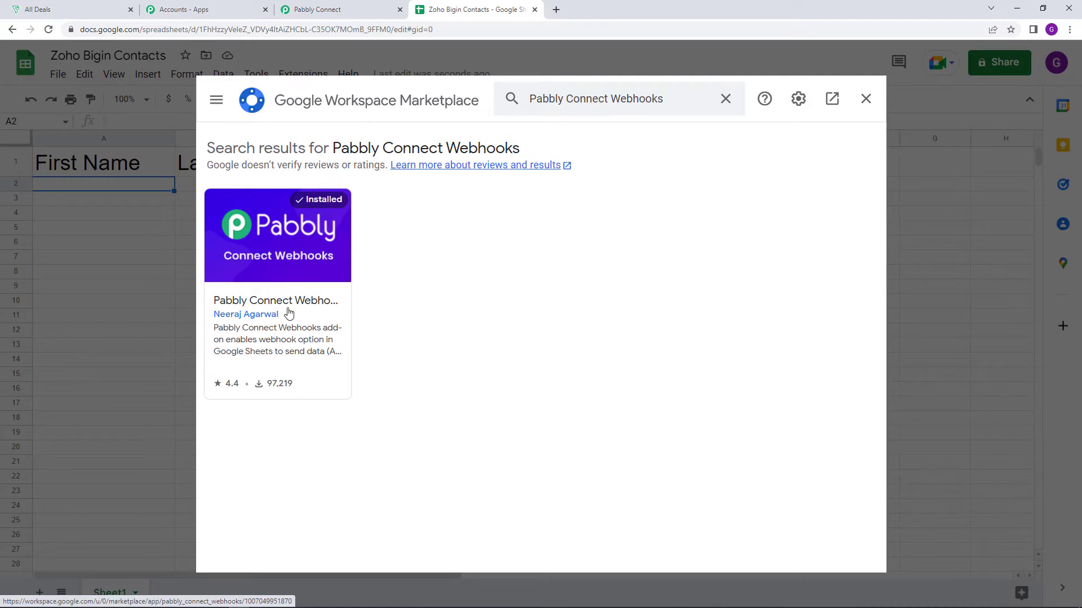
left_click(298, 309)
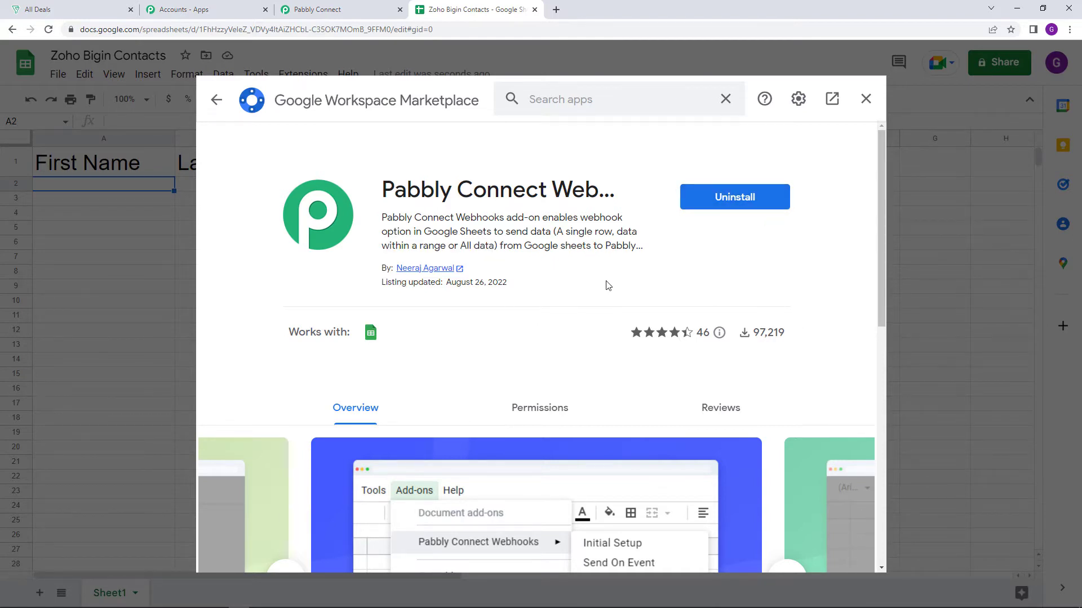
left_click(865, 101)
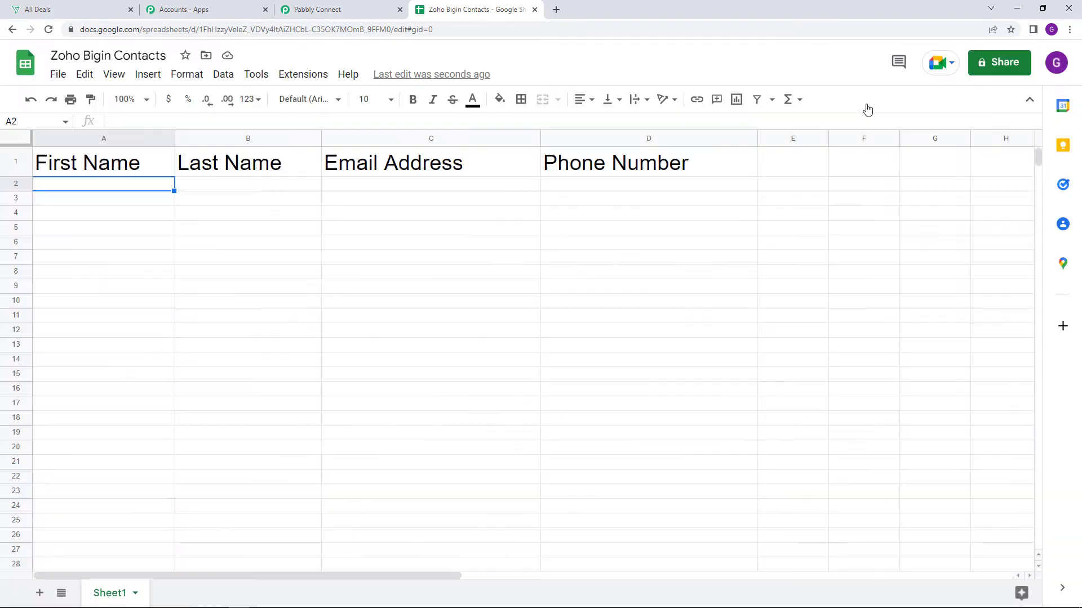
Open the Initial Setup of Pabbly Connect Webhooks and paste the workflow's webhook URL
left_click(291, 76)
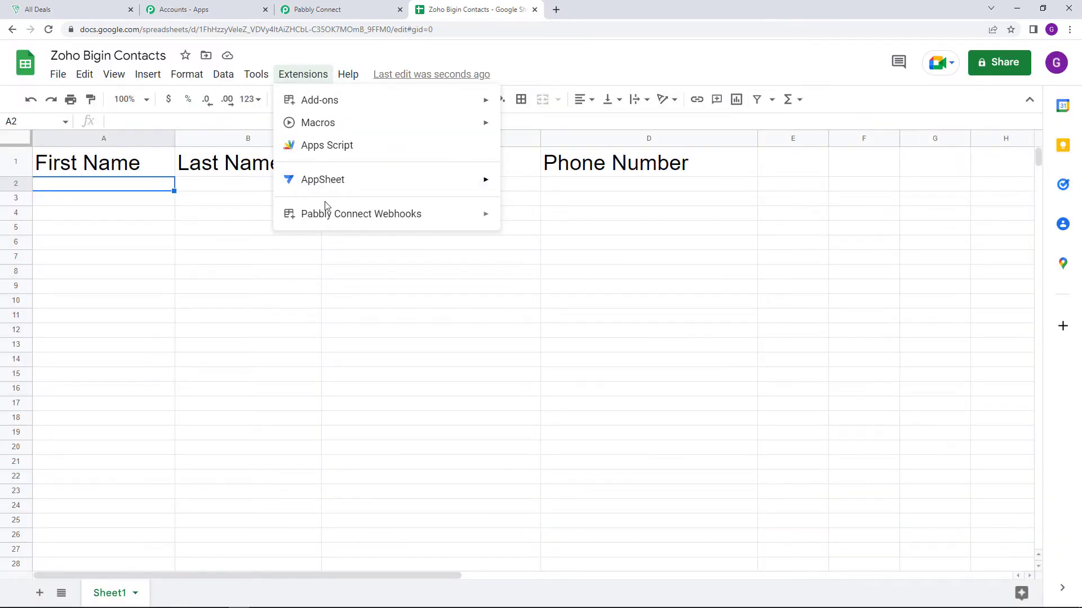
mouse_move(345, 225)
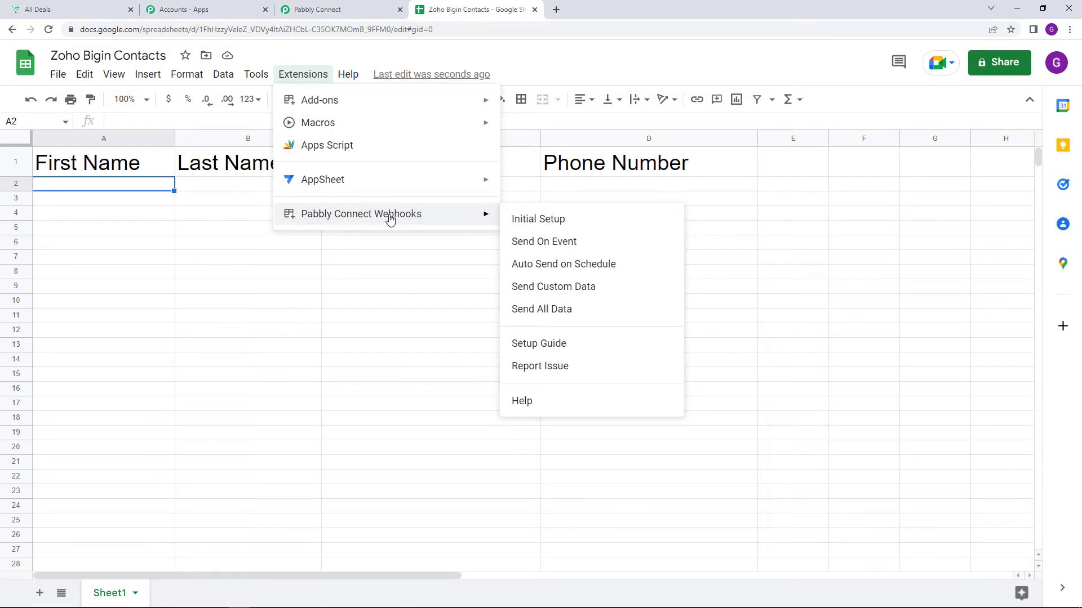
left_click(534, 226)
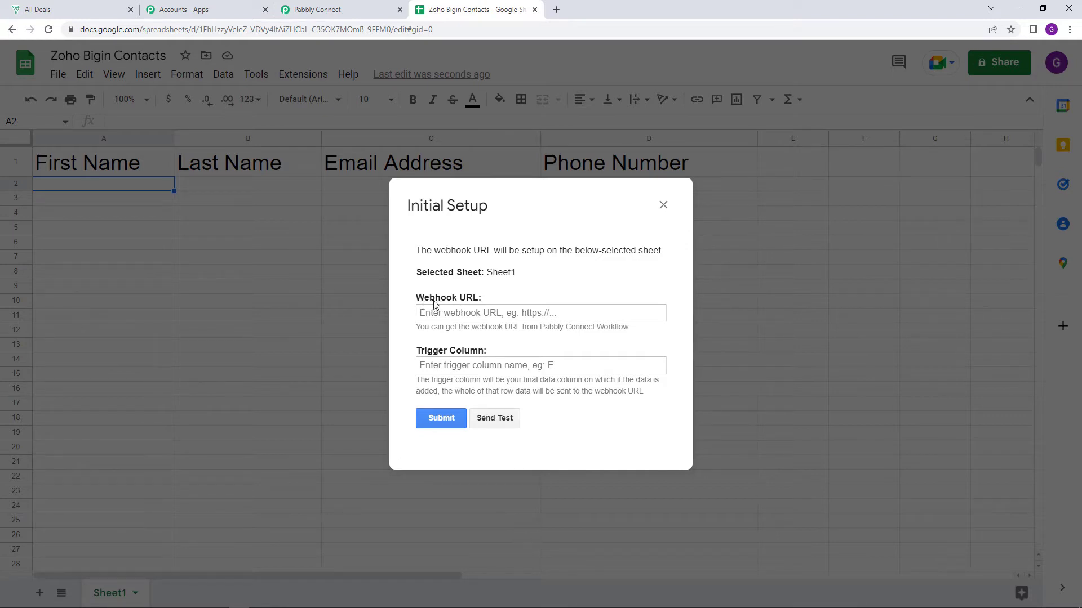
right_click(484, 309)
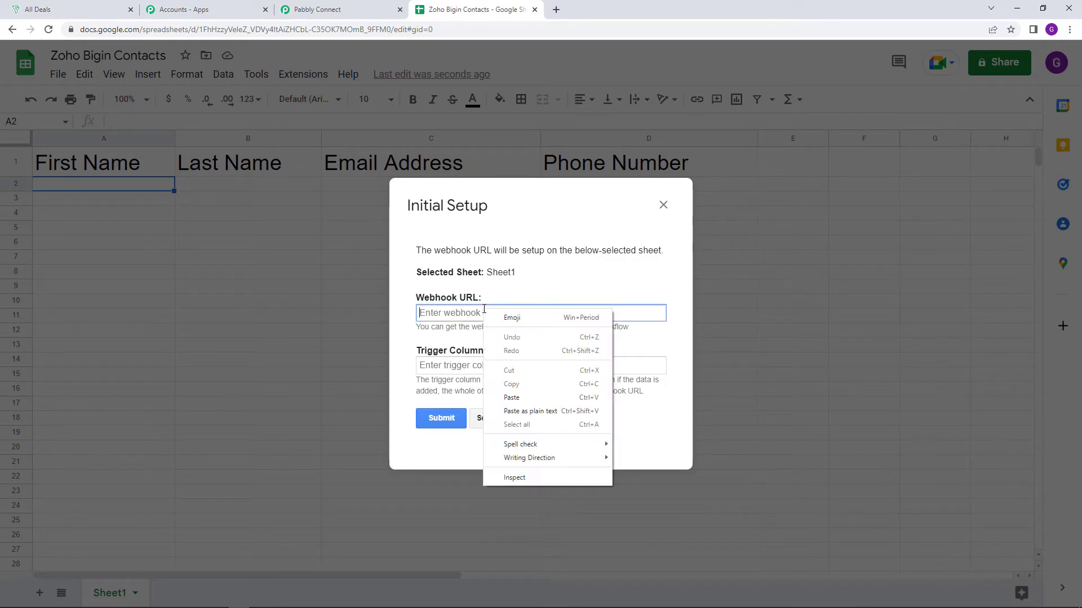
left_click(542, 395)
left_click(538, 353)
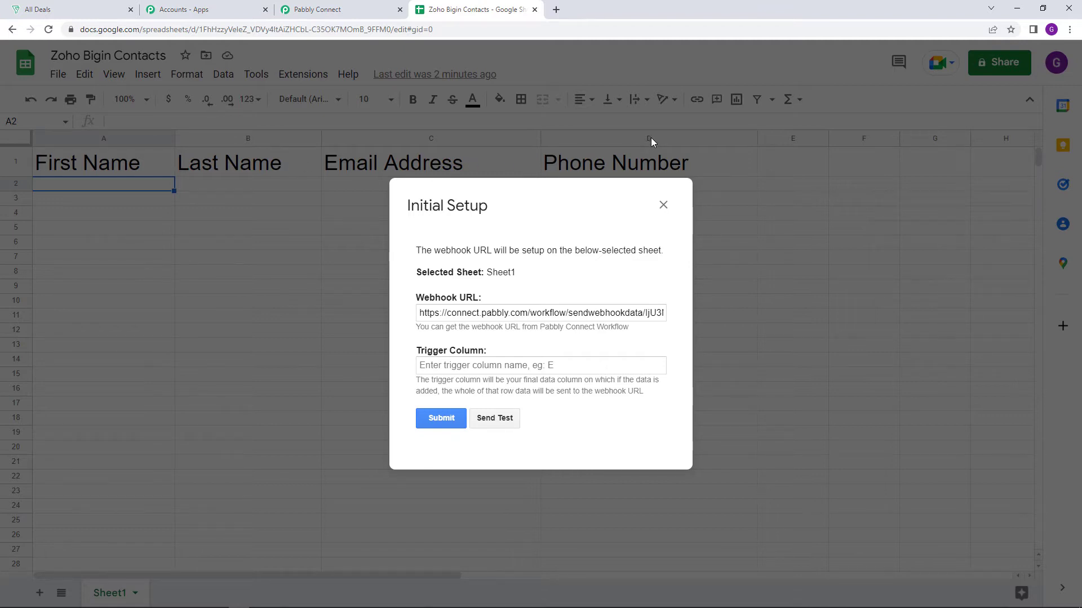
Set the trigger column to D, submit the webhook setup and close it
left_click(461, 368)
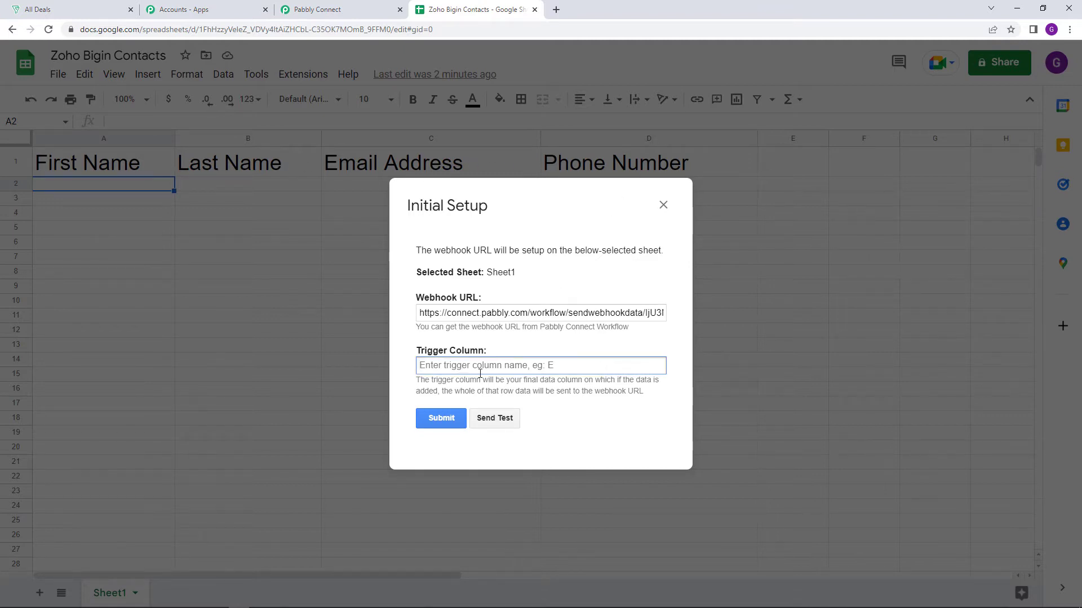
type("D")
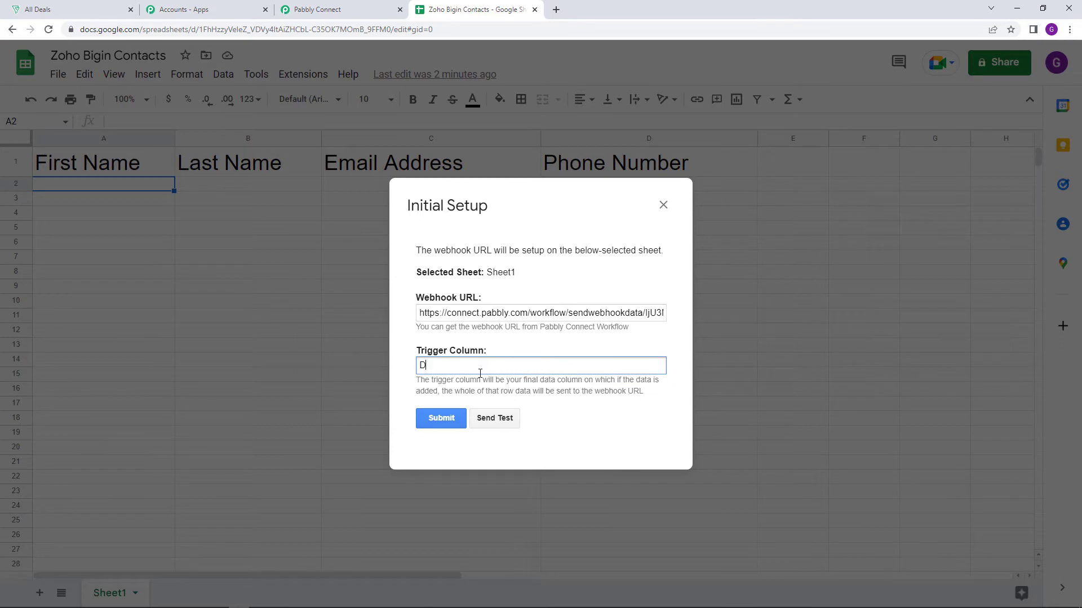
left_click(495, 343)
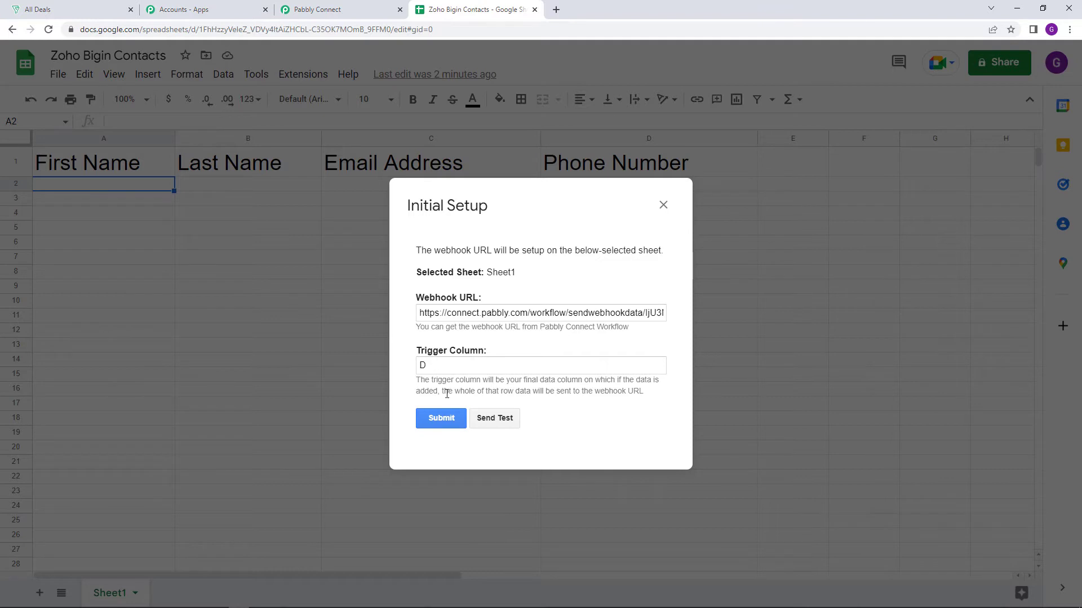
left_click(443, 422)
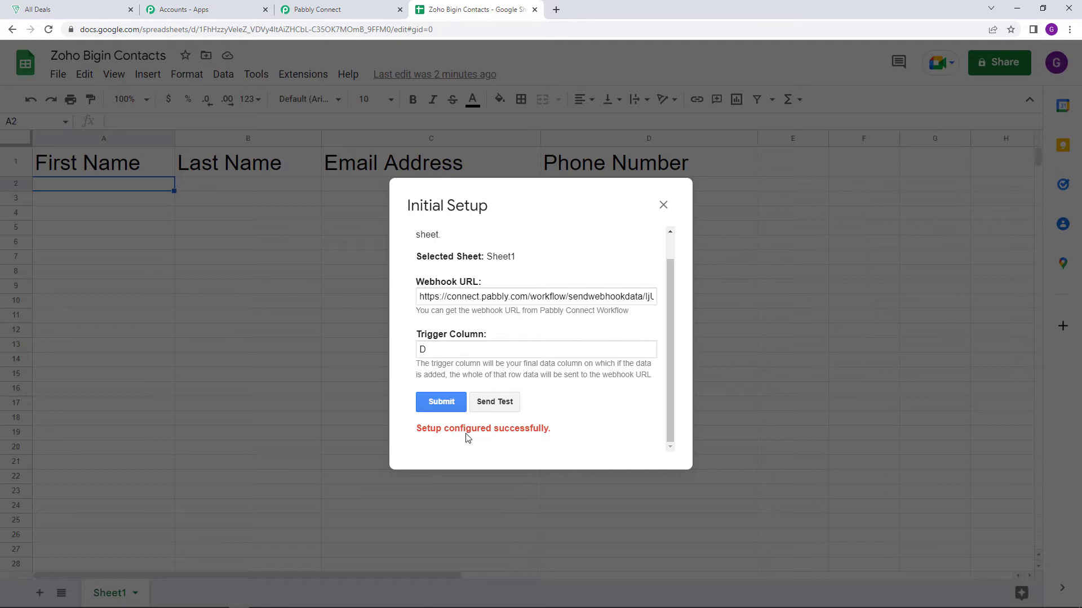
left_click(663, 205)
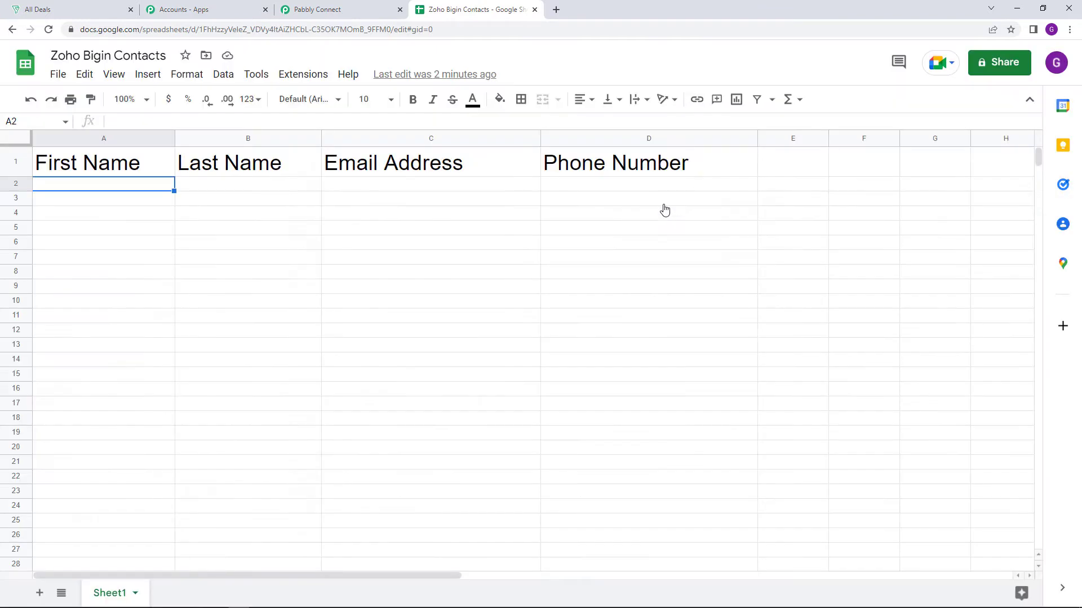
Enable Send On Event for the spreadsheet in Pabbly Connect Webhooks
left_click(313, 75)
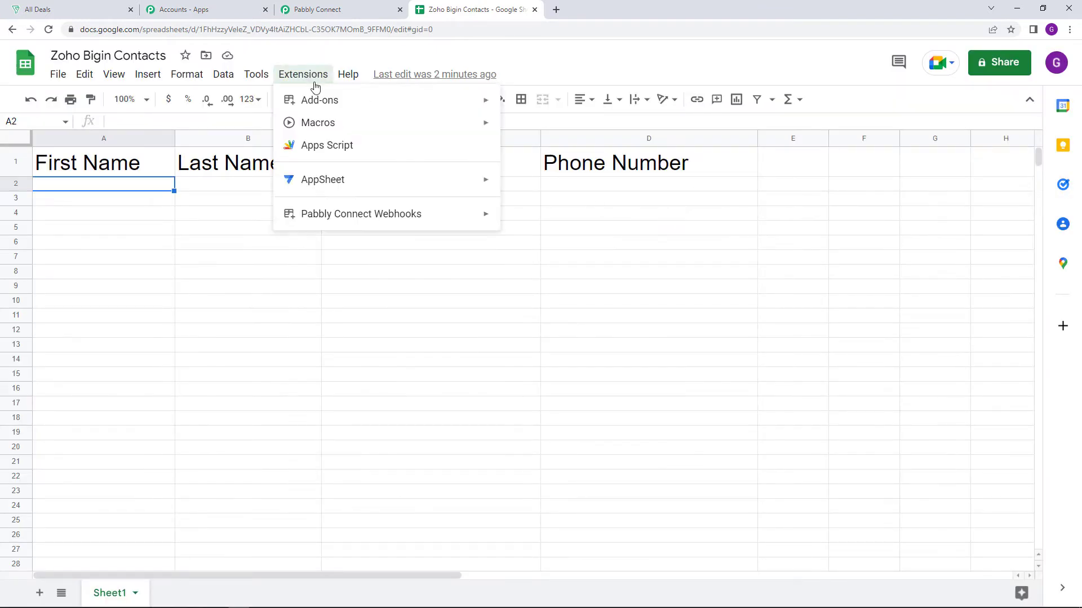
mouse_move(341, 212)
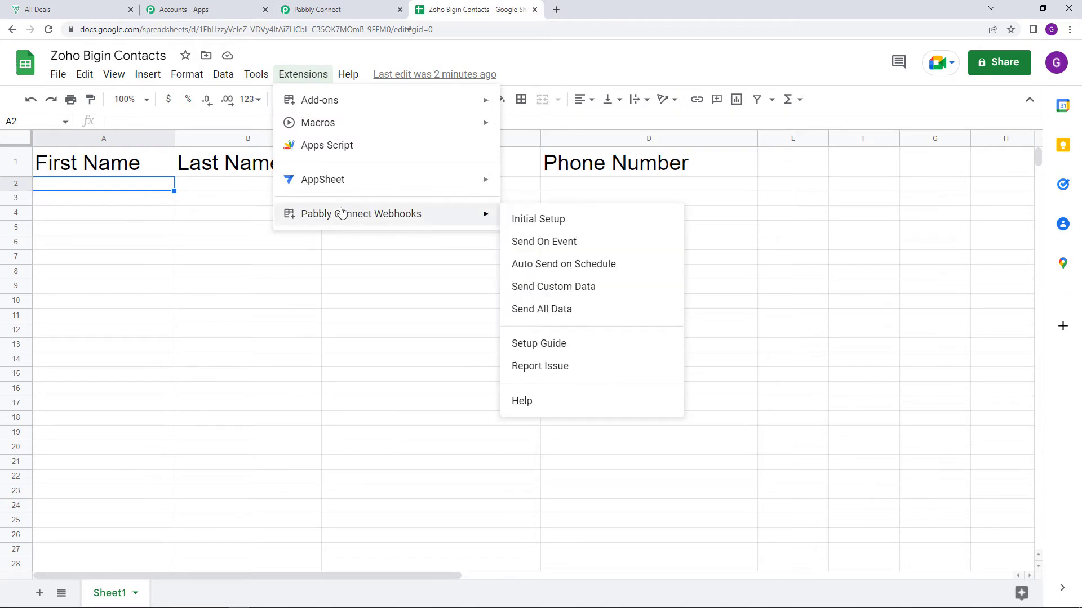
left_click(559, 247)
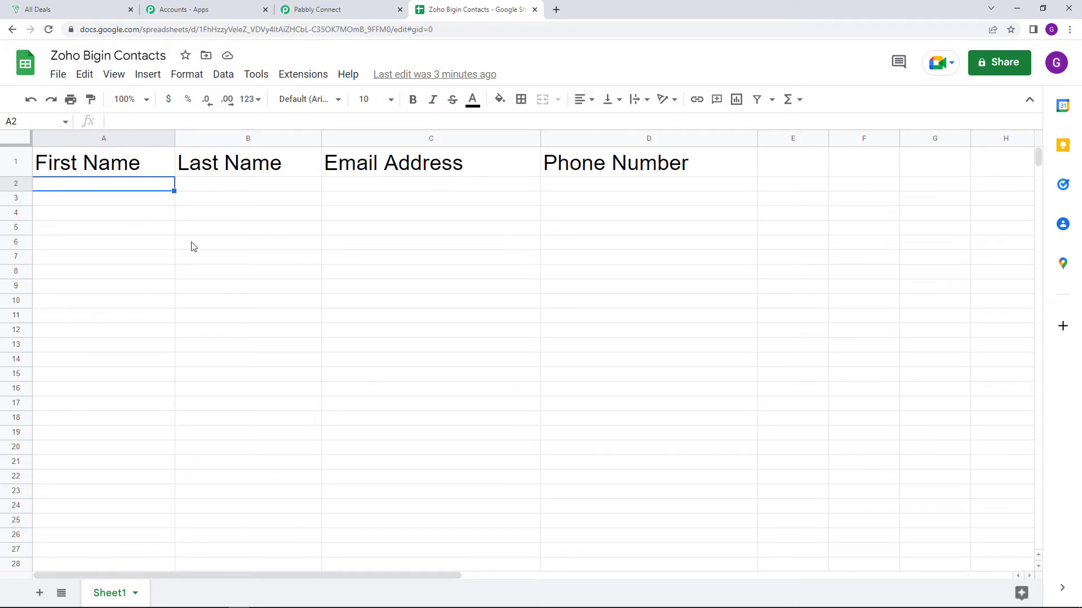
Switch to the Pabbly Connect workflow and review the Google Sheets trigger's setup instructions and webhook response status
left_click(338, 10)
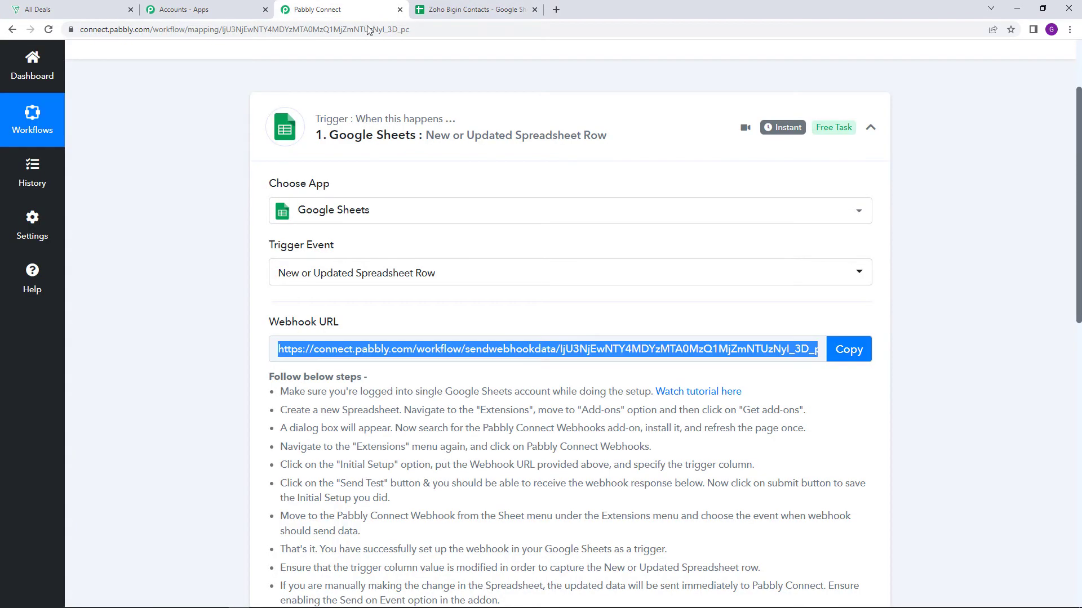
left_click(985, 243)
scroll(979, 249, "down", 3)
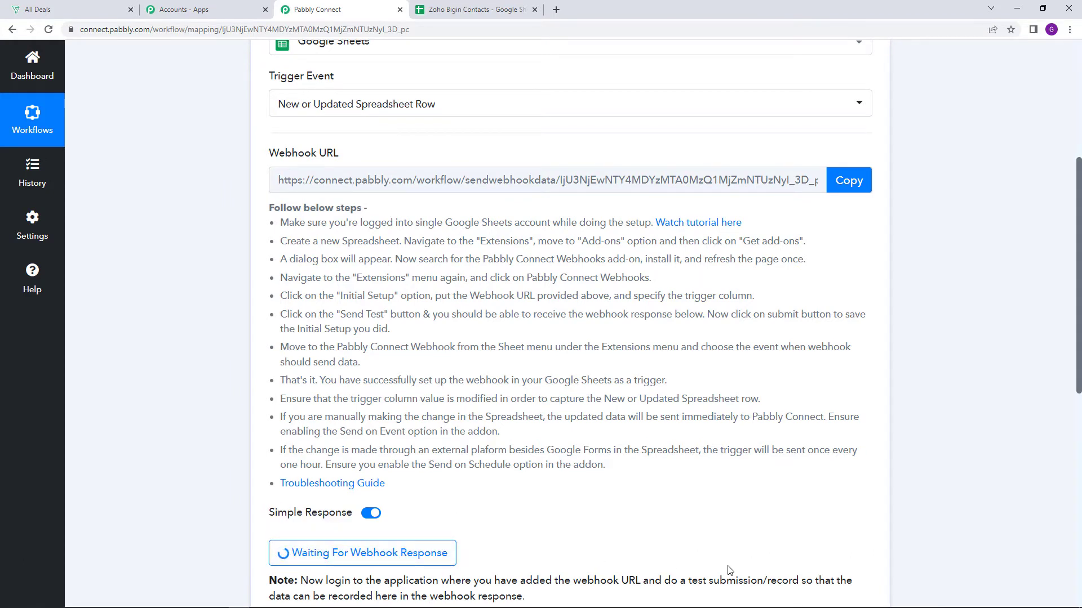
scroll(729, 571, "up", 2)
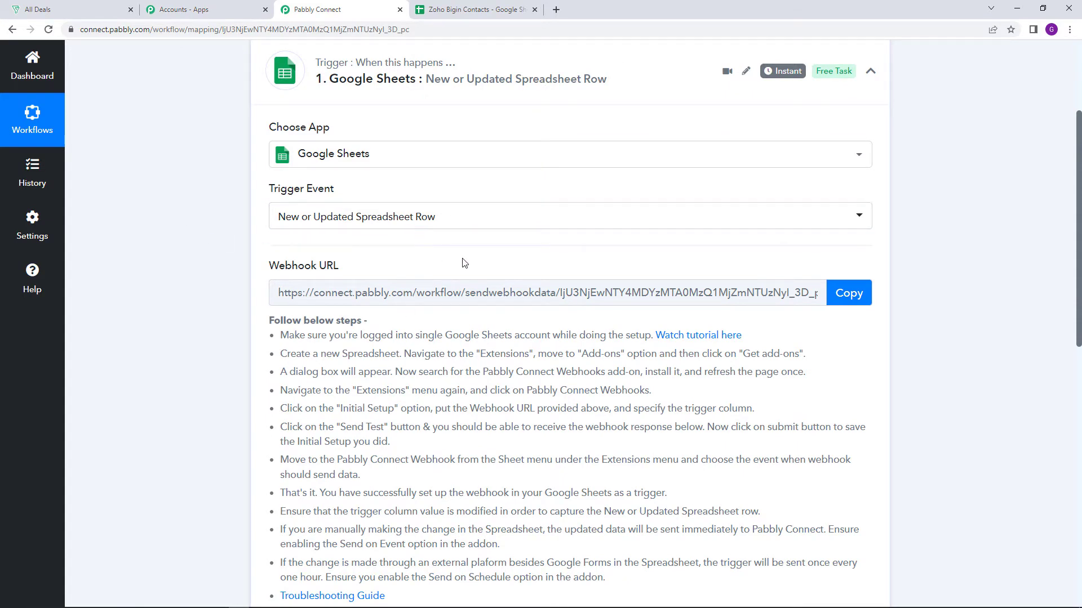
left_click(466, 4)
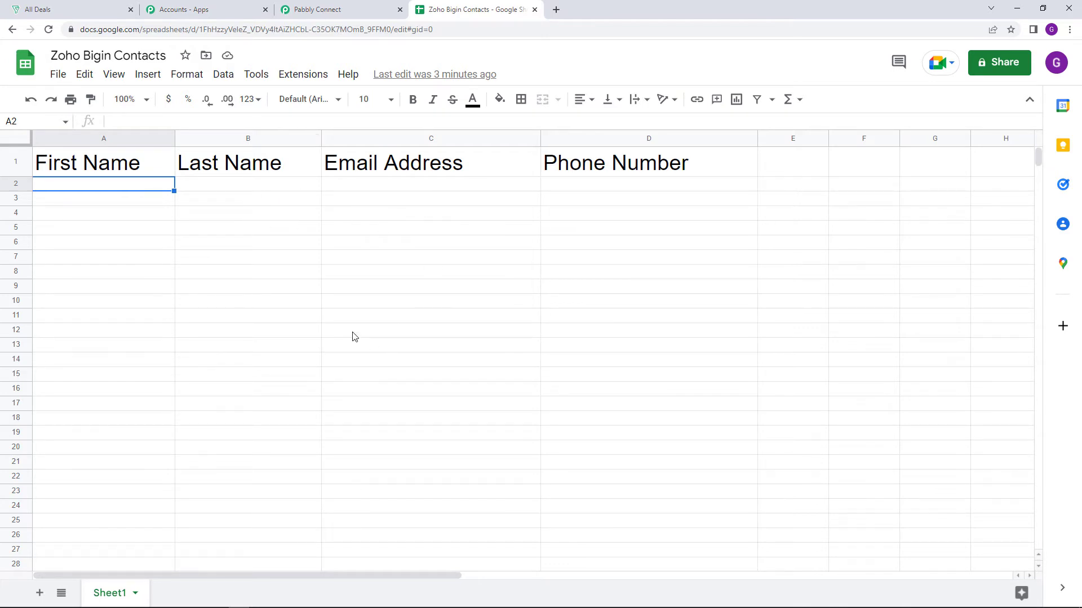
left_click(358, 7)
scroll(642, 495, "down", 2)
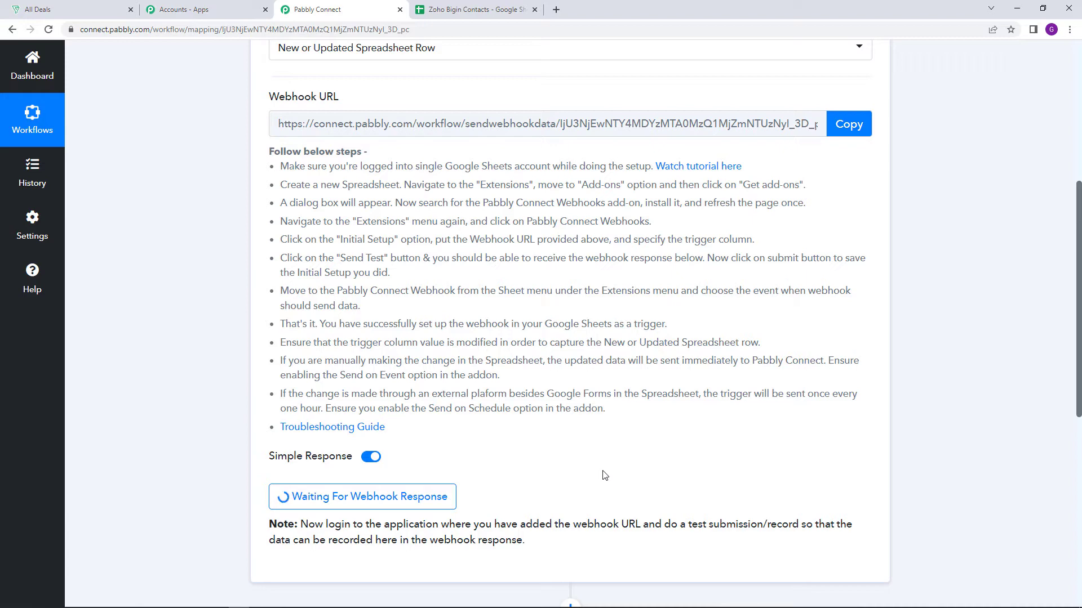
scroll(563, 282, "up", 3)
Return to the Zoho Bigin Contacts spreadsheet and set the font size of rows 2 and 3 to 14
left_click(450, 5)
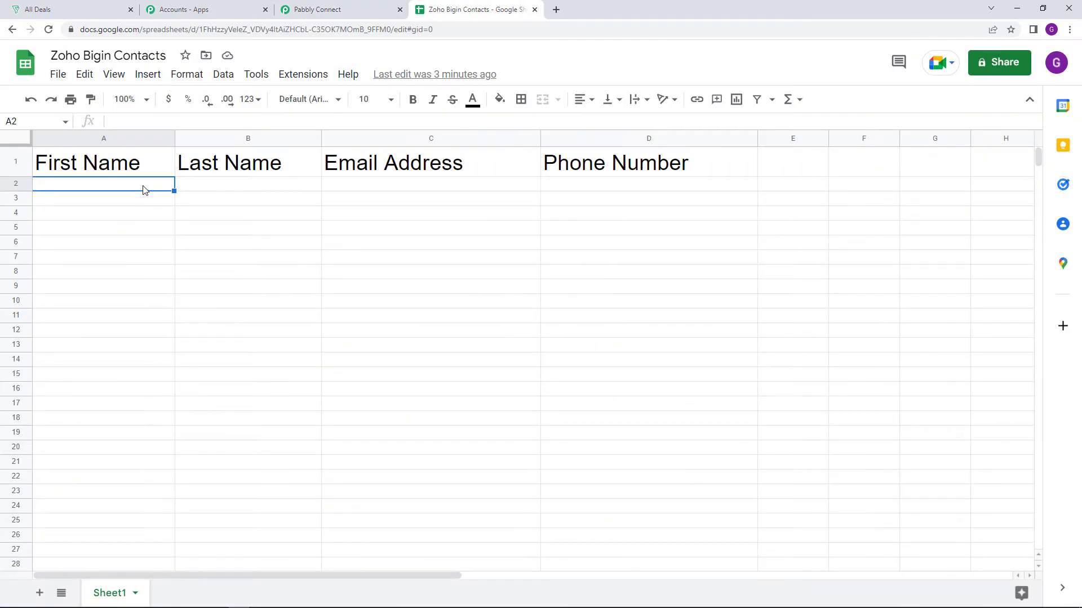
key("shift+Down")
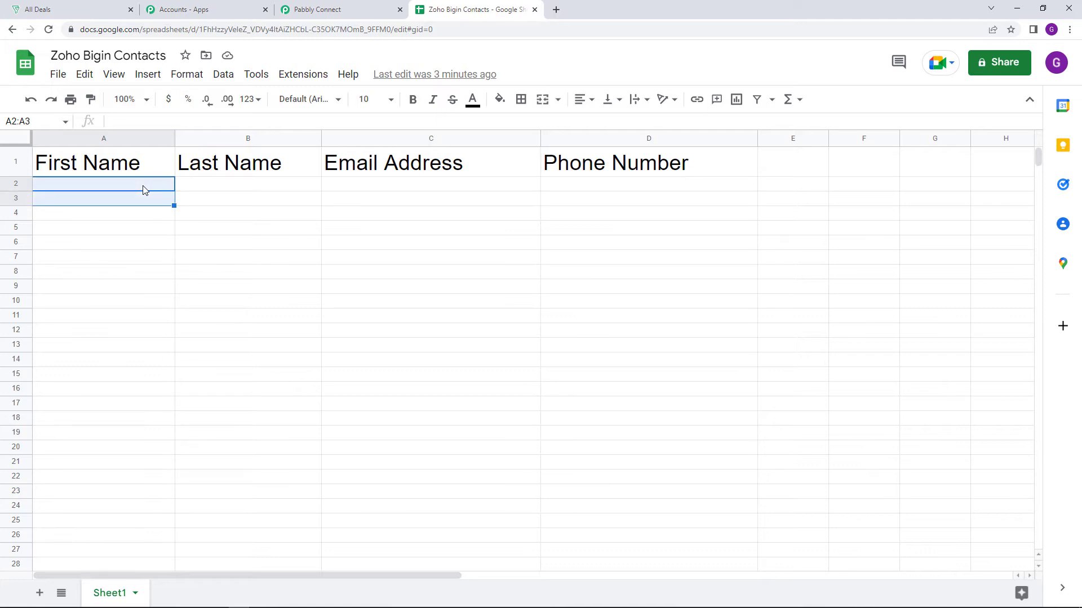
left_click(15, 185)
key("shift+Down")
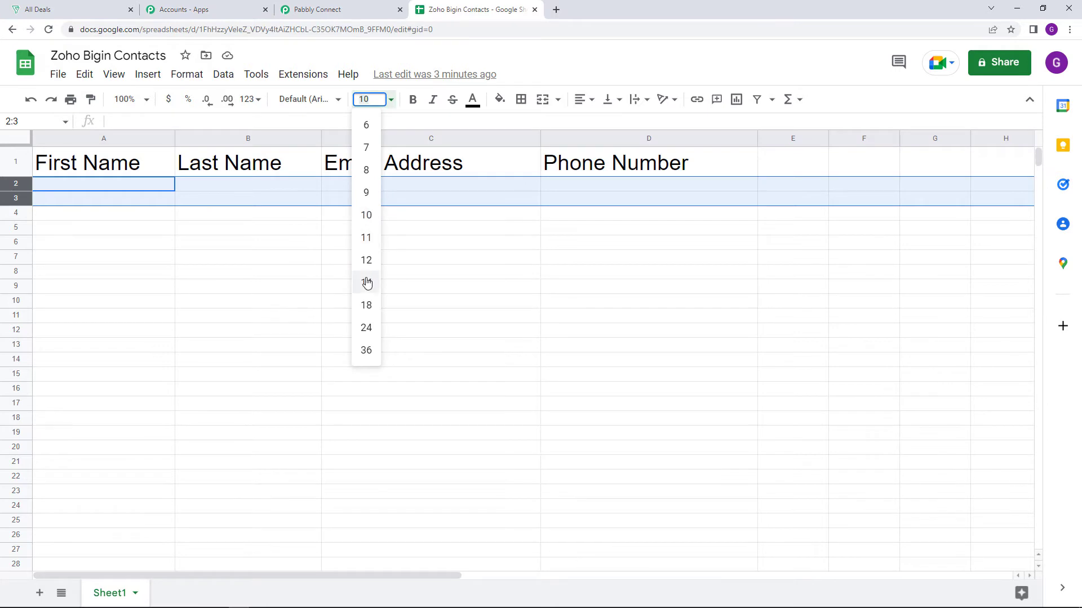
left_click(367, 282)
Enter Dummy as the first name and Data as the last name in row 2
left_click(67, 184)
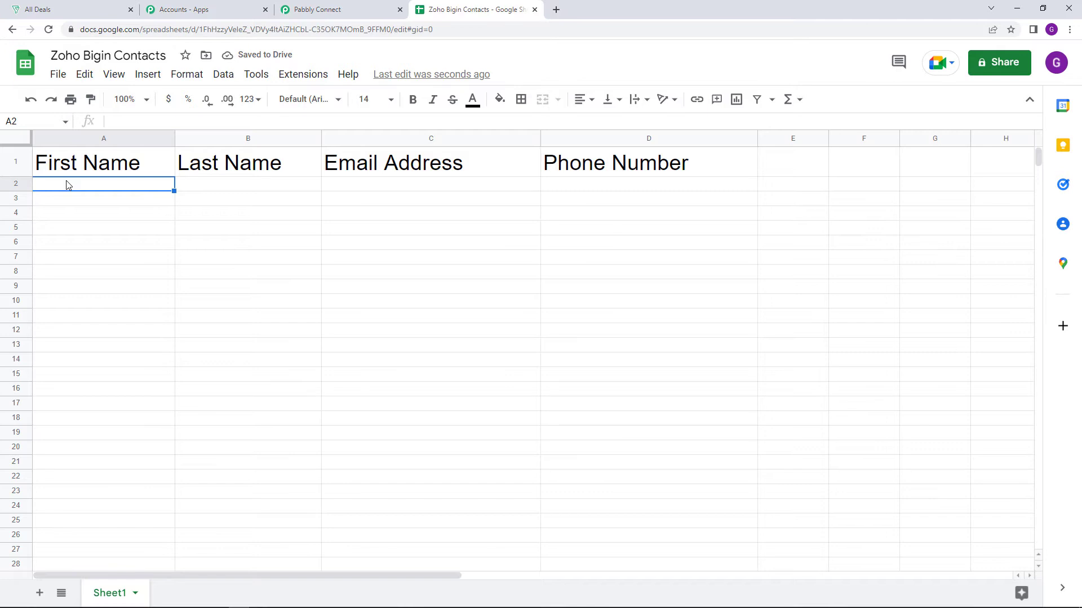
type("Dummy")
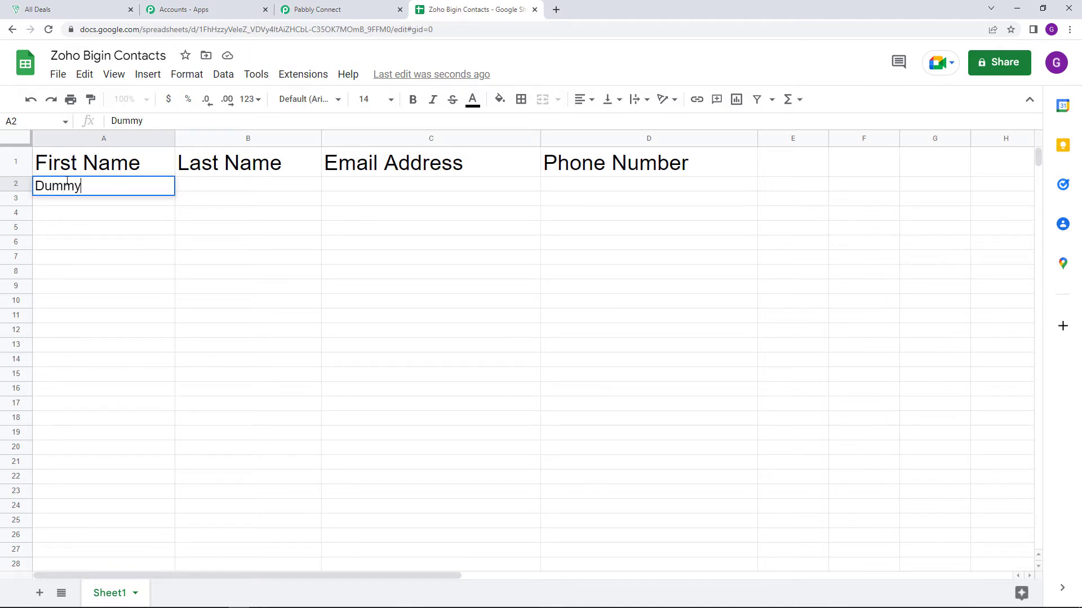
left_click(191, 184)
type("Data")
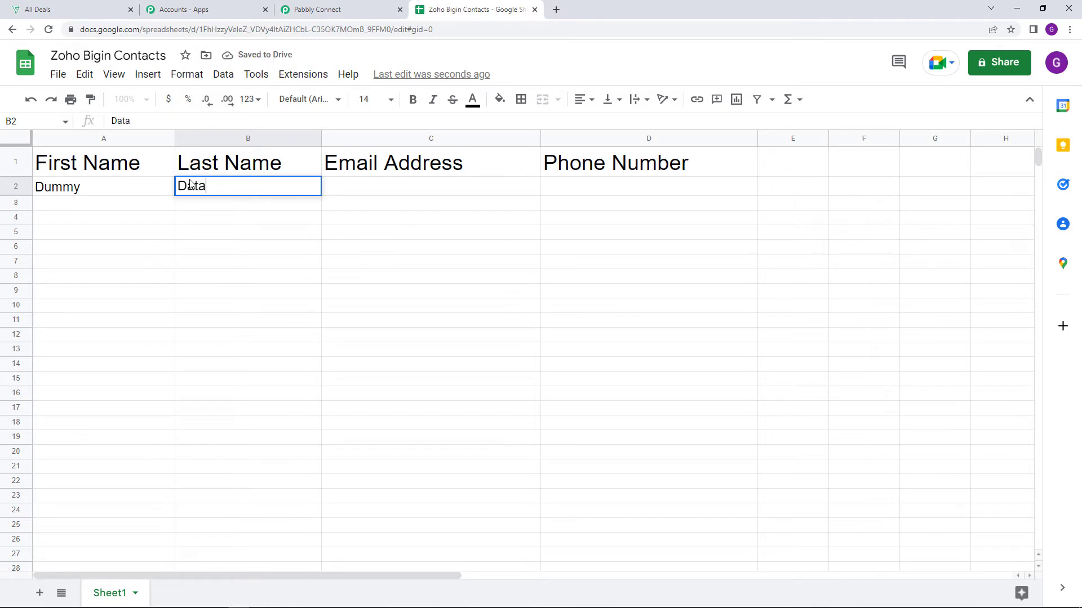
key("Tab")
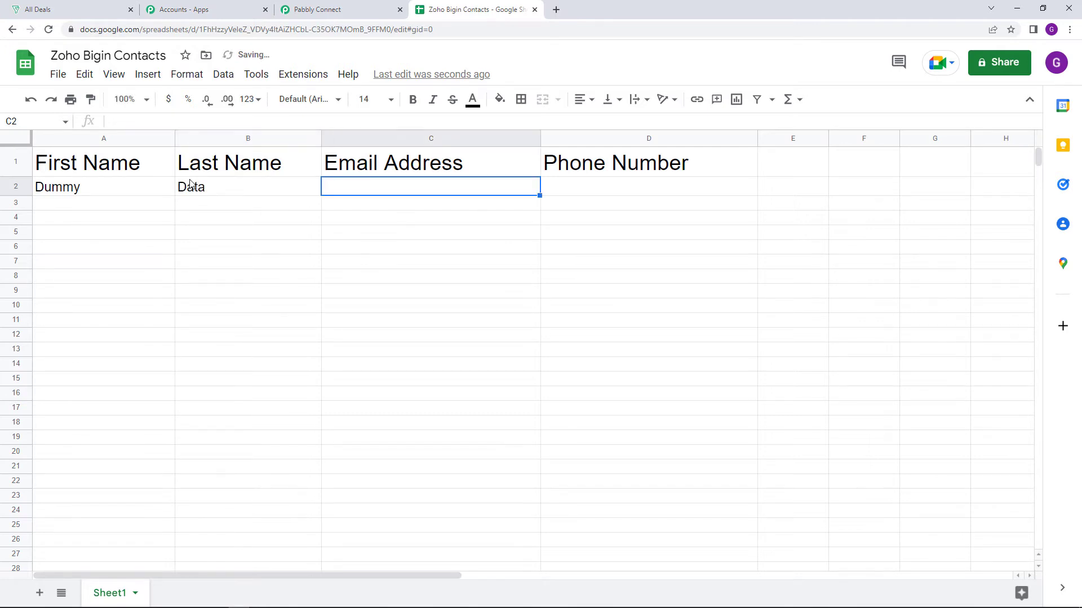
Fill in the sample contact's email address and phone number in row 2
type("dummydata")
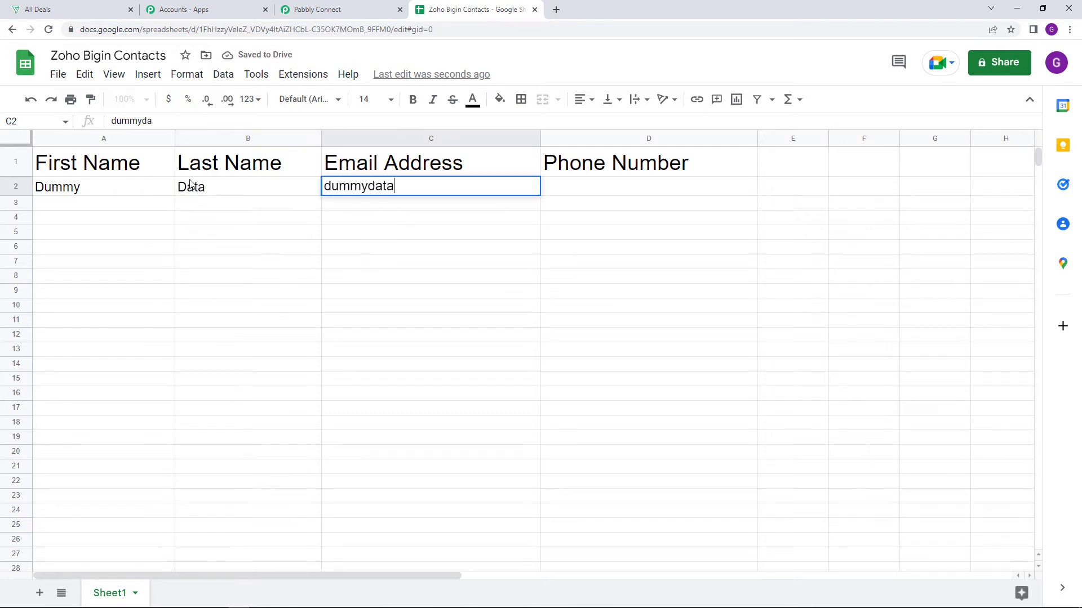
type("@dummy")
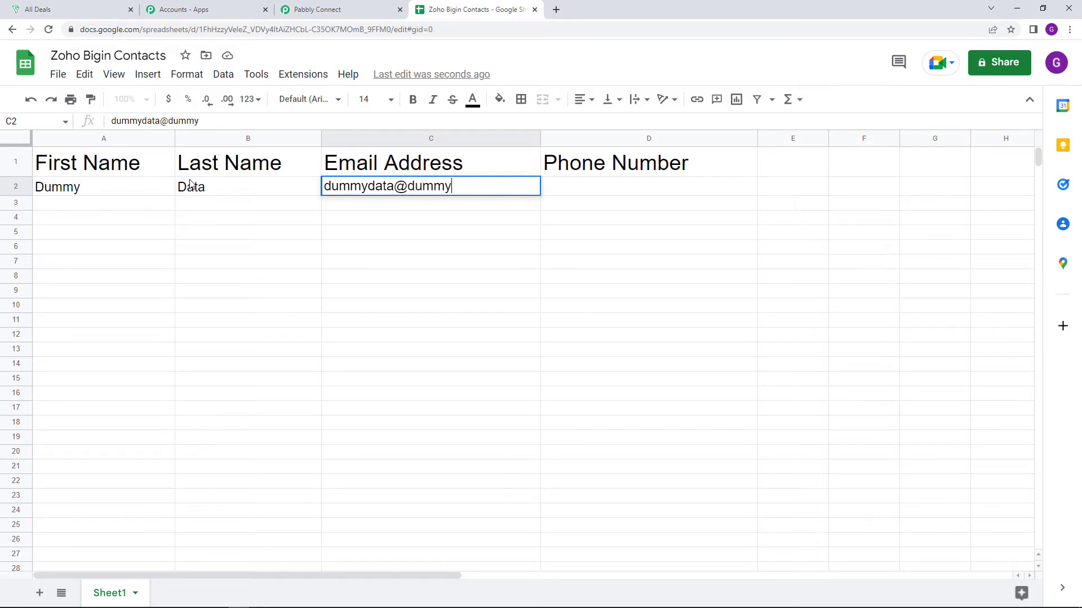
type(".com")
key("Tab")
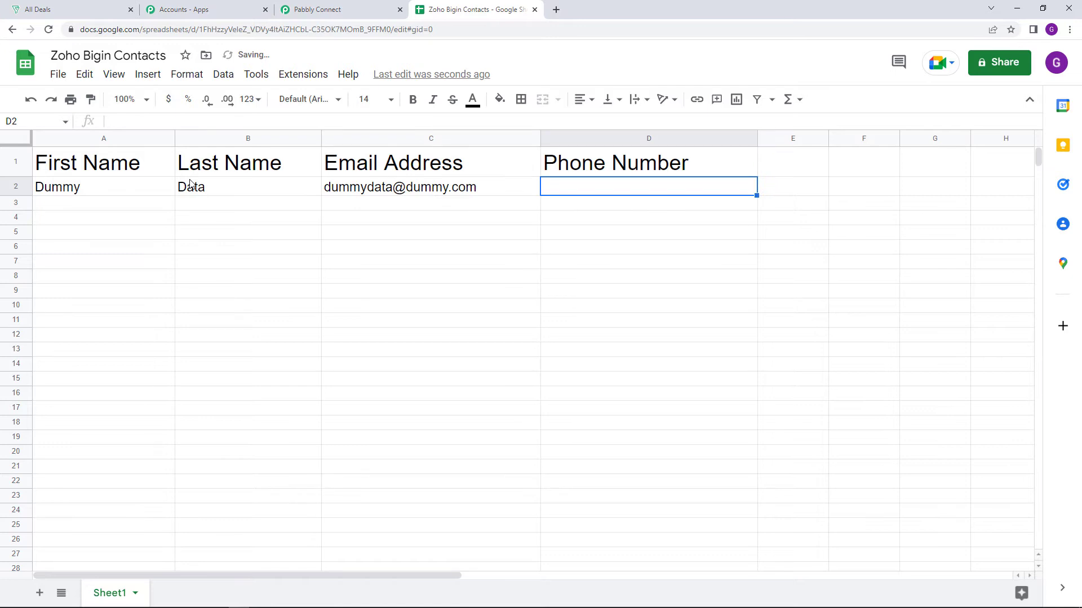
type("91")
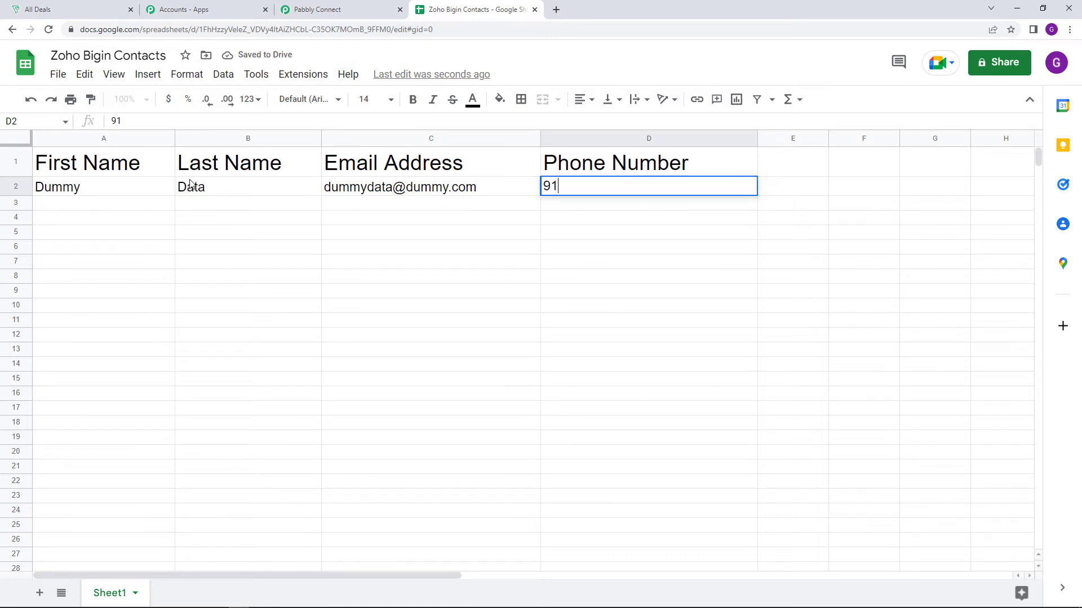
type("00")
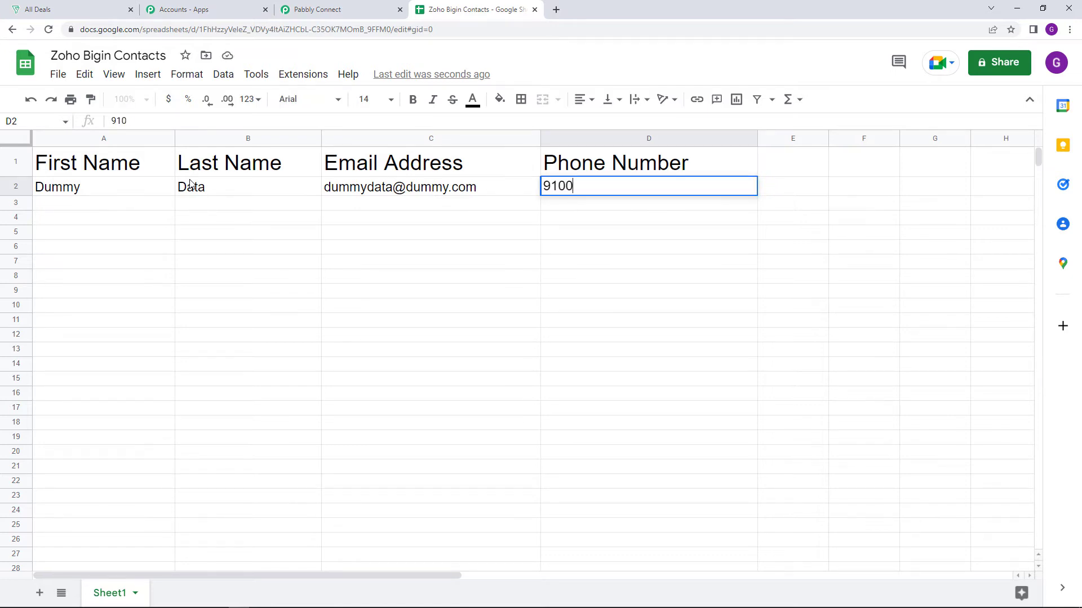
type("00000000")
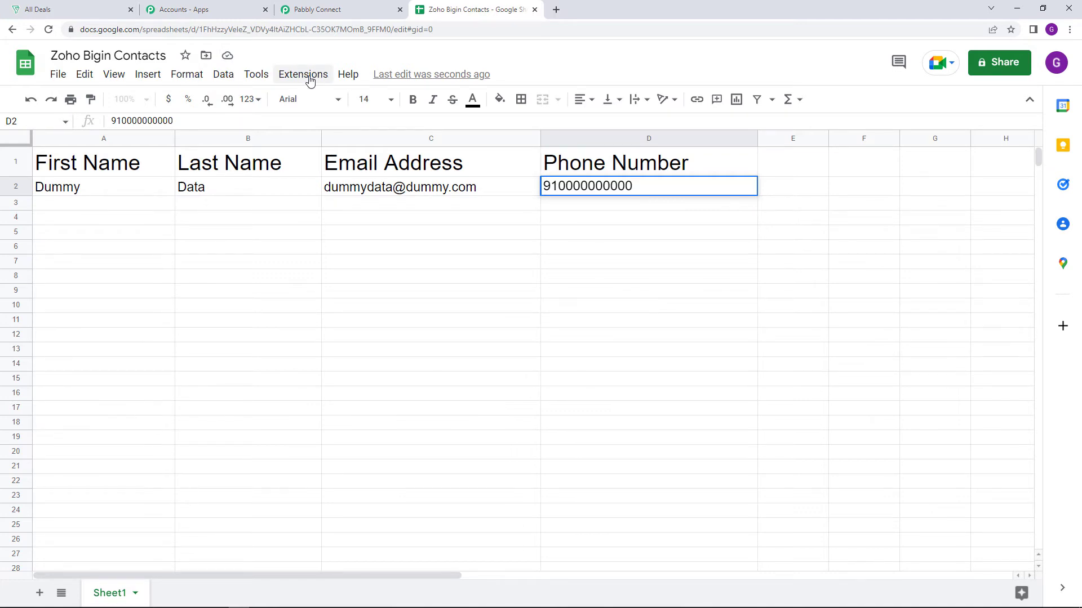
key("Return")
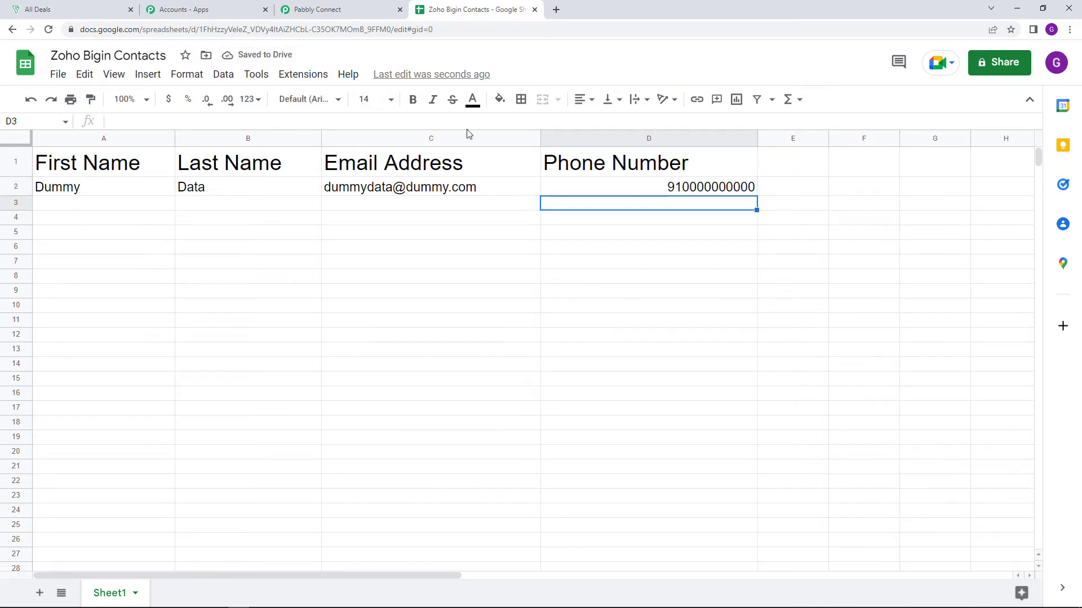
Switch to the Pabbly Connect workflow and examine the contact and spreadsheet values in the Google Sheets trigger's webhook response
left_click(366, 12)
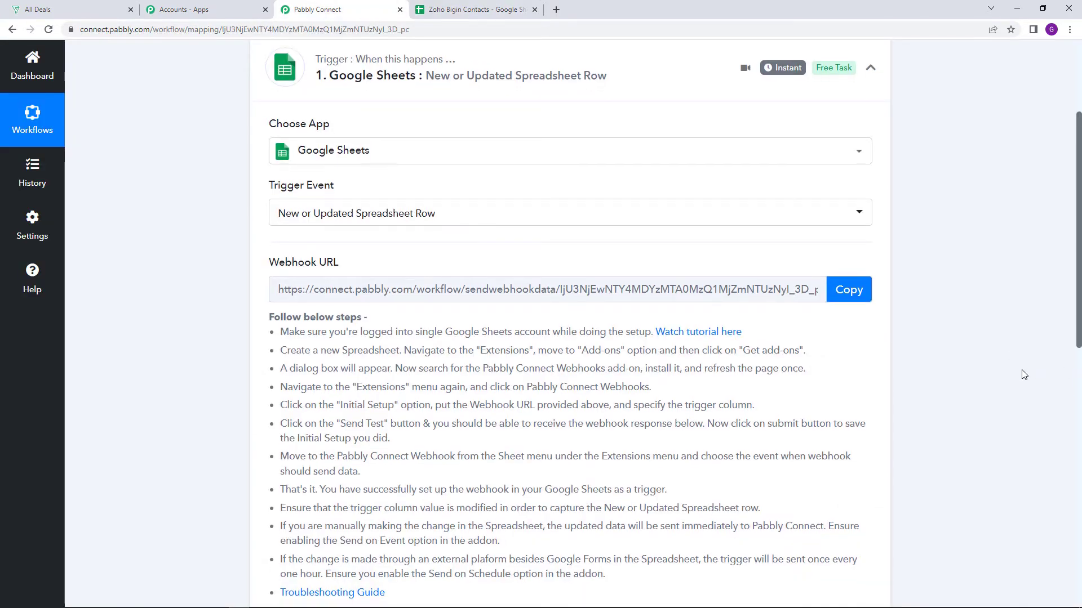
scroll(1010, 370, "down", 6)
scroll(1010, 370, "down", 3)
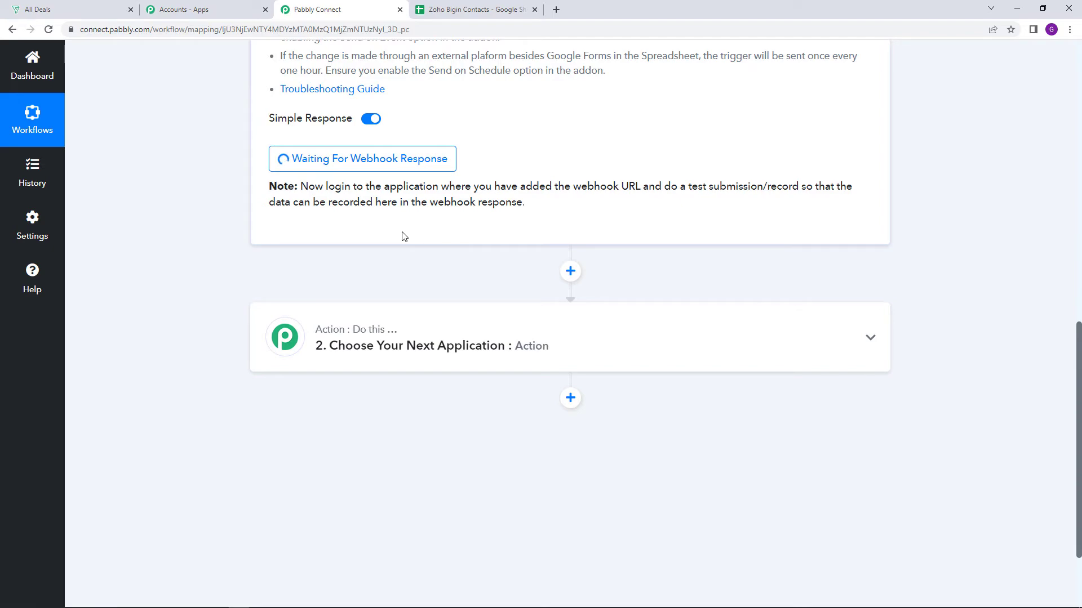
scroll(403, 236, "up", 2)
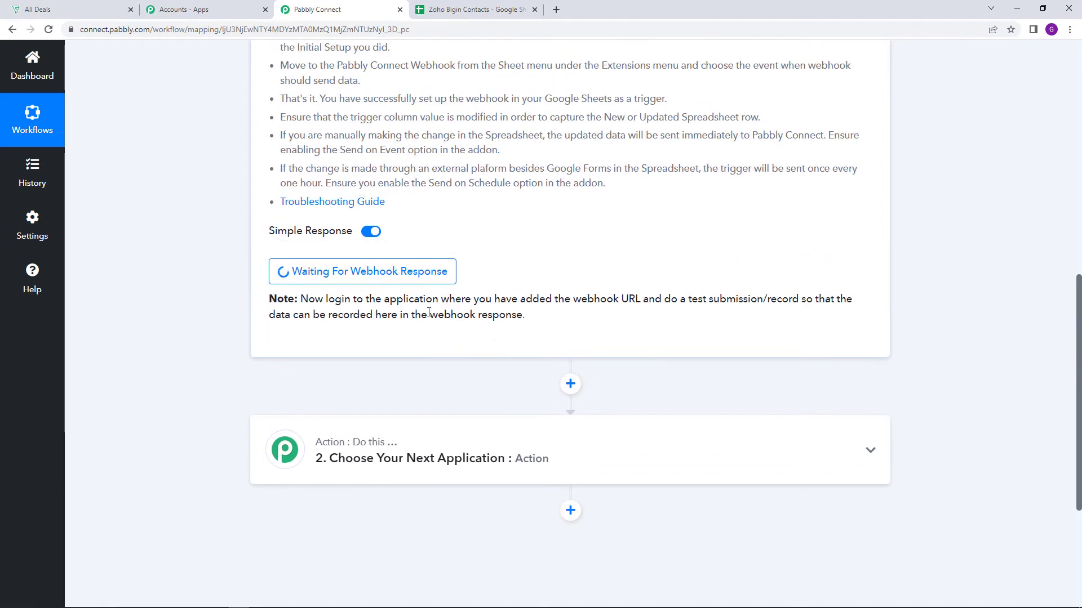
scroll(433, 314, "down", 2)
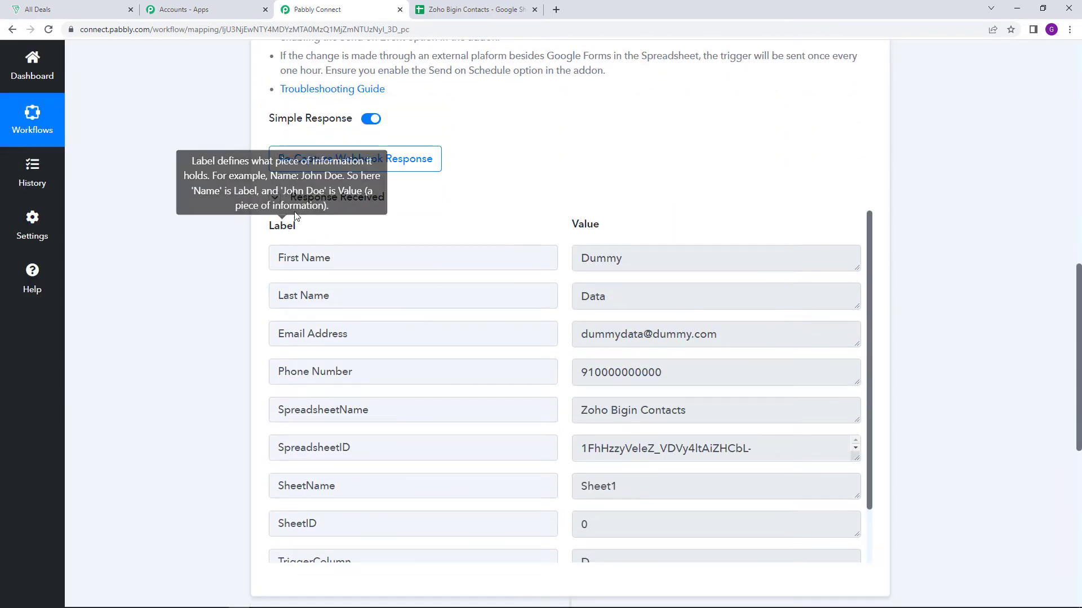
scroll(614, 241, "down", 1)
scroll(604, 291, "up", 1)
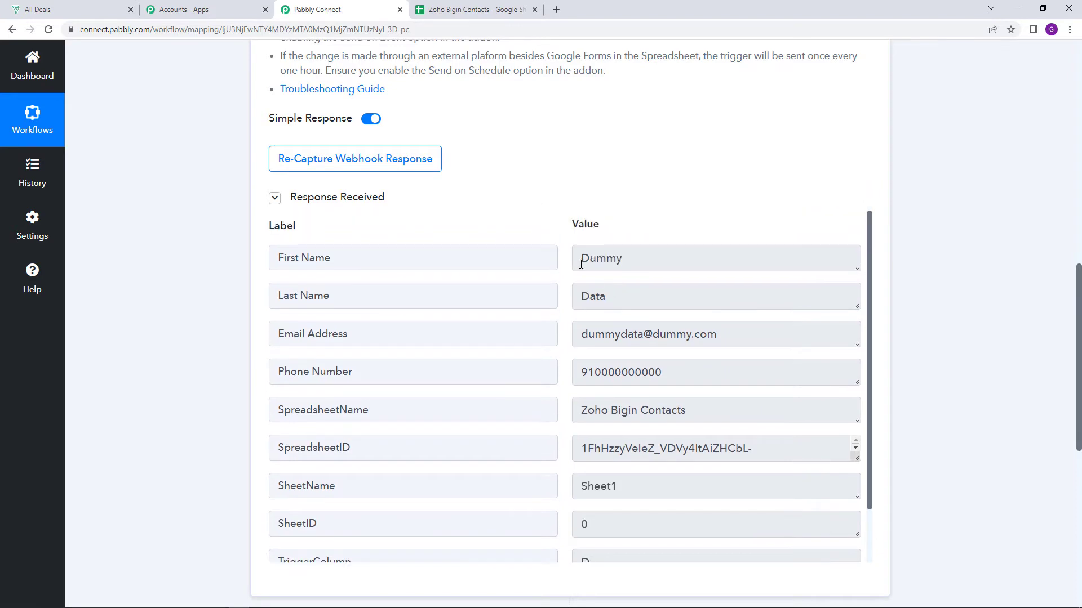
left_click_drag(581, 264, 634, 333)
scroll(600, 297, "down", 1)
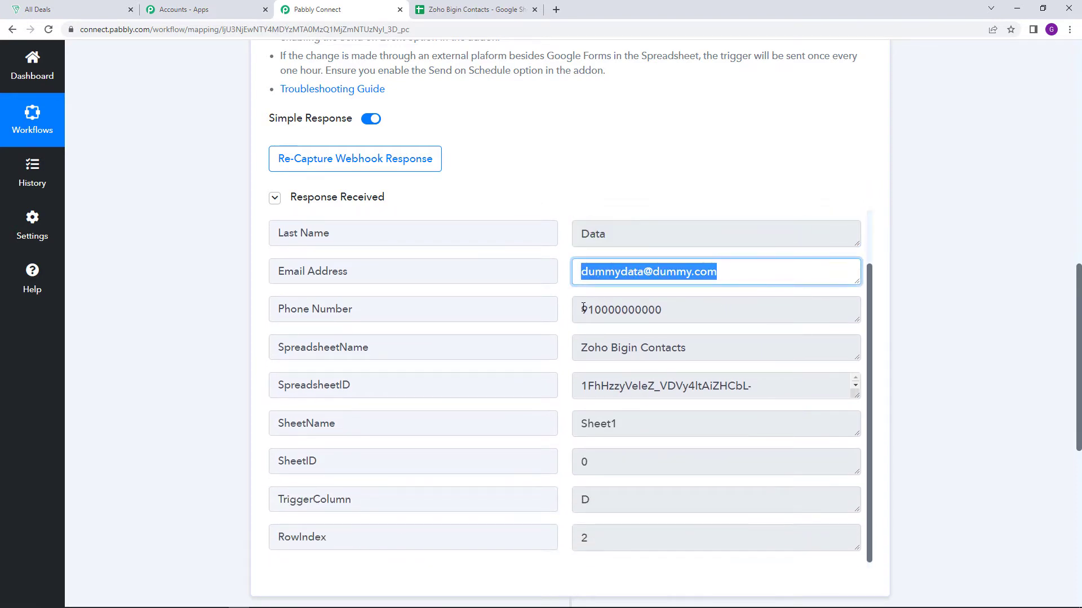
left_click_drag(582, 310, 755, 309)
scroll(474, 287, "down", 2)
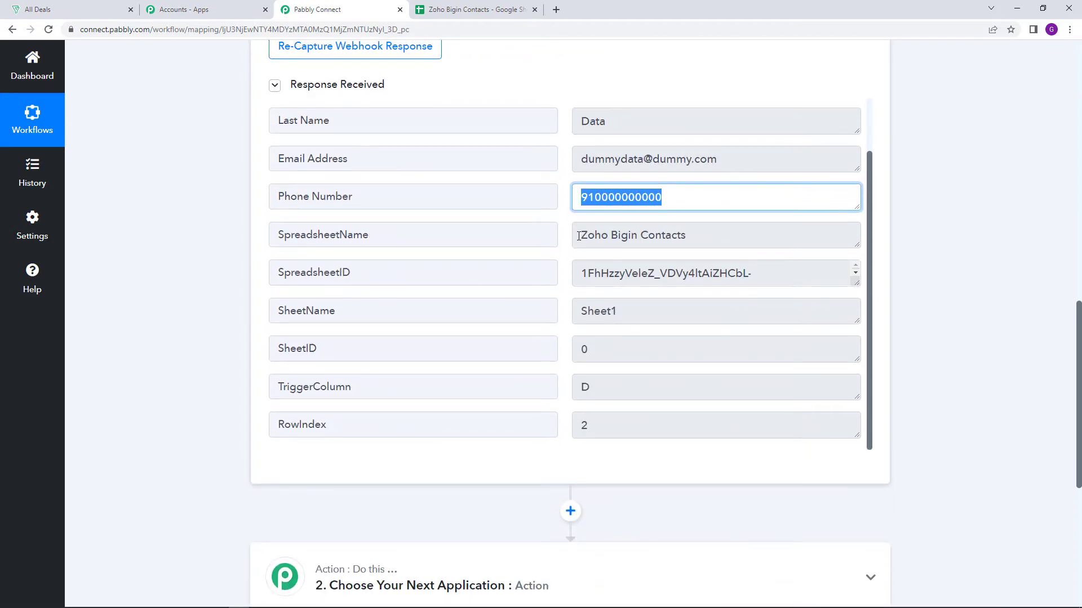
left_click_drag(580, 237, 760, 297)
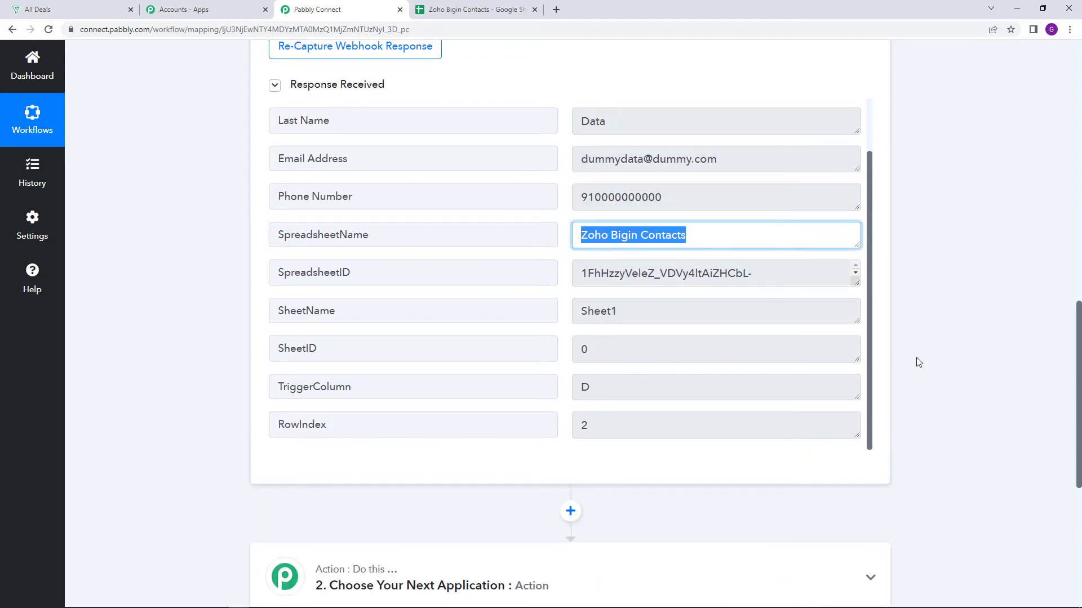
scroll(919, 363, "down", 2)
scroll(920, 362, "up", 3)
scroll(978, 367, "down", 2)
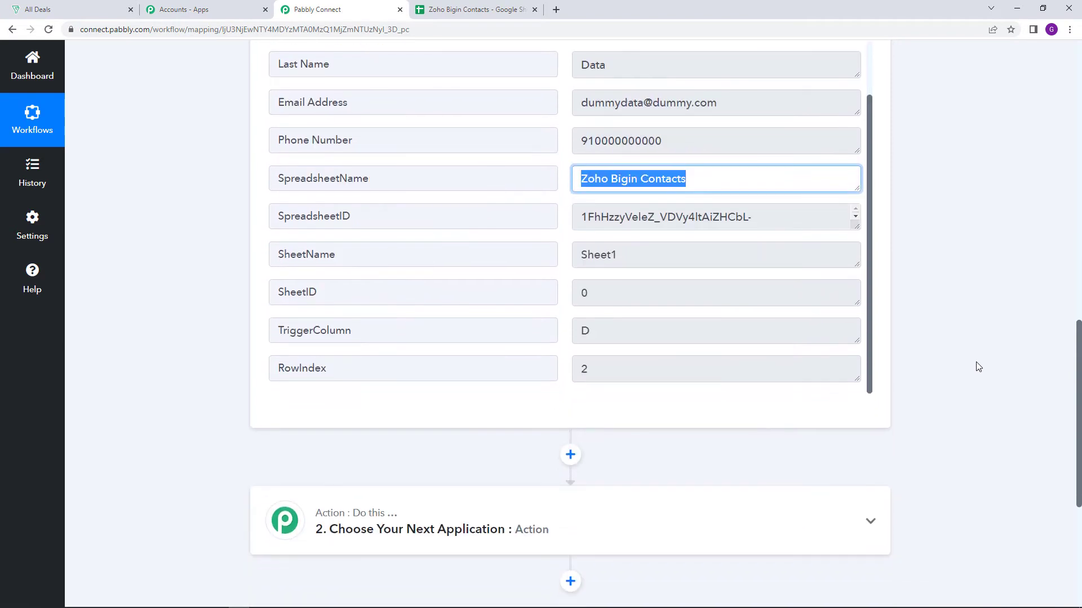
scroll(721, 404, "down", 4)
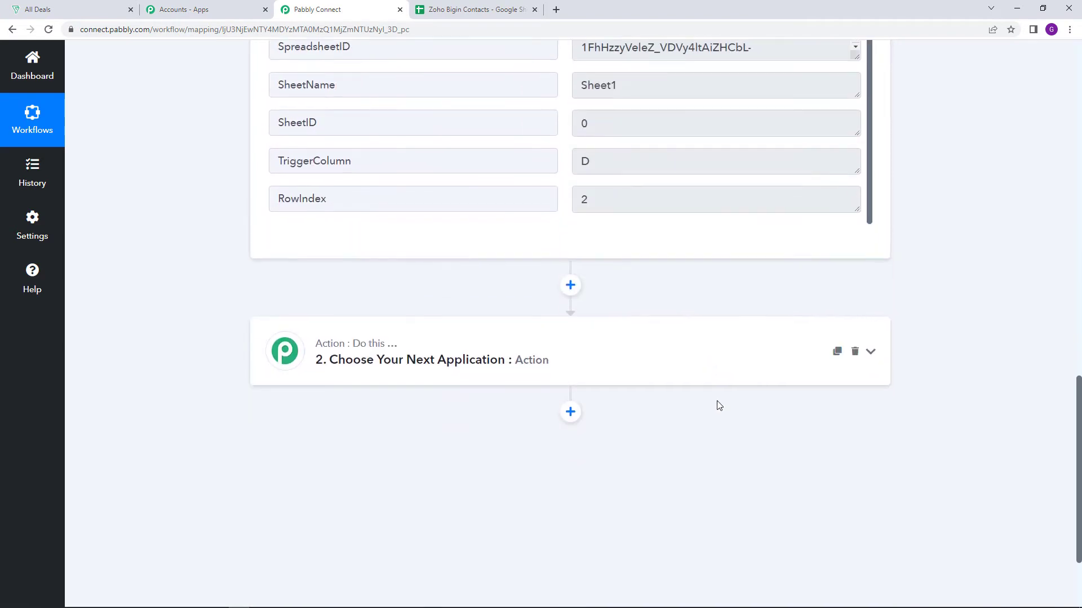
Expand the workflow's action step, search the apps for zoho and choose Zoho Bigin
left_click(581, 309)
scroll(577, 309, "down", 1)
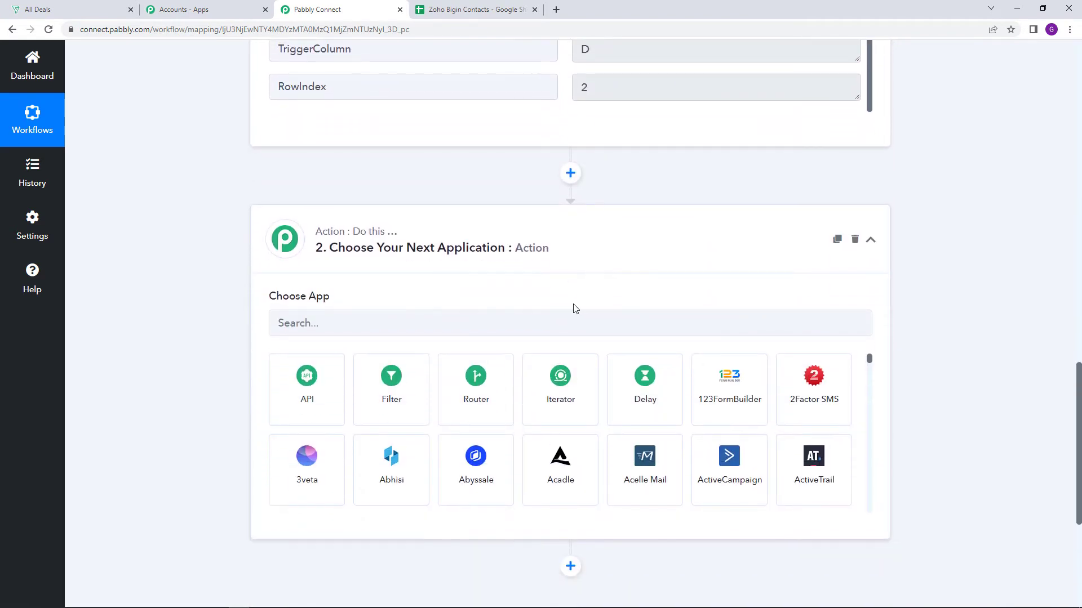
left_click(511, 327)
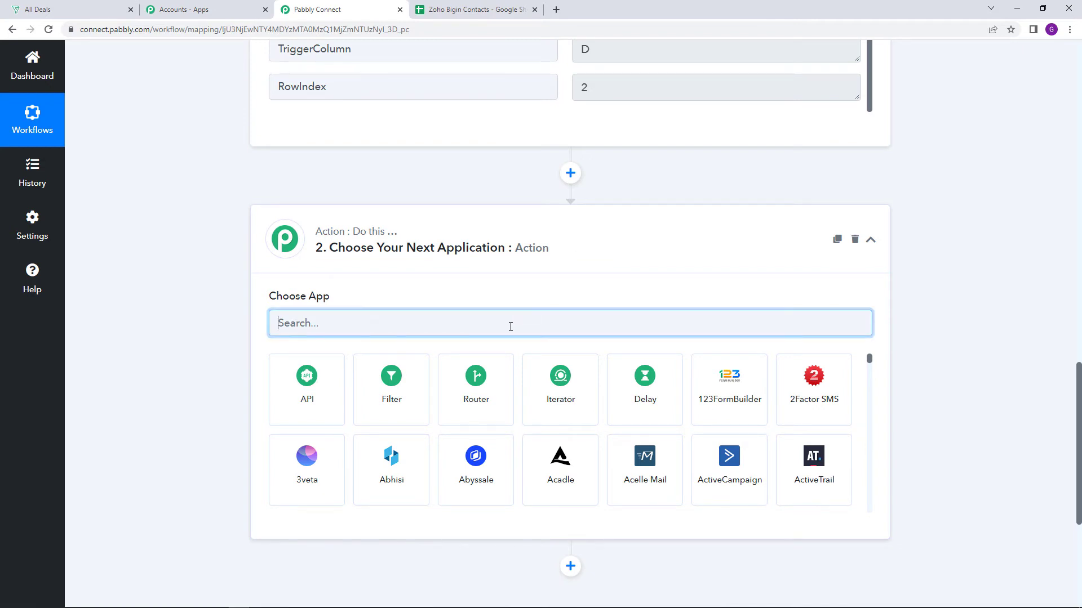
type("zoho")
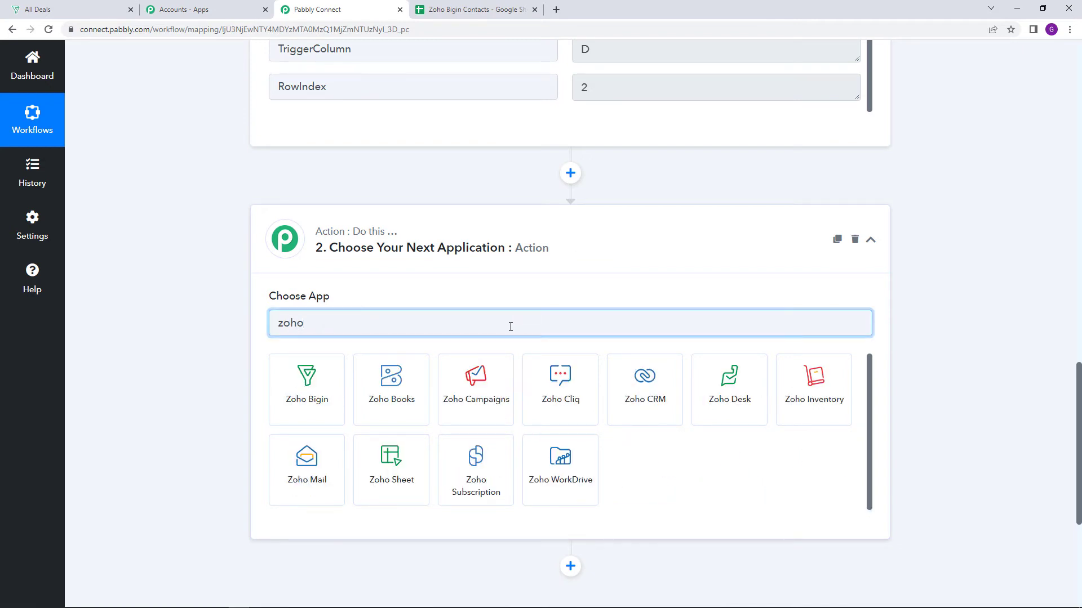
left_click(342, 401)
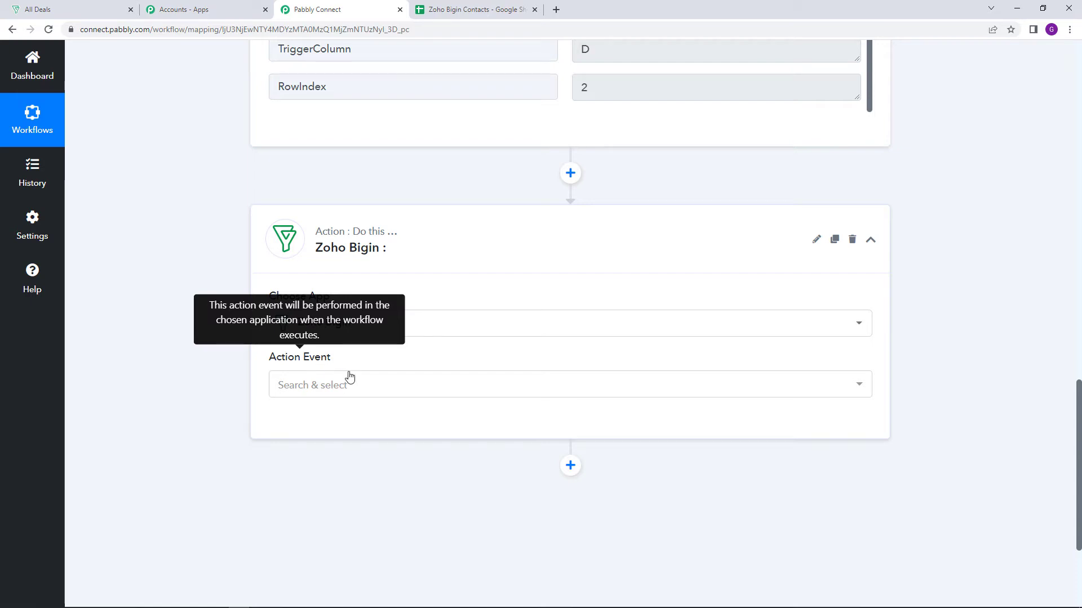
Set the Zoho Bigin action event to Create Contact
left_click(451, 397)
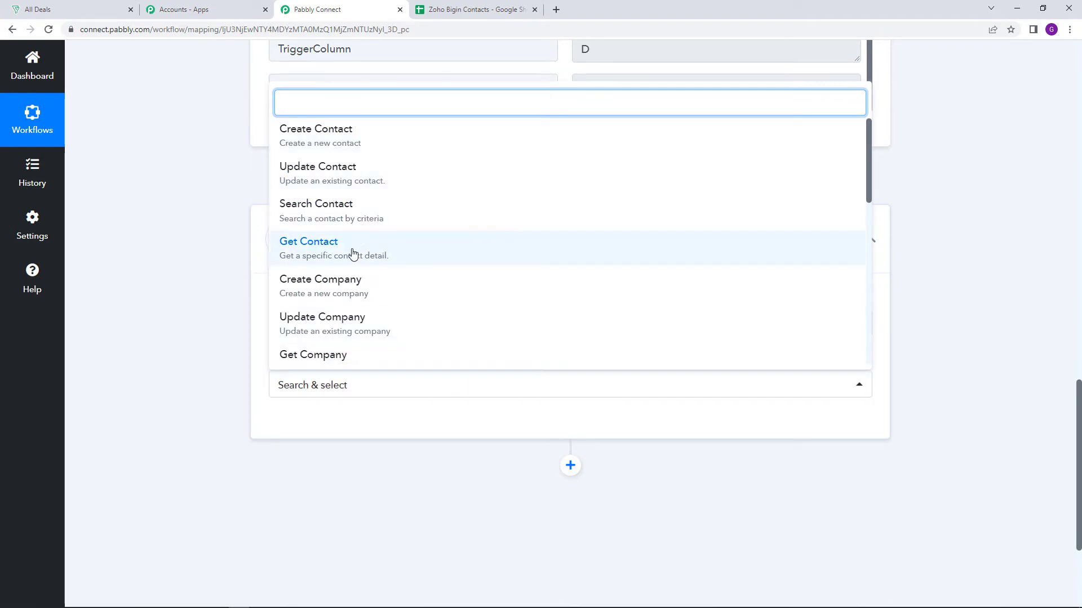
scroll(510, 250, "down", 4)
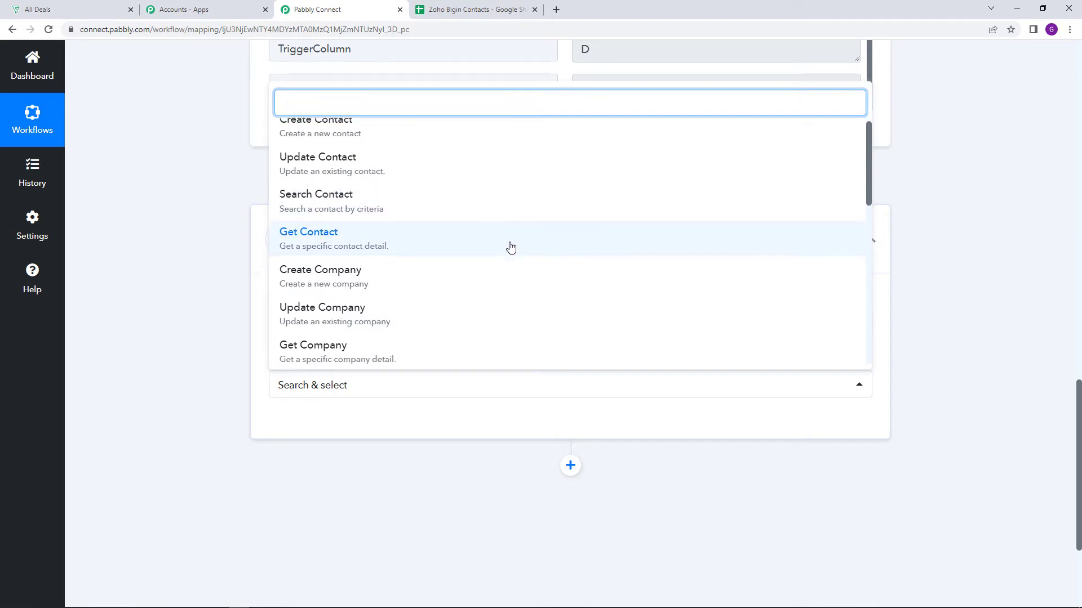
scroll(510, 253, "up", 8)
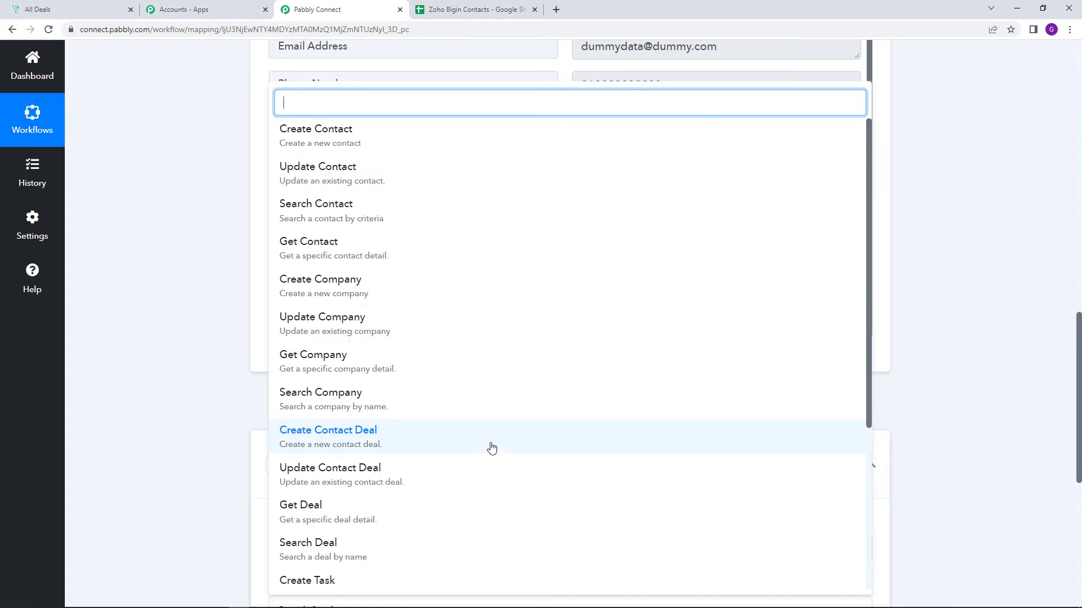
left_click(363, 147)
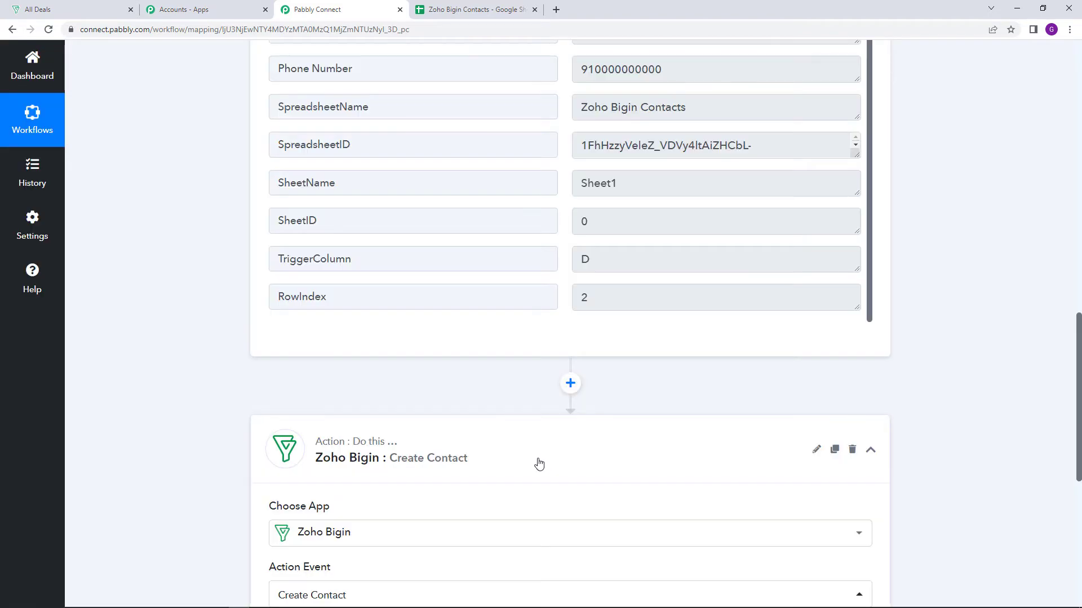
Start adding a new Zoho Bigin connection for the action and open its domain entry dialog
left_click(306, 352)
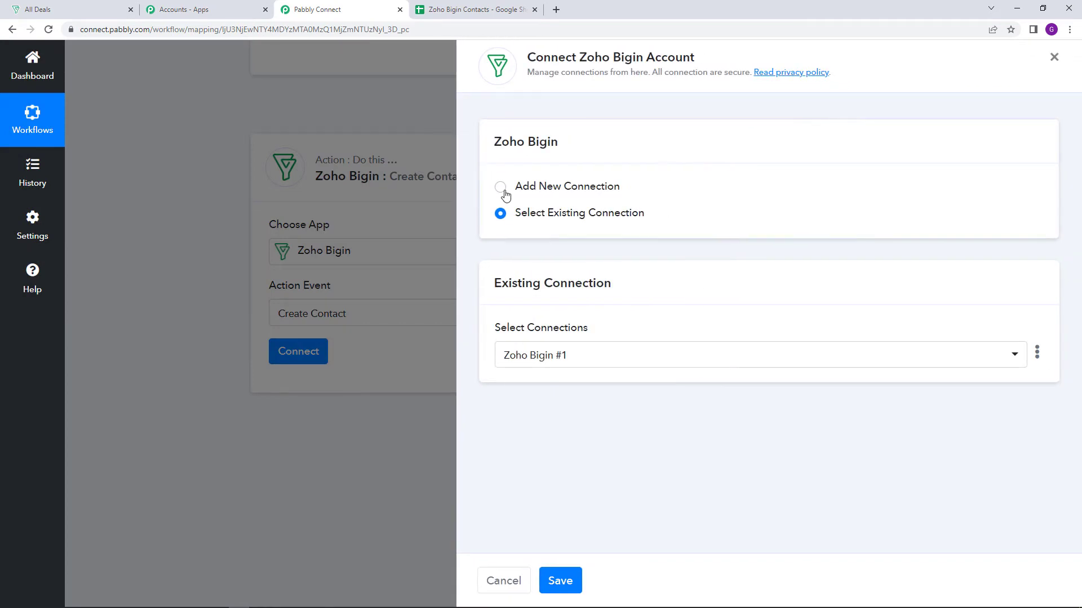
left_click(501, 188)
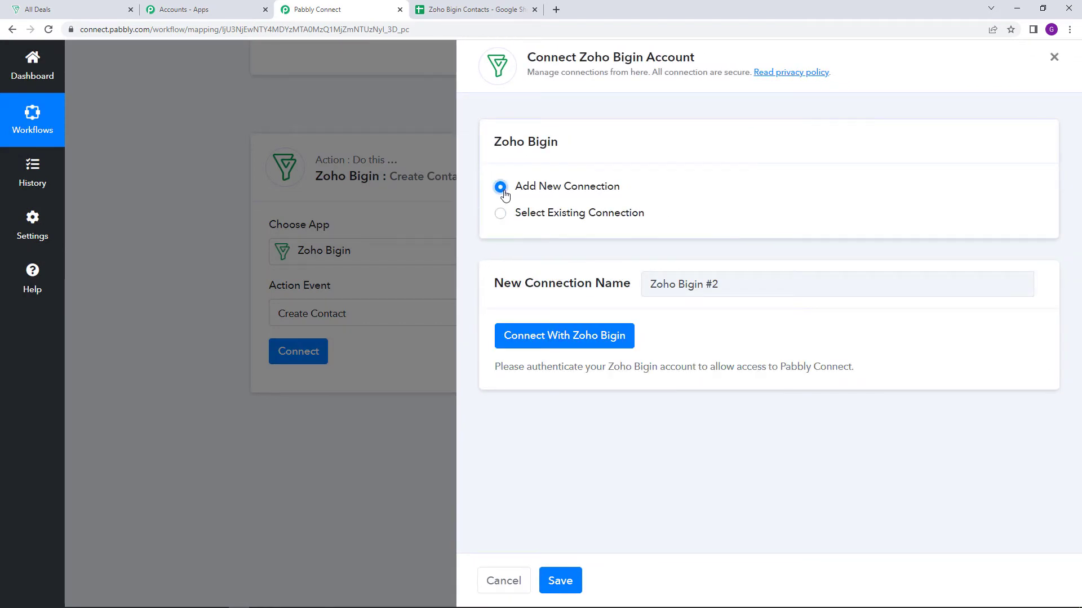
left_click(578, 345)
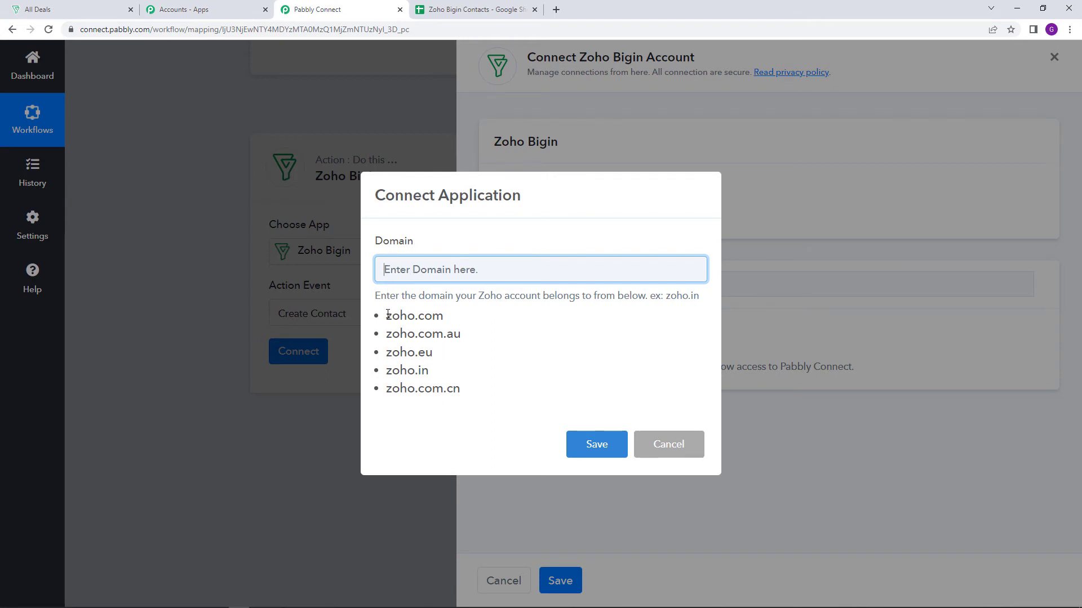
Review the listed Zoho domains, then switch to Zoho Bigin and check the account's domain in the page address
left_click_drag(388, 315, 461, 391)
left_click(488, 357)
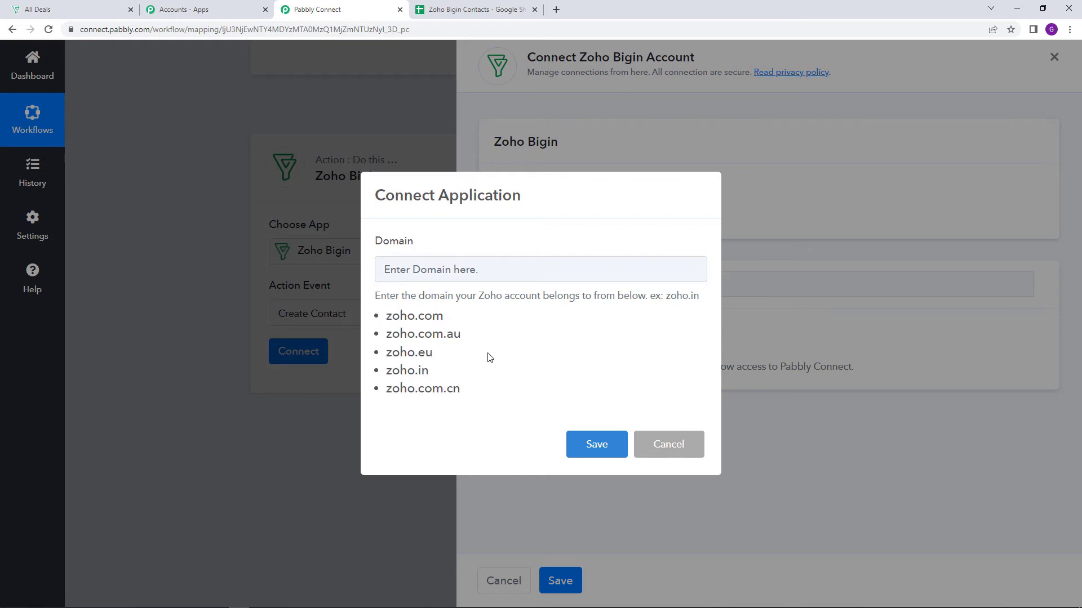
left_click(103, 5)
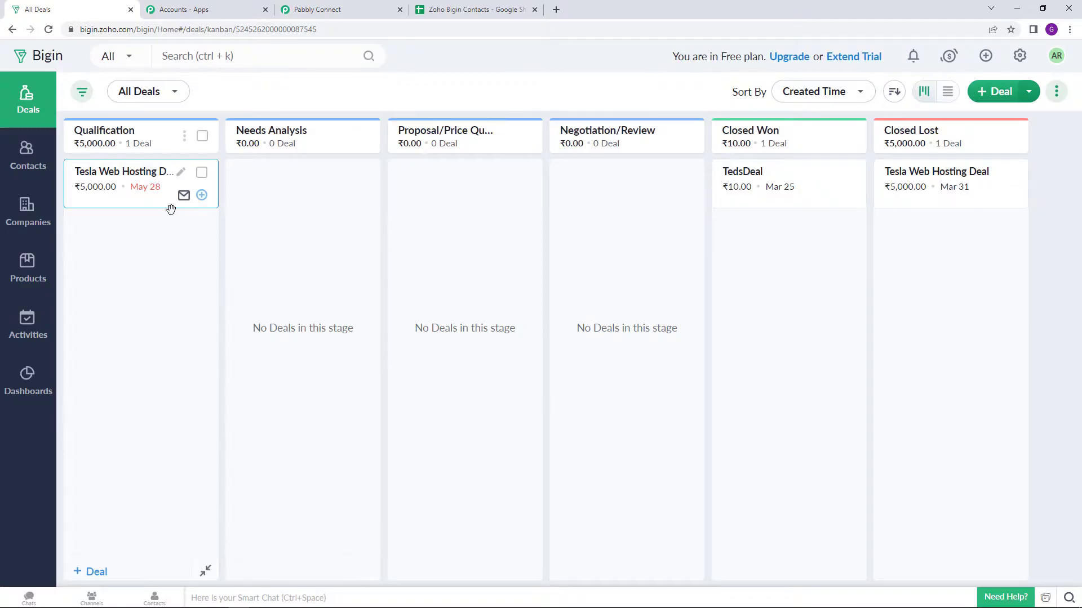
double_click(109, 30)
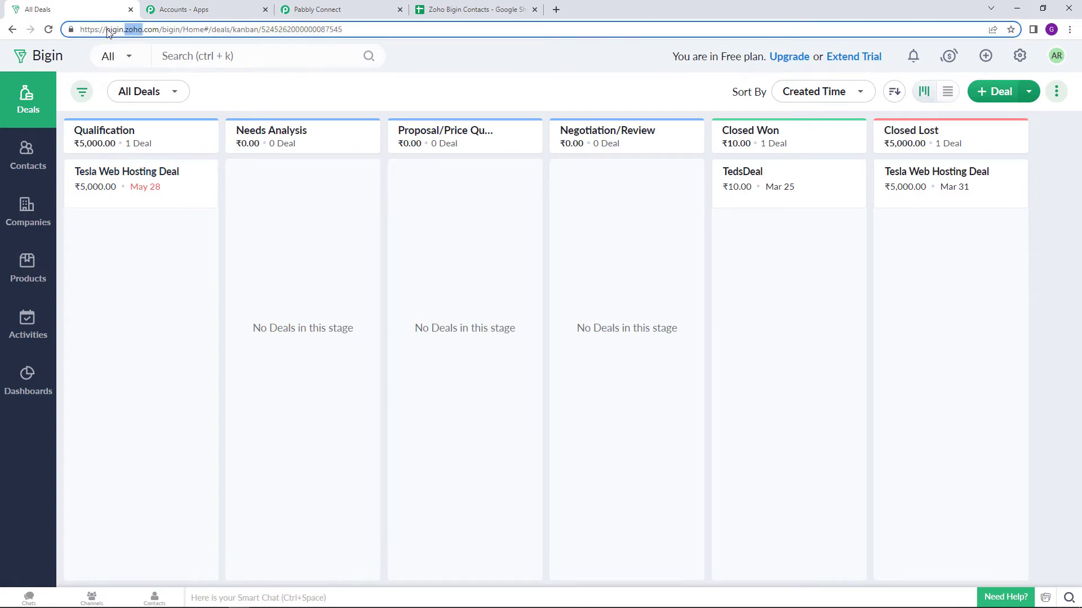
Return to Pabbly Connect and enter zoho.com, copied from the listed domains, as the new Zoho Bigin connection's domain
left_click(109, 30)
left_click(113, 31)
left_click(313, 8)
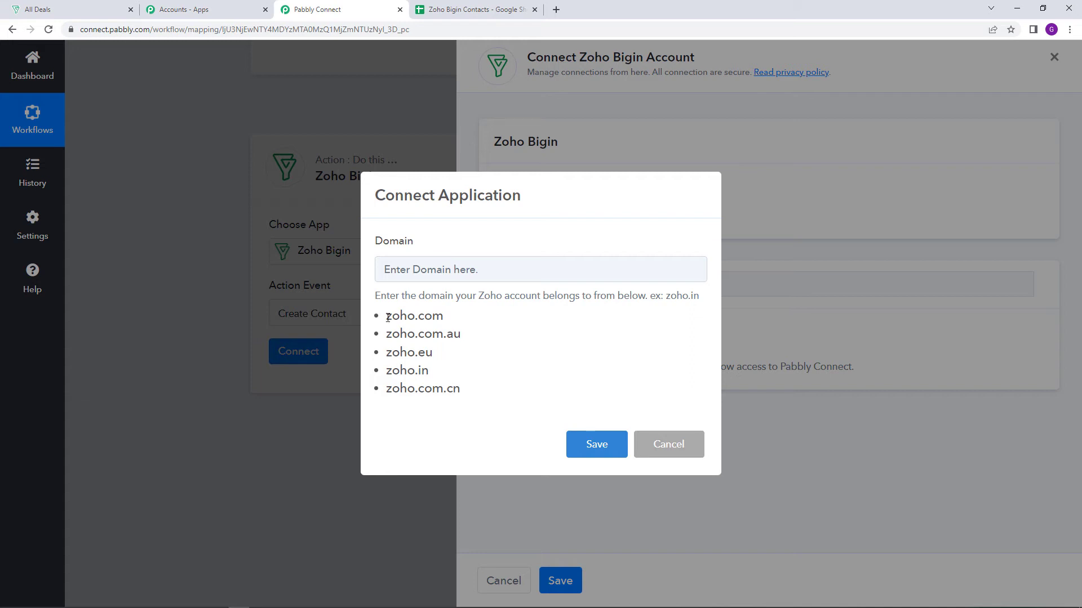
left_click_drag(388, 317, 437, 323)
right_click(436, 323)
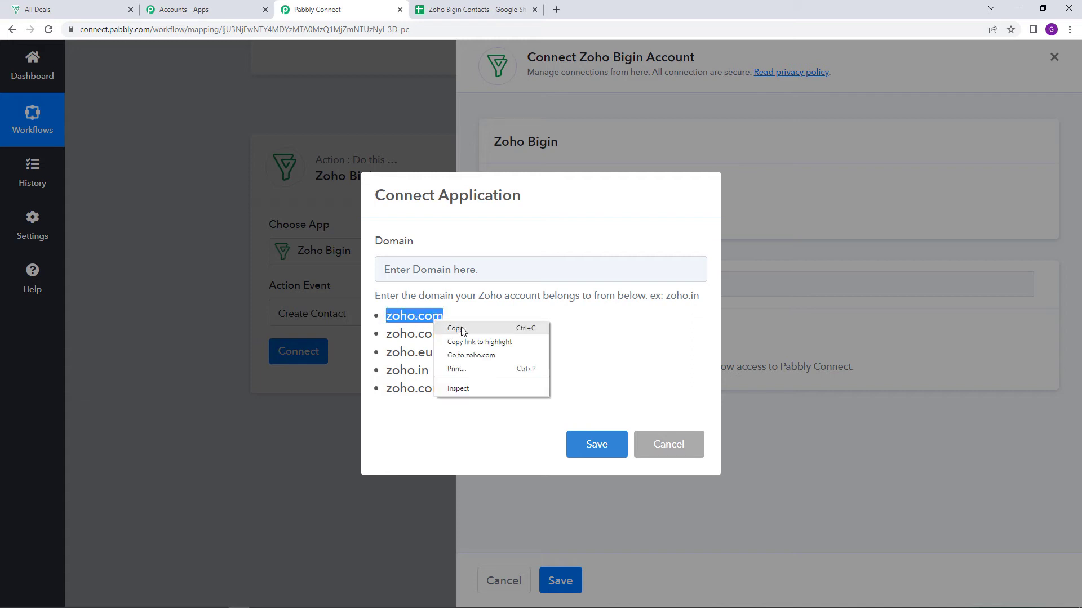
left_click(461, 327)
right_click(462, 269)
left_click(522, 356)
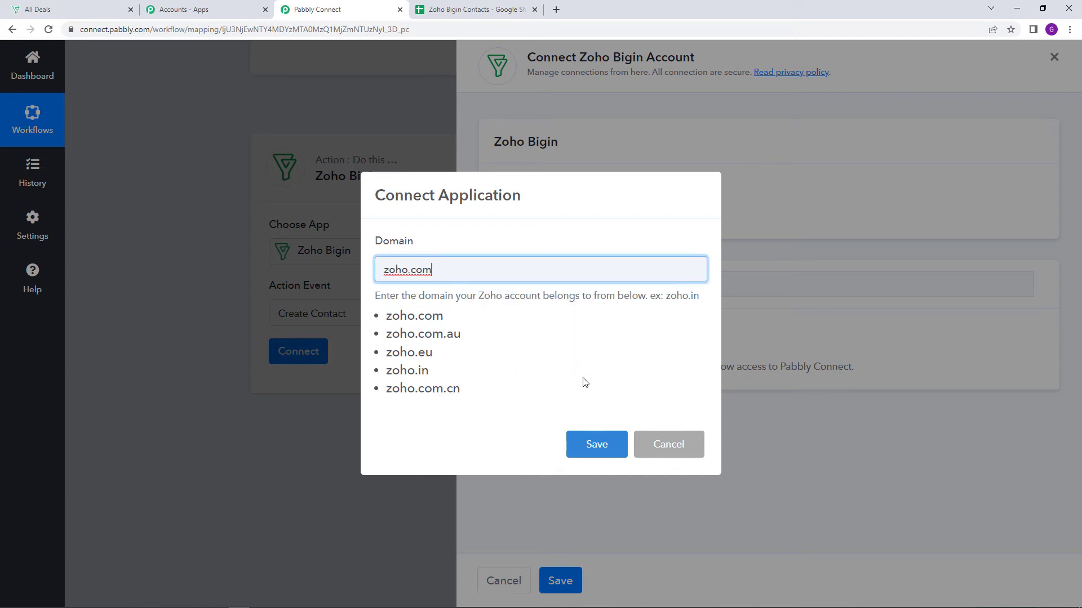
Save the connection's domain and authorise Pabbly Connect to access the Zoho Bigin account
left_click(596, 443)
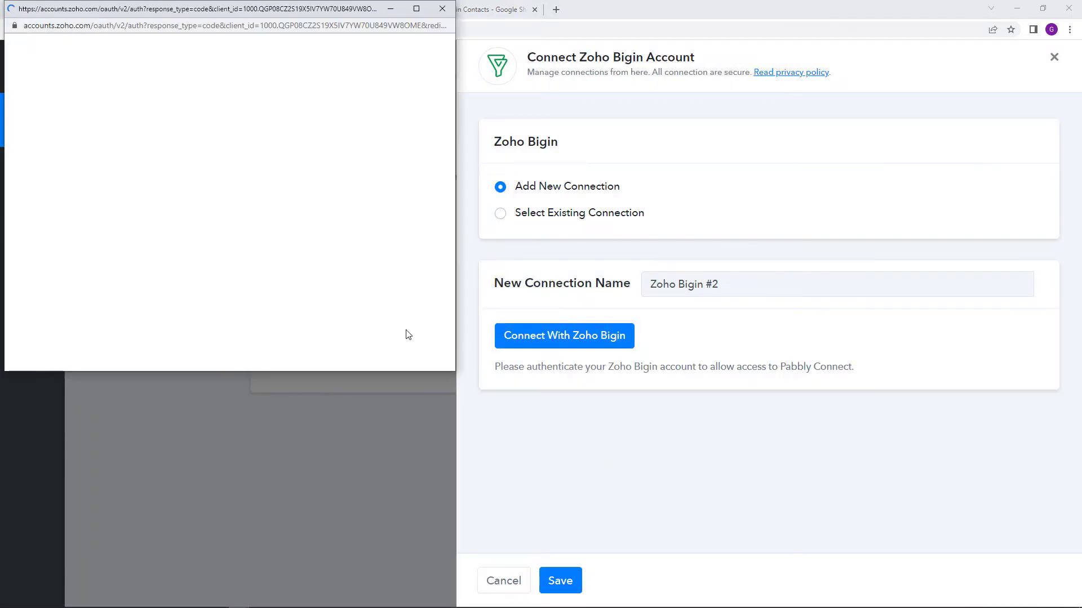
scroll(56, 335, "down", 1)
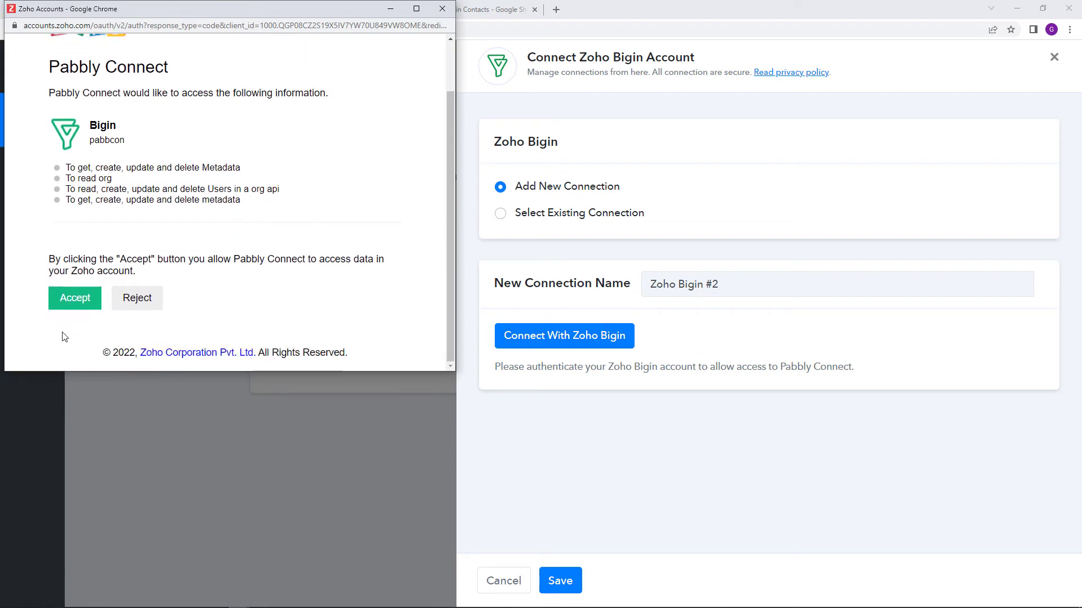
left_click(73, 308)
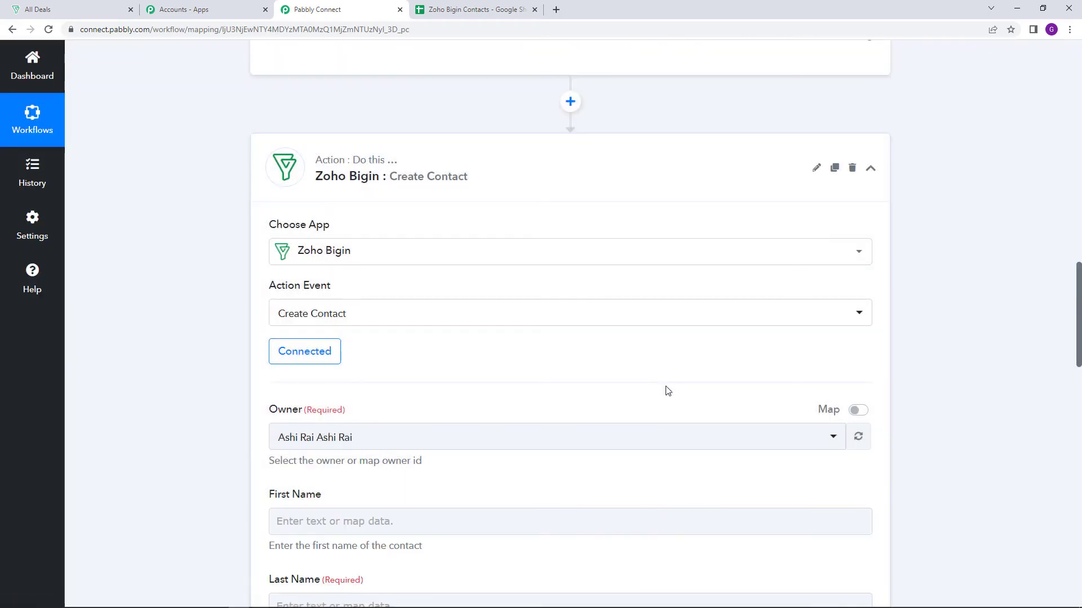
Review the Create Contact fields, including the owner options, names, email address and phone number fields
scroll(629, 423, "down", 2)
scroll(628, 424, "down", 2)
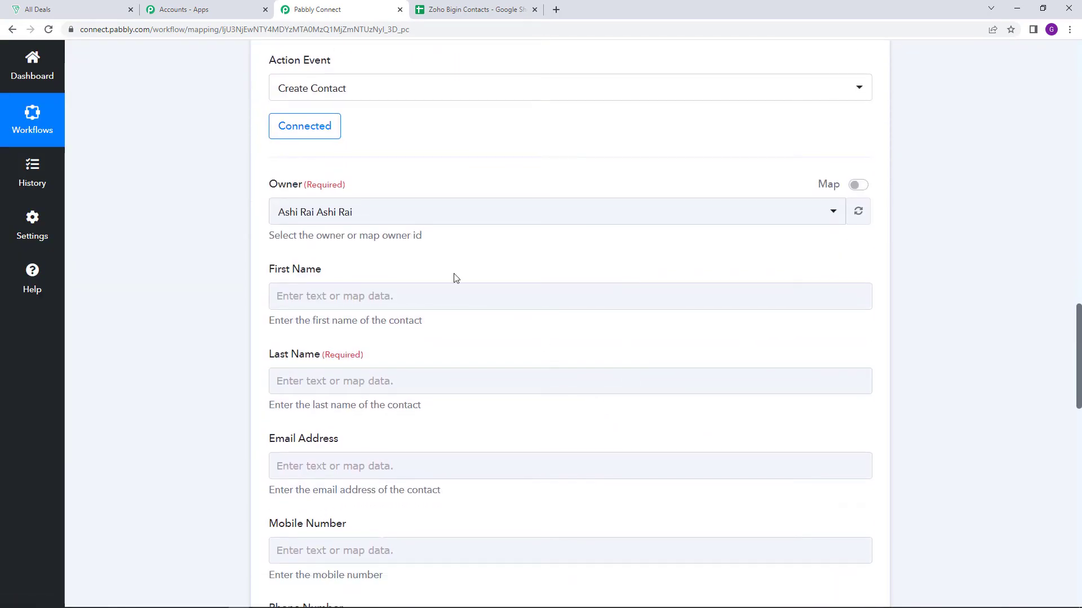
left_click(412, 213)
left_click(483, 178)
scroll(556, 273, "down", 3)
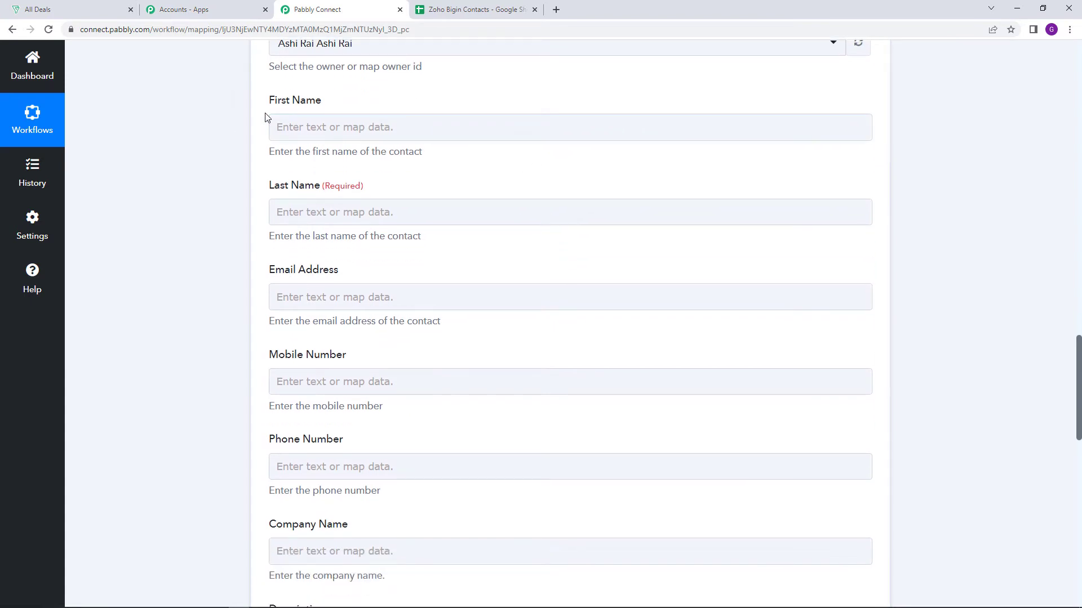
left_click(440, 293)
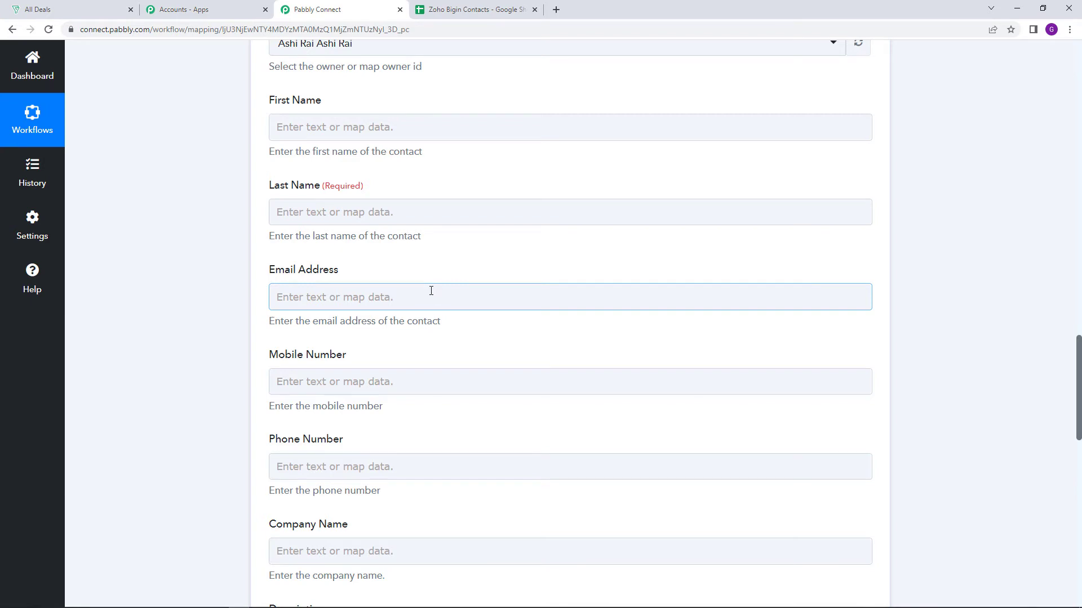
Examine the Google Sheets trigger's received response data for the contact details, then return to the Create Contact fields
scroll(431, 291, "up", 1)
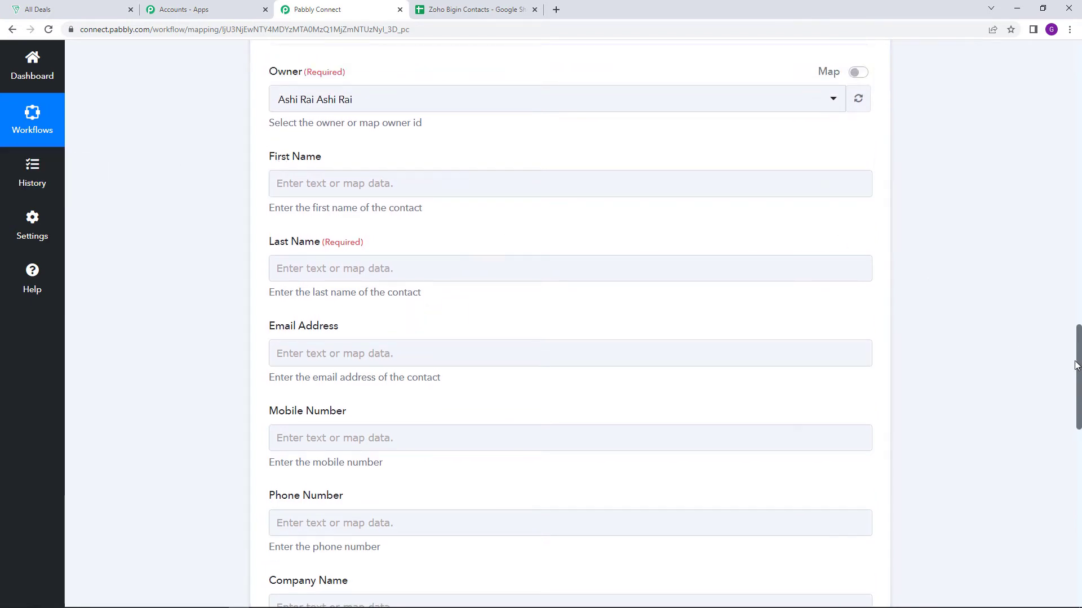
left_click_drag(1079, 363, 1076, 168)
scroll(510, 425, "up", 2)
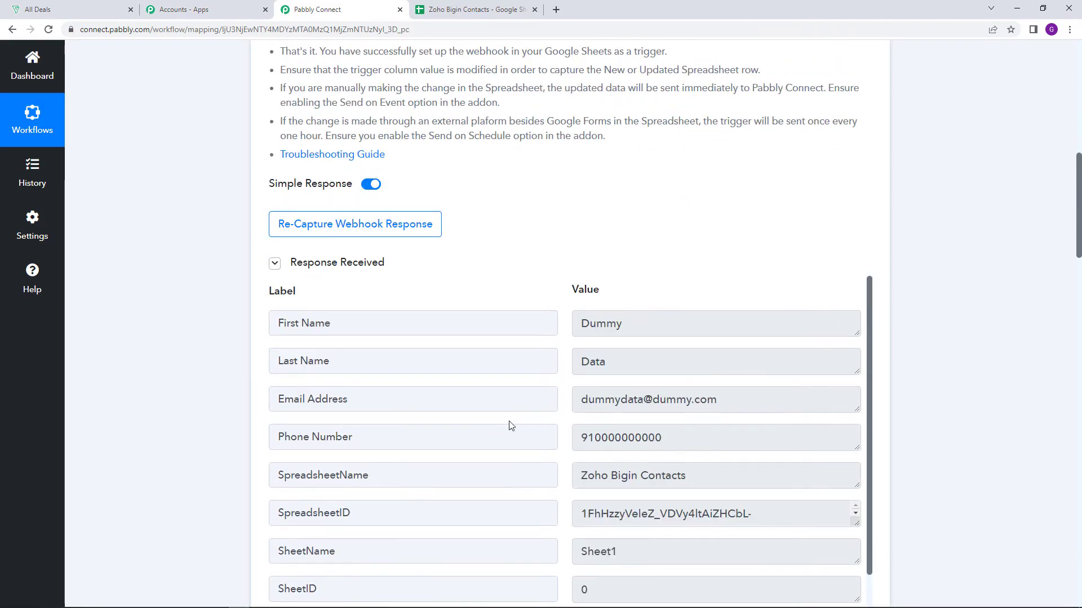
left_click_drag(582, 328, 640, 323)
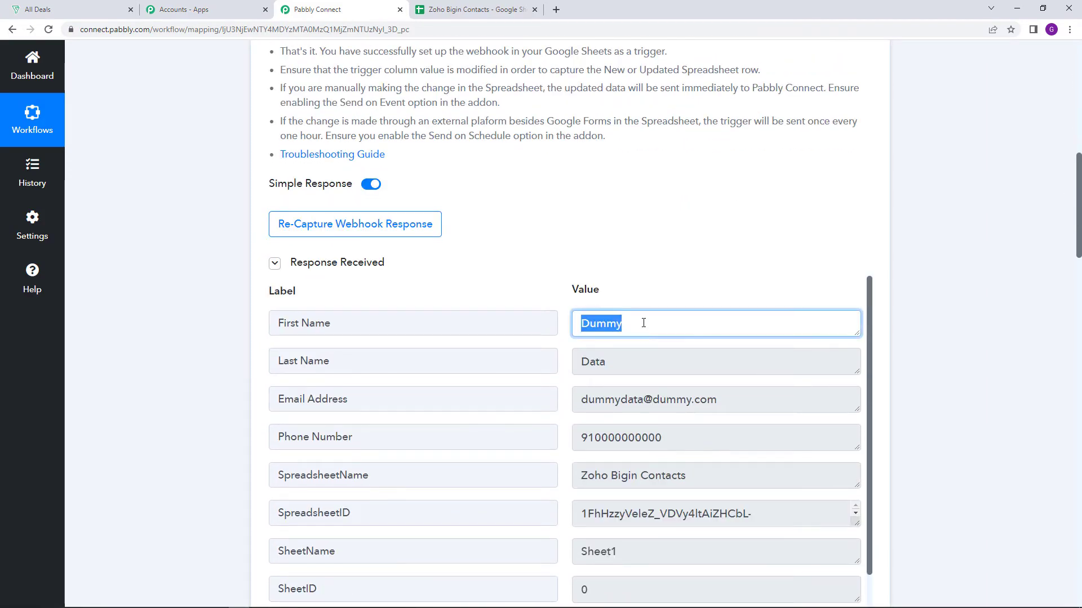
left_click(649, 284)
scroll(629, 308, "down", 1)
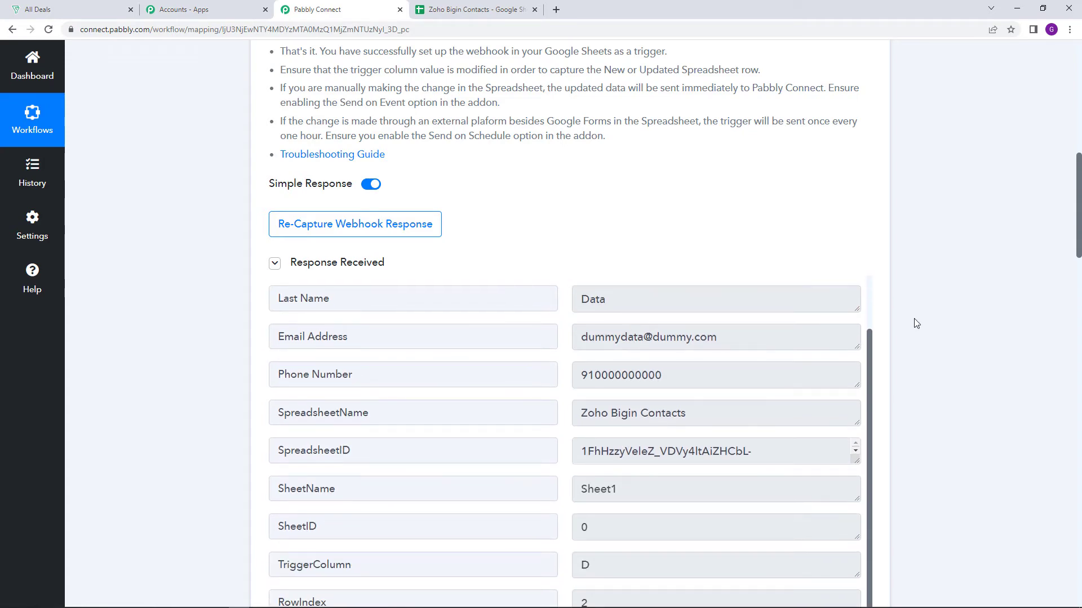
scroll(912, 321, "down", 15)
scroll(462, 357, "down", 1)
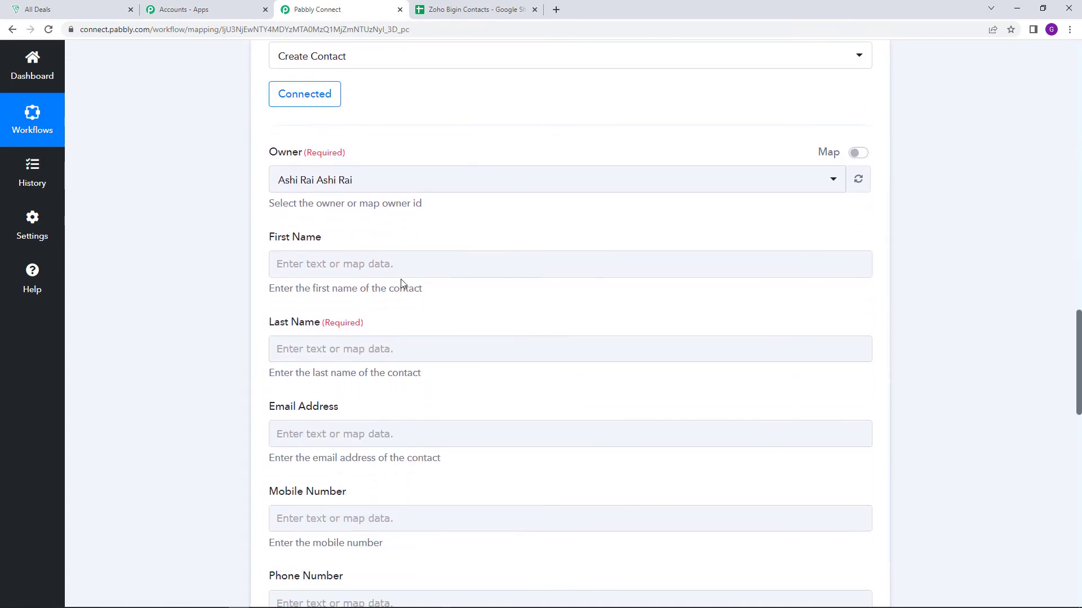
Enter Dummy as plain text in the First Name field of the Create Contact action
left_click(398, 268)
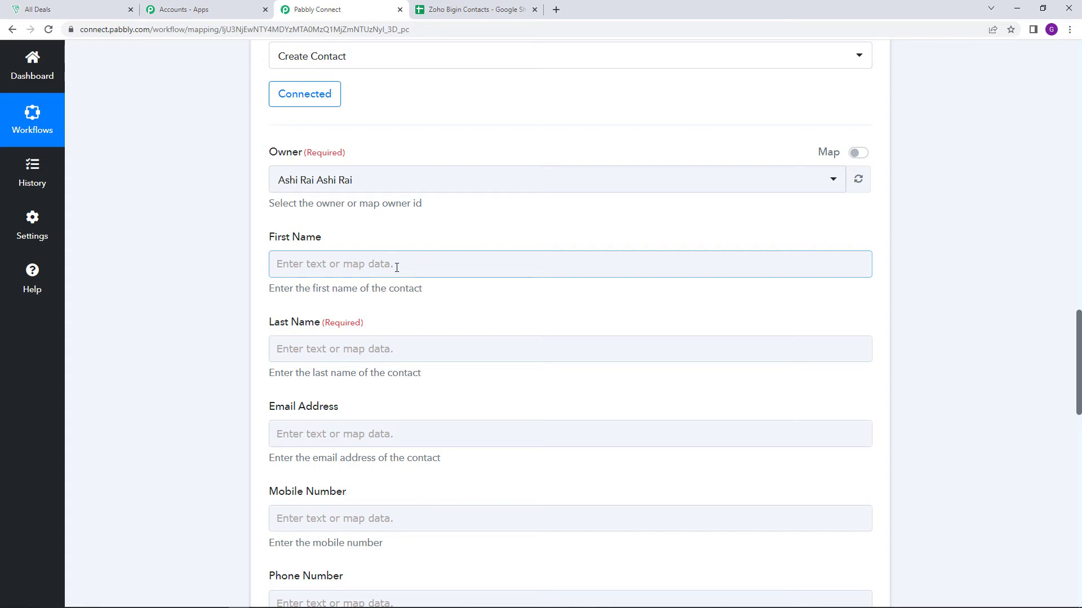
left_click(415, 268)
type("D")
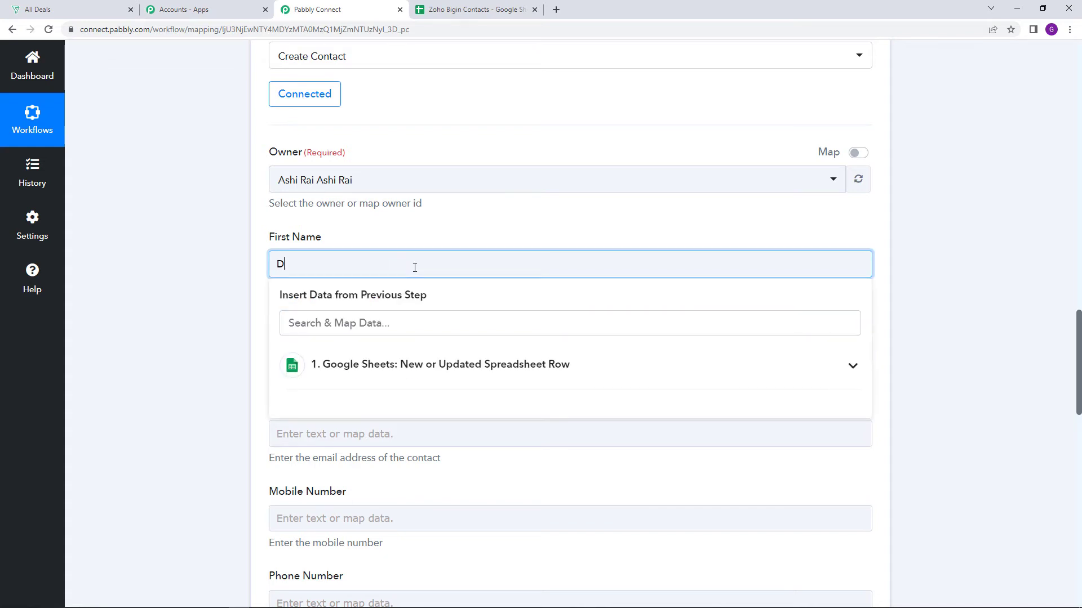
type("uumy")
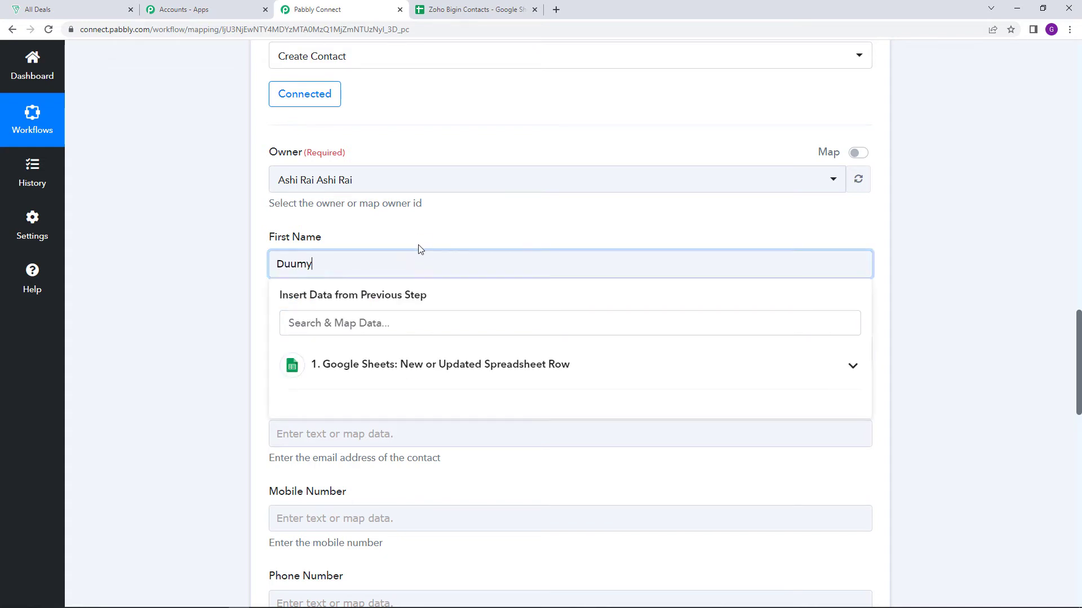
left_click(419, 242)
left_click(298, 266)
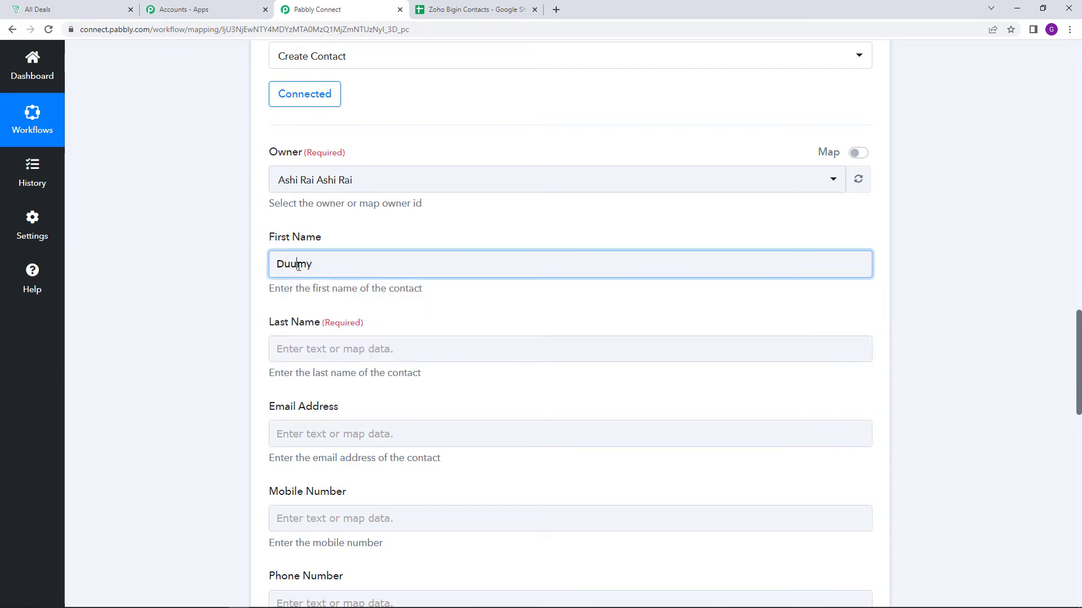
key("BackSpace")
type("m")
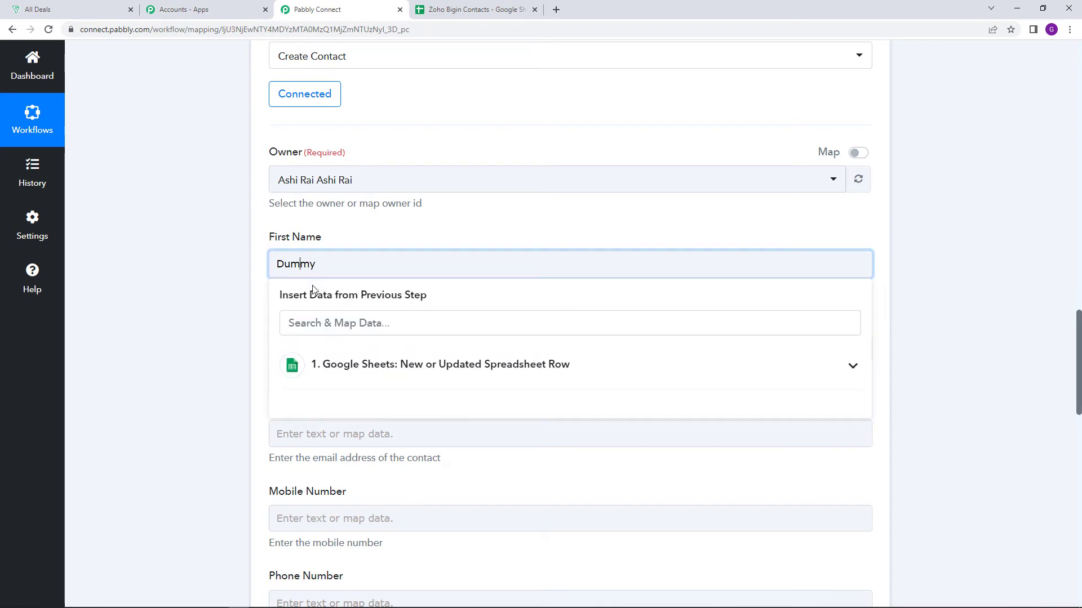
left_click(394, 243)
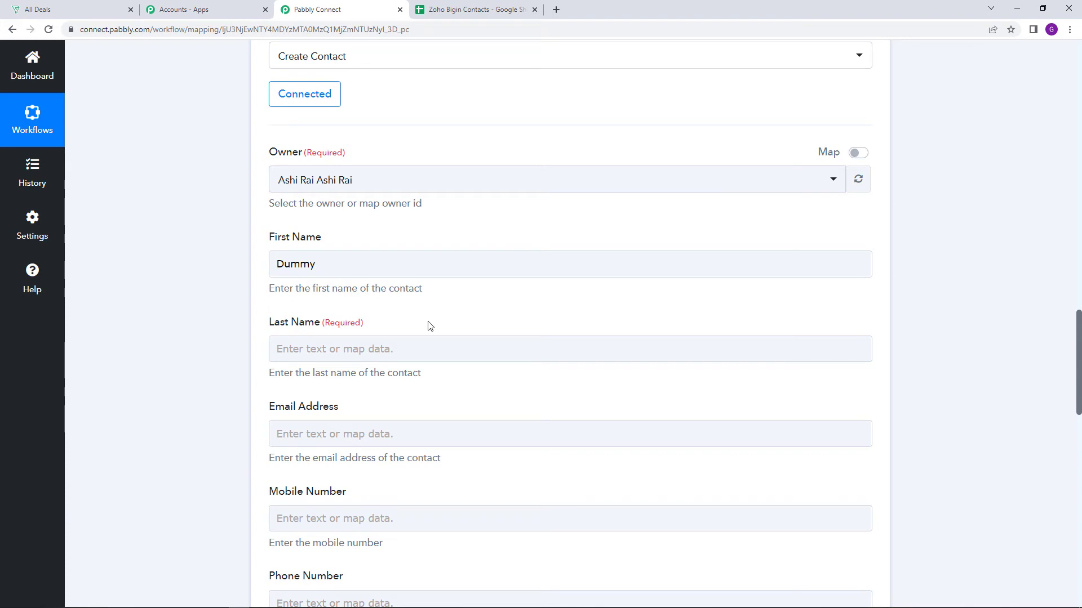
Clear the plain text from the First Name field
left_click(275, 256)
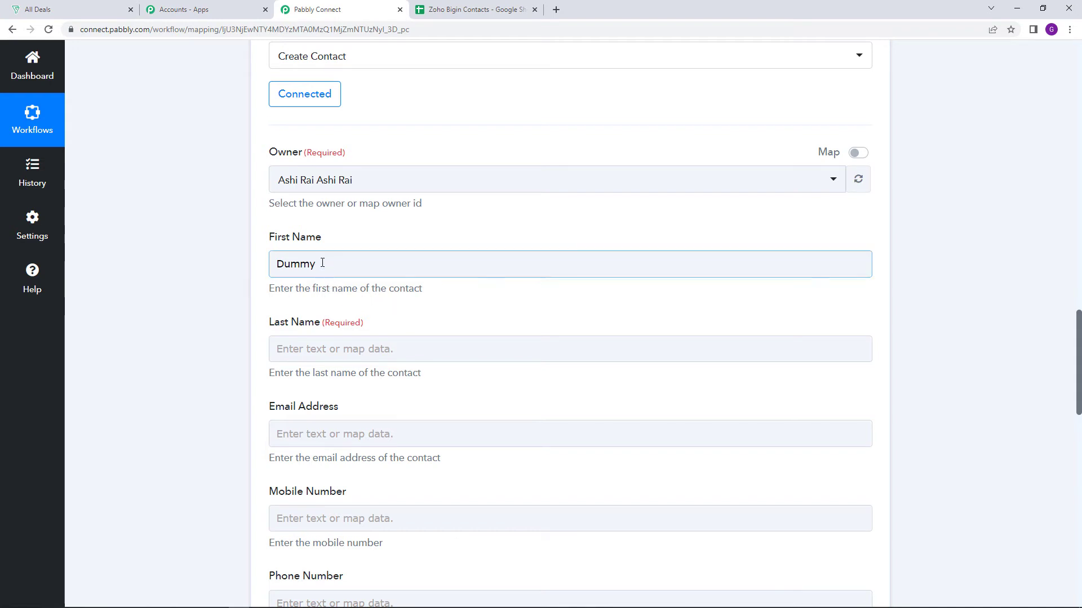
left_click_drag(322, 263, 259, 267)
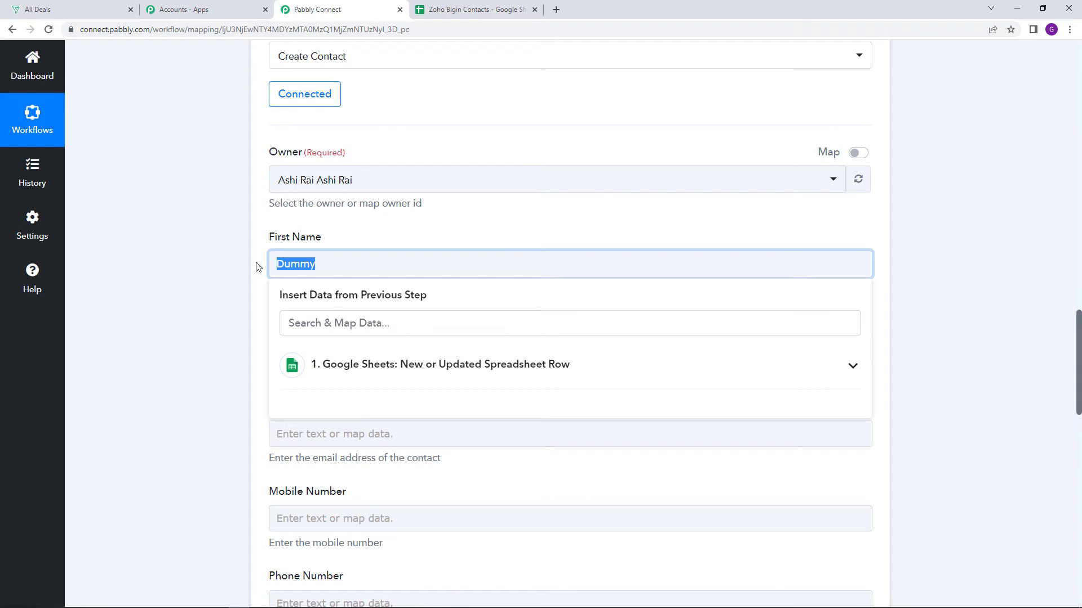
key("BackSpace")
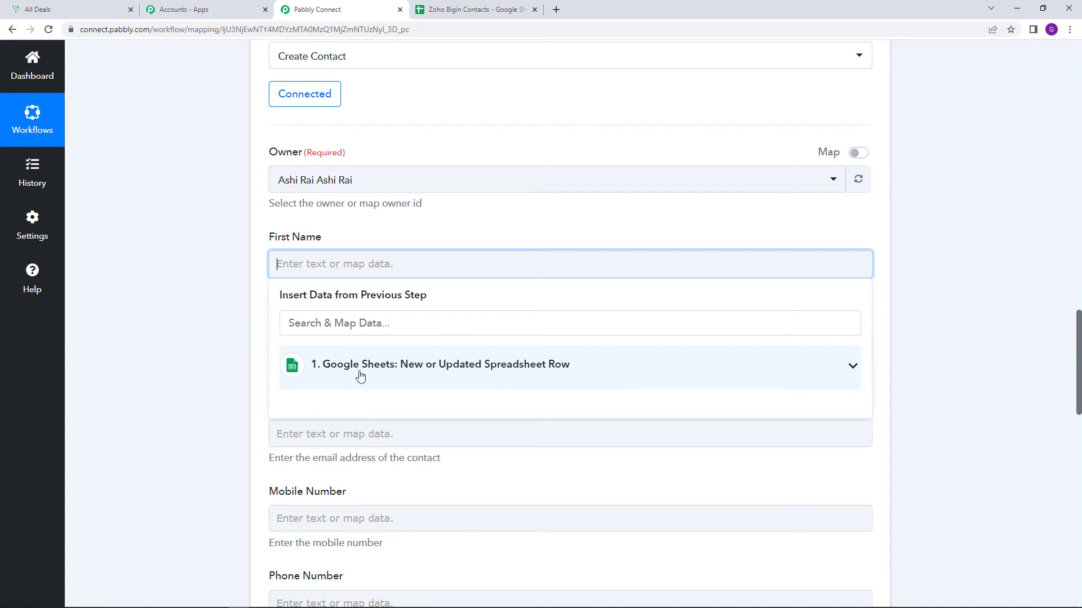
Map the contact's First Name field to the First Name value from the Google Sheets trigger
left_click(572, 364)
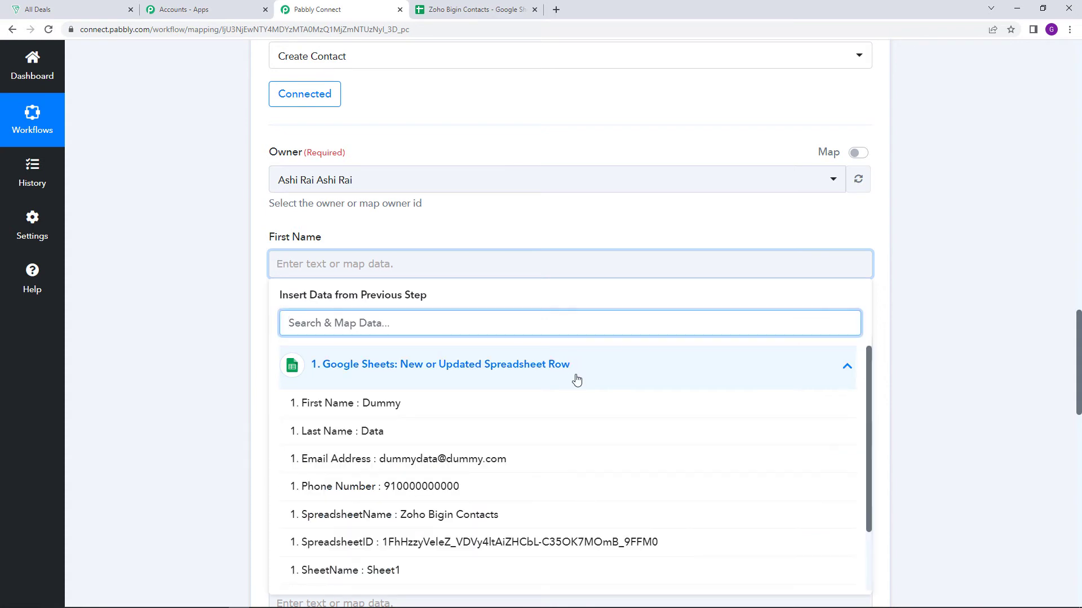
scroll(556, 389, "down", 1)
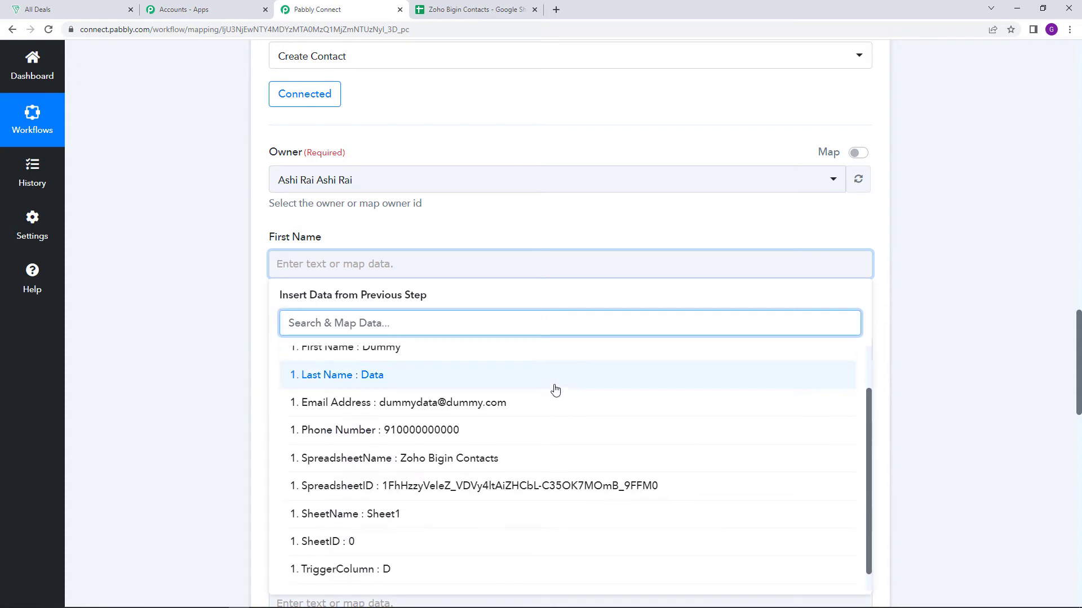
scroll(330, 428, "up", 1)
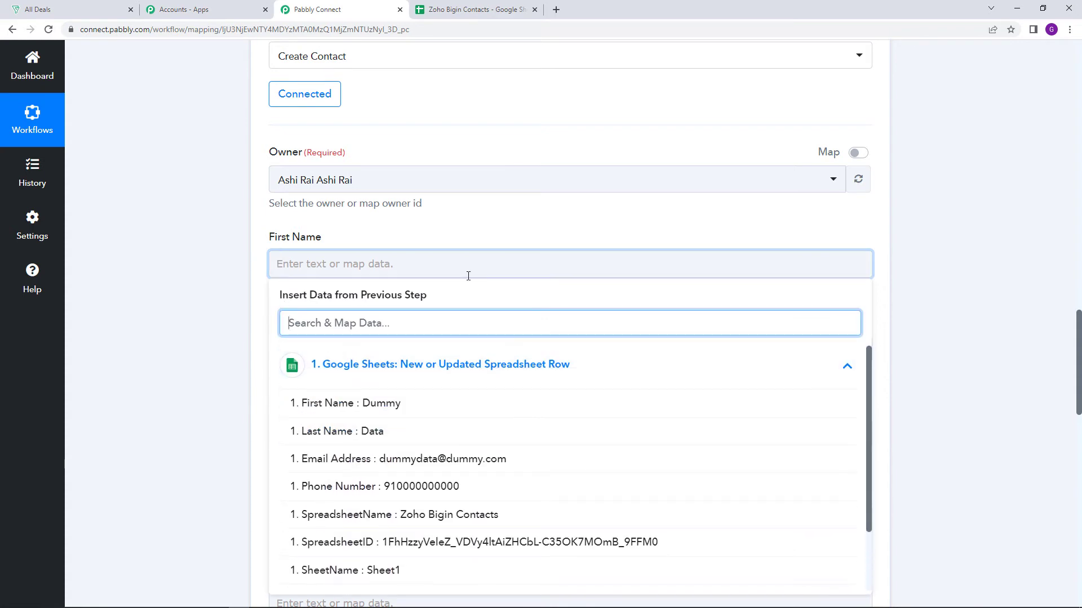
left_click(386, 403)
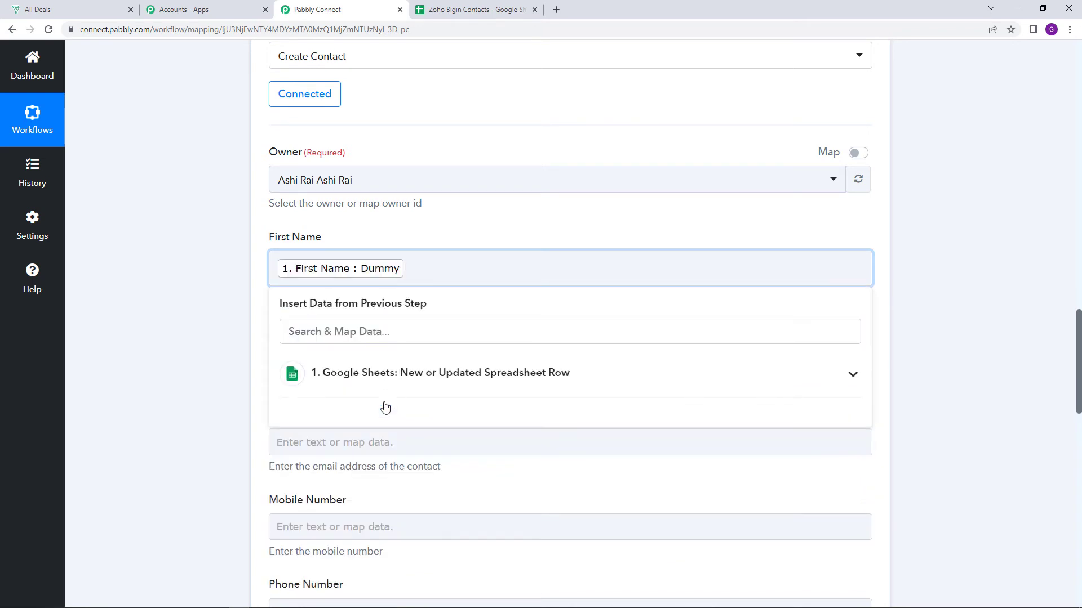
left_click(406, 226)
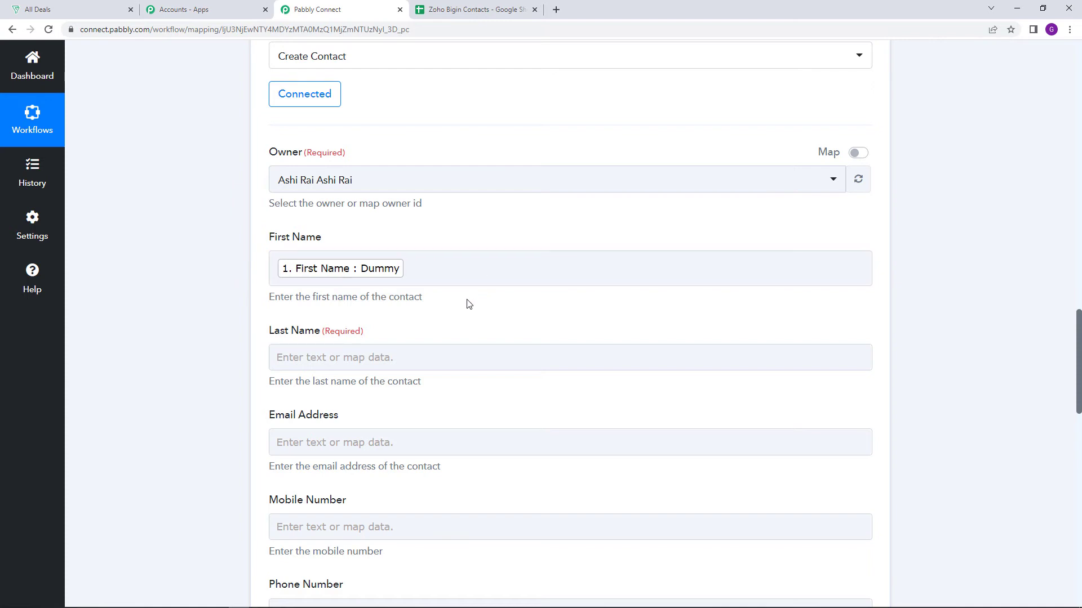
Map the required Last Name field to the Last Name value from the Google Sheets trigger
scroll(448, 318, "down", 1)
scroll(394, 248, "down", 1)
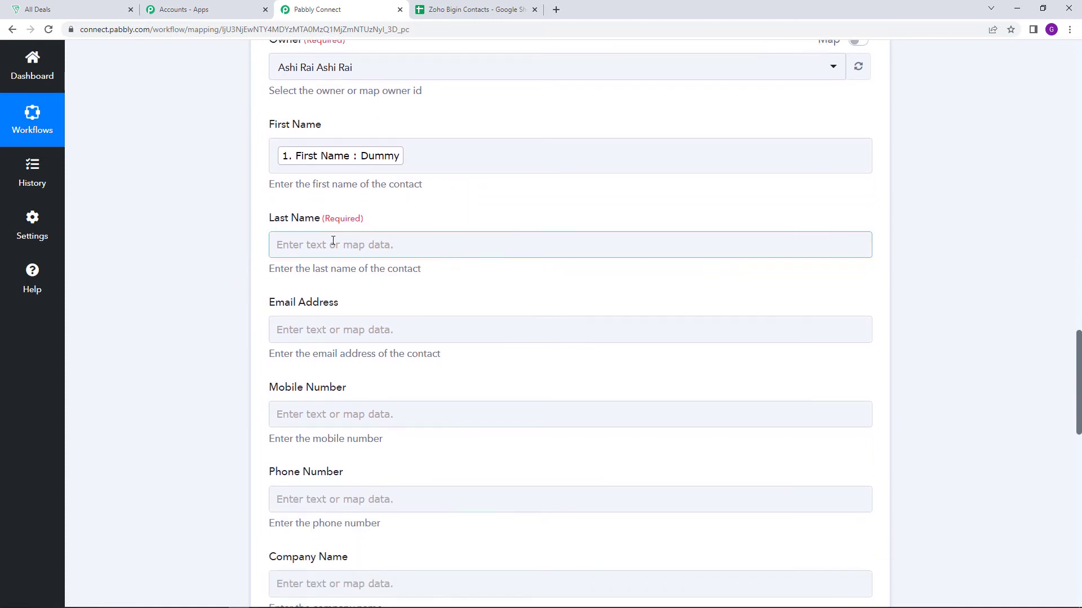
left_click_drag(271, 220, 339, 228)
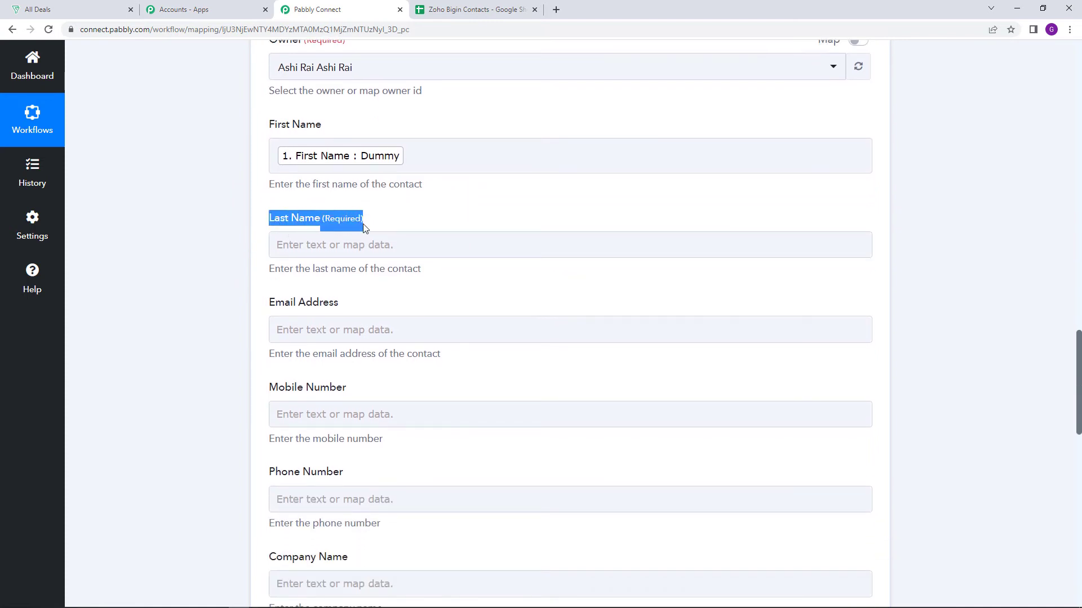
left_click(364, 223)
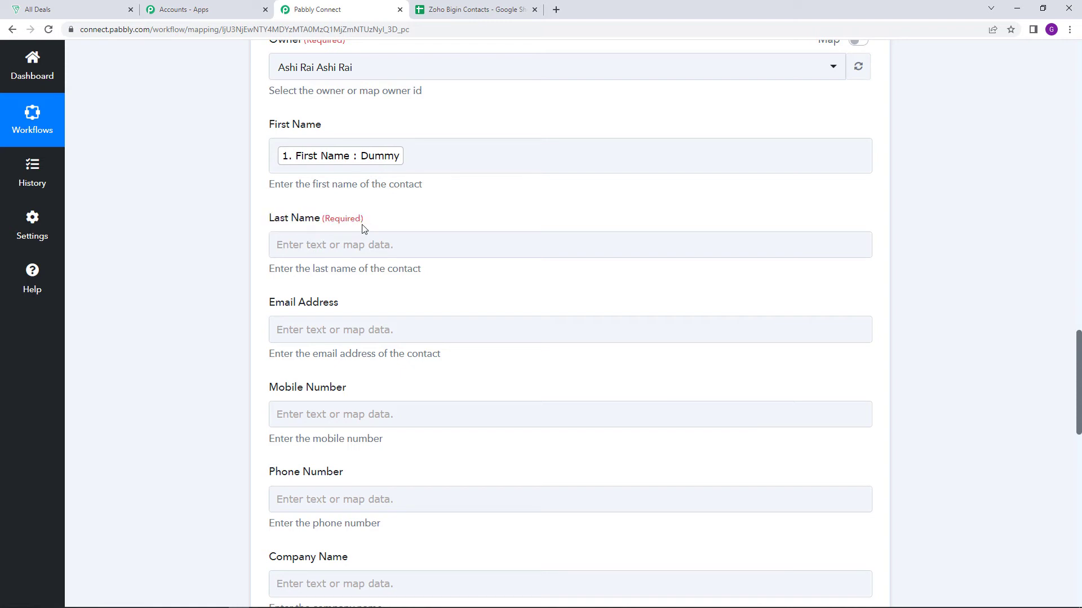
left_click(393, 255)
left_click(388, 242)
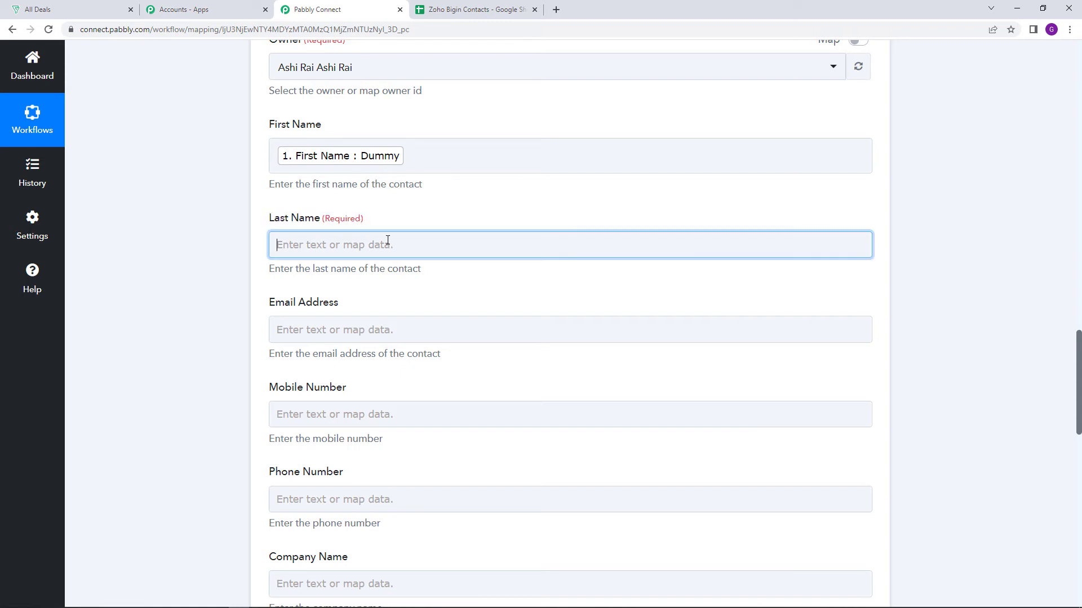
left_click(458, 345)
scroll(462, 350, "down", 1)
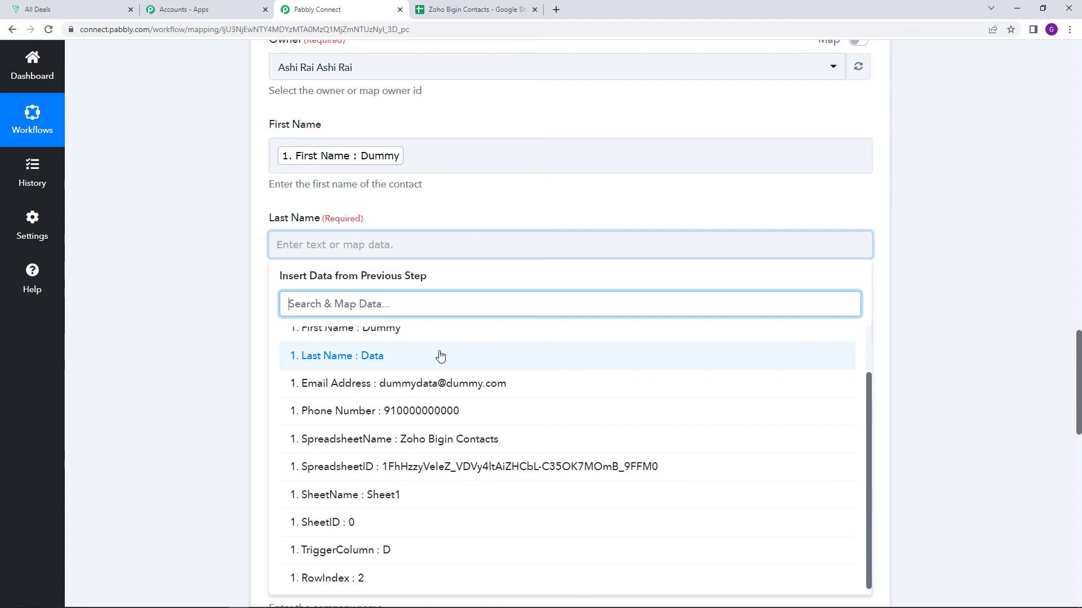
left_click(440, 355)
Map the contact's Email Address field to the Email Address value from the Google Sheets trigger
scroll(475, 244, "down", 2)
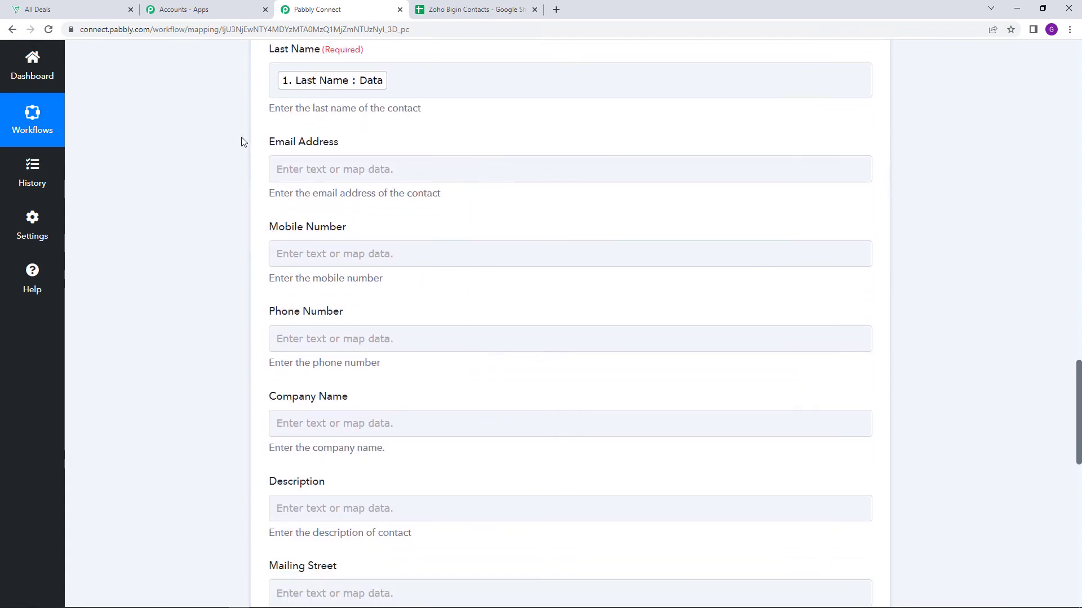
left_click(354, 167)
left_click(441, 275)
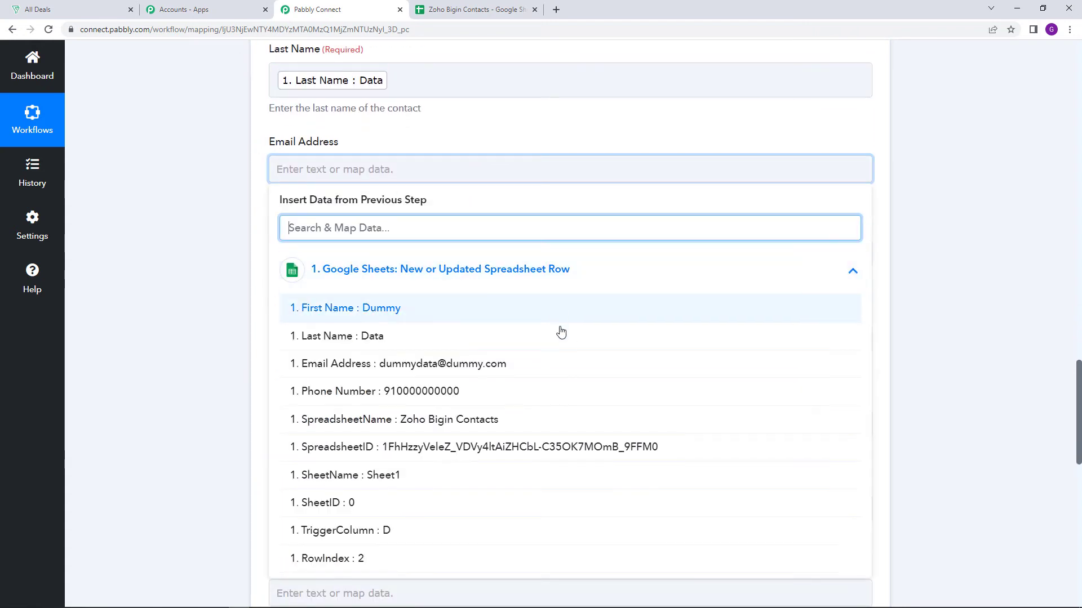
left_click(501, 363)
Map the contact's Phone Number field to the Phone Number value from the Google Sheets trigger
scroll(471, 201, "down", 2)
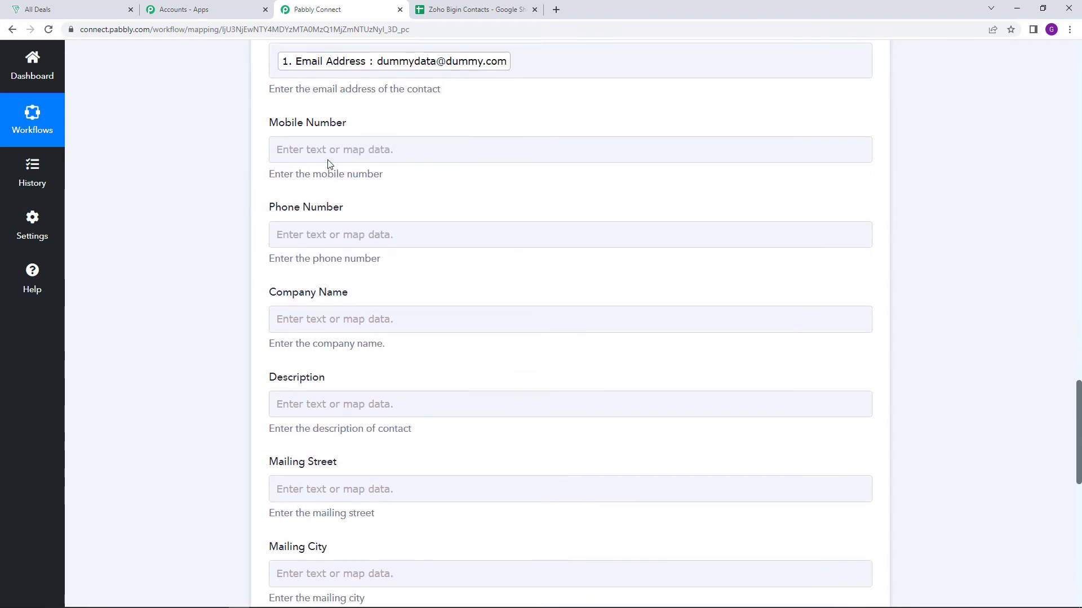
left_click(311, 153)
left_click(310, 245)
left_click(354, 240)
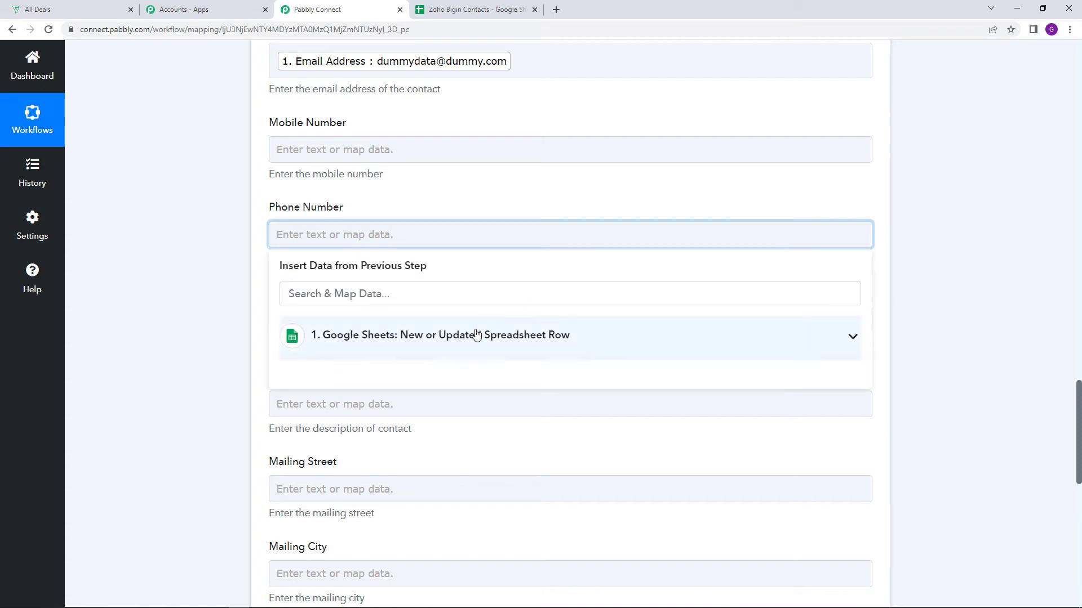
left_click(550, 335)
left_click(453, 471)
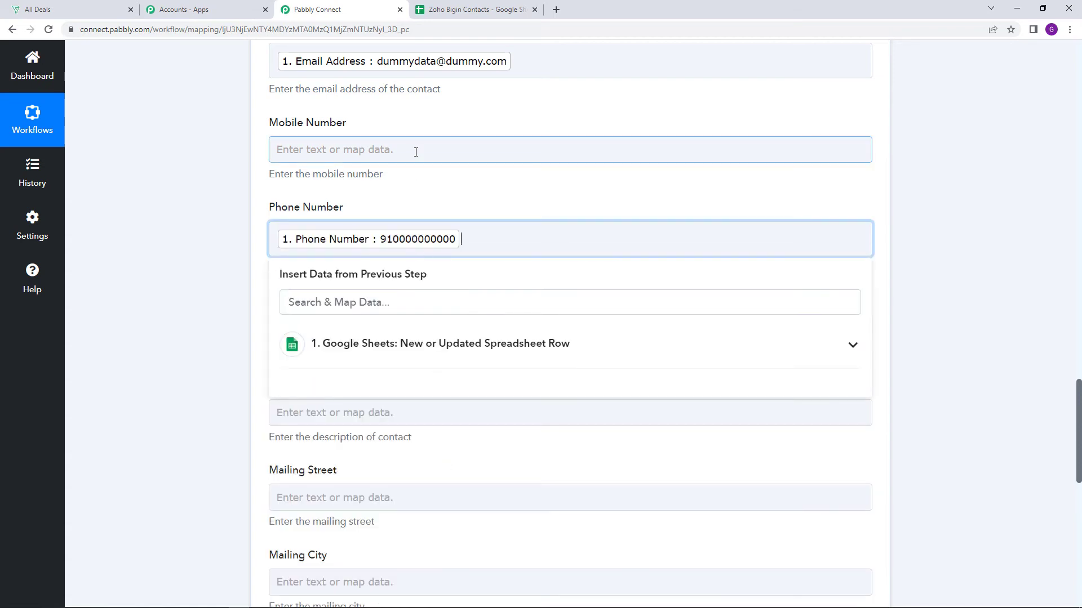
left_click(416, 150)
left_click(453, 124)
Review the mapped contact fields and the remaining company, description and mailing address fields of the Create Contact action
scroll(473, 194, "down", 3)
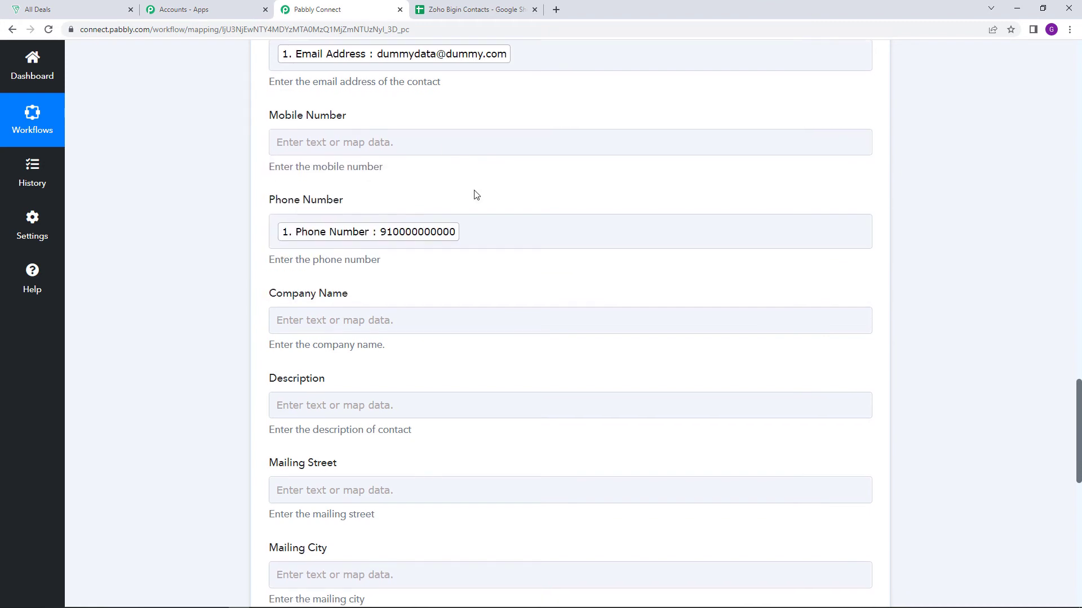
left_click(469, 210)
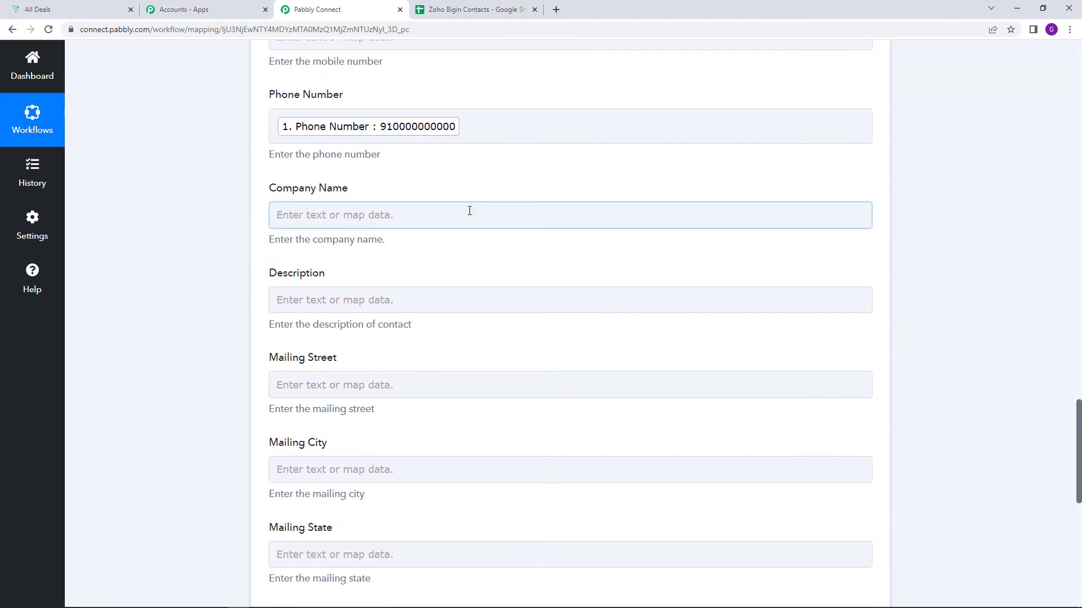
scroll(471, 231, "up", 3)
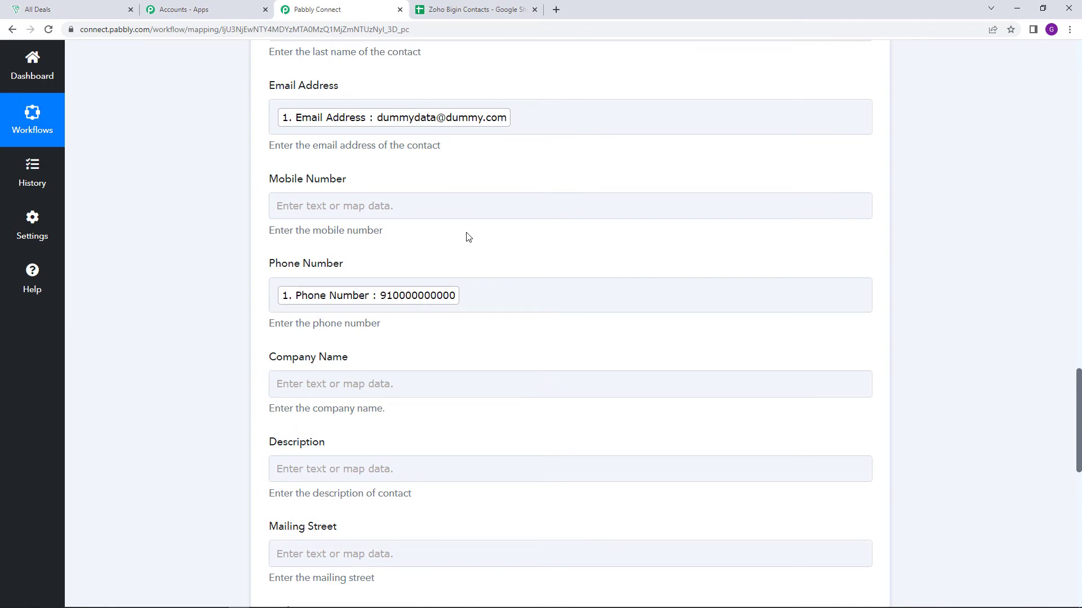
scroll(467, 236, "down", 3)
scroll(258, 225, "down", 1)
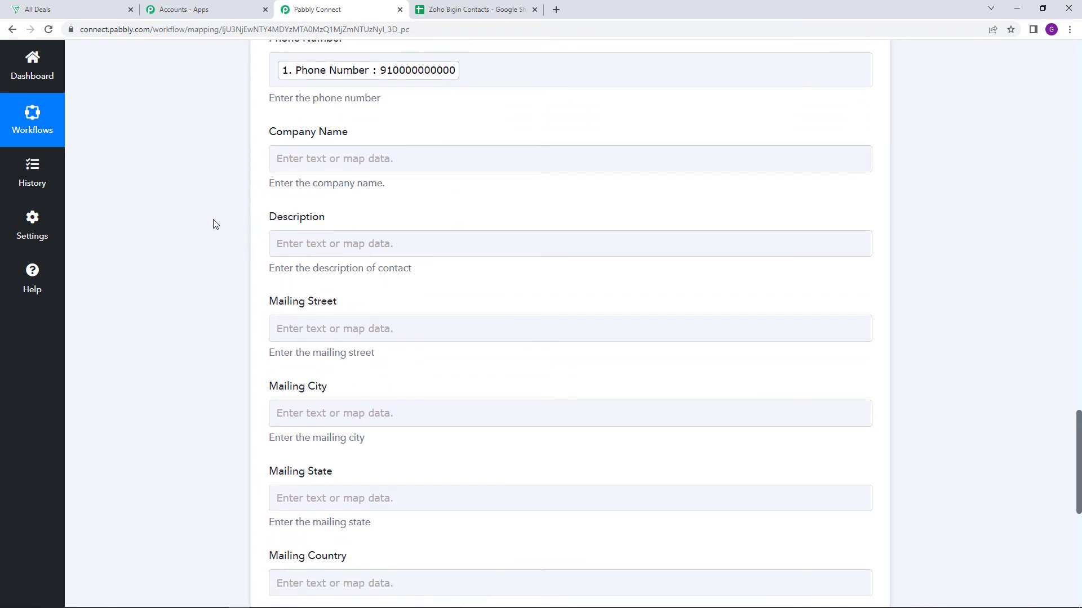
scroll(214, 225, "down", 2)
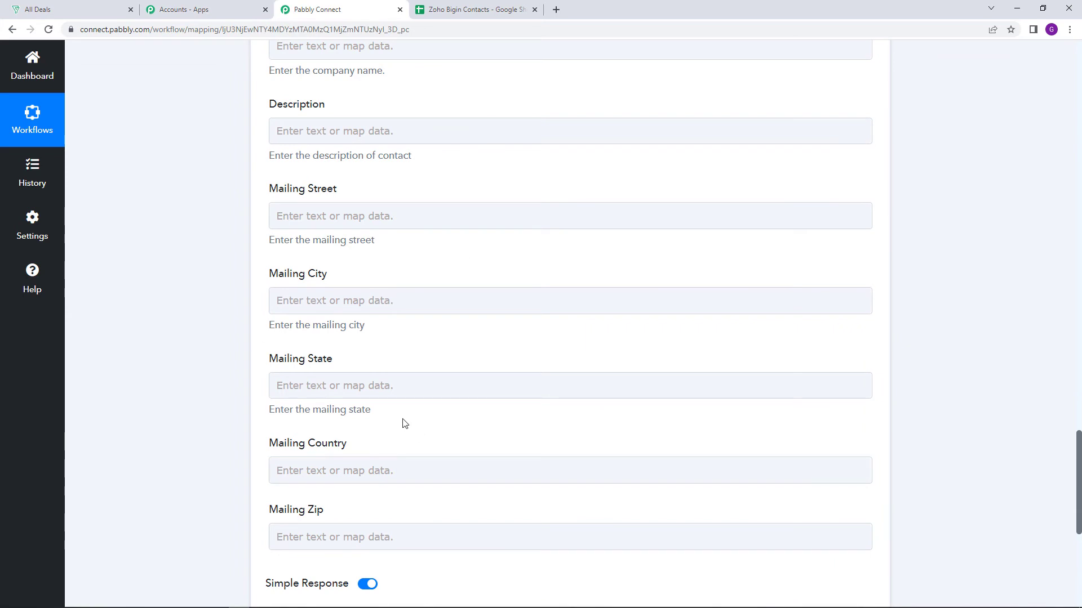
scroll(485, 404, "down", 3)
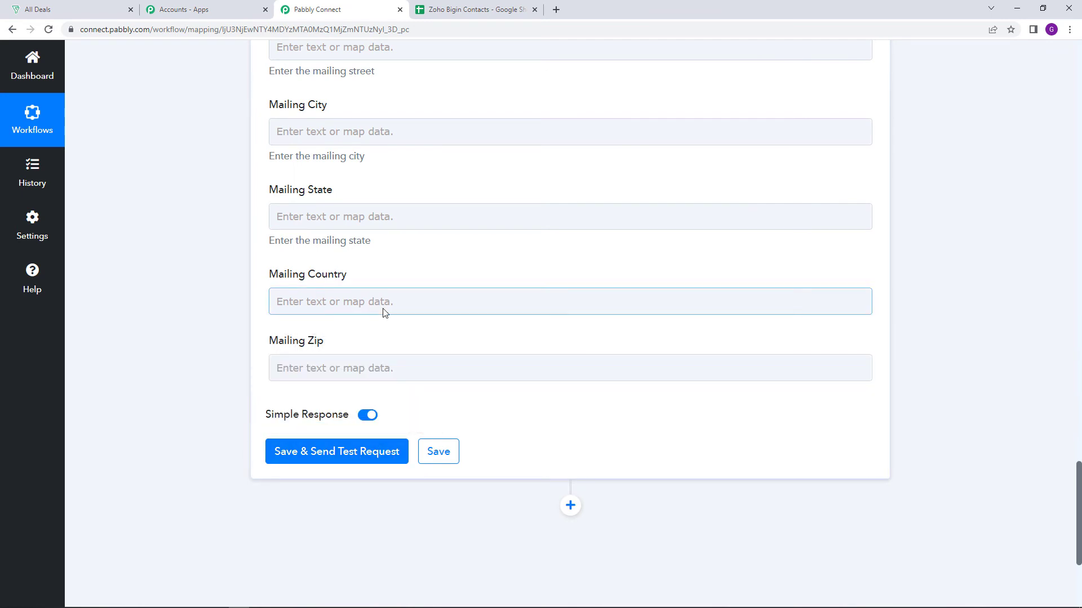
scroll(383, 312, "up", 15)
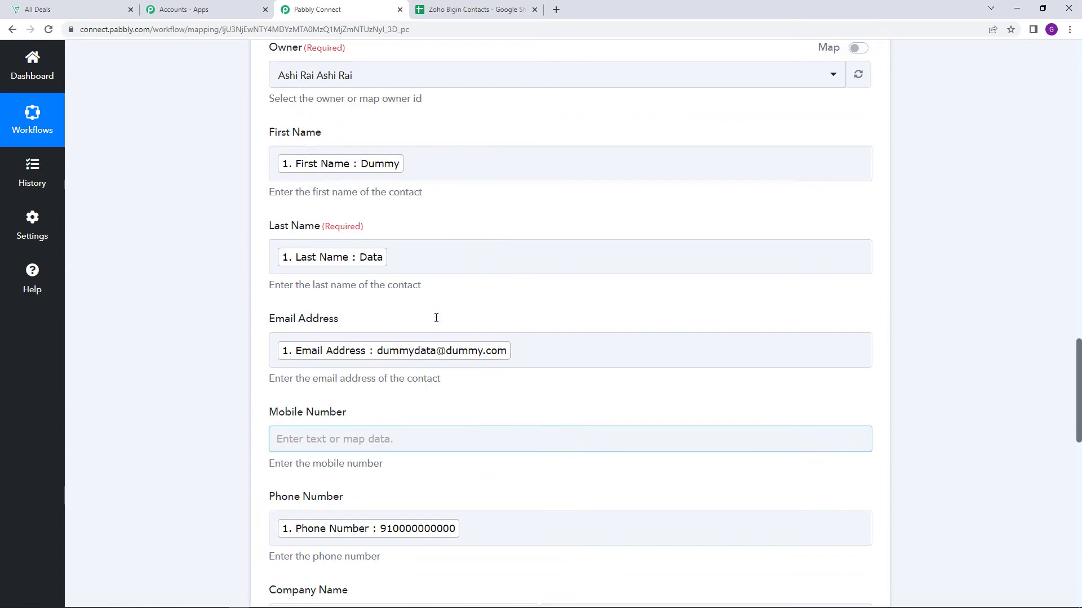
scroll(375, 446, "down", 4)
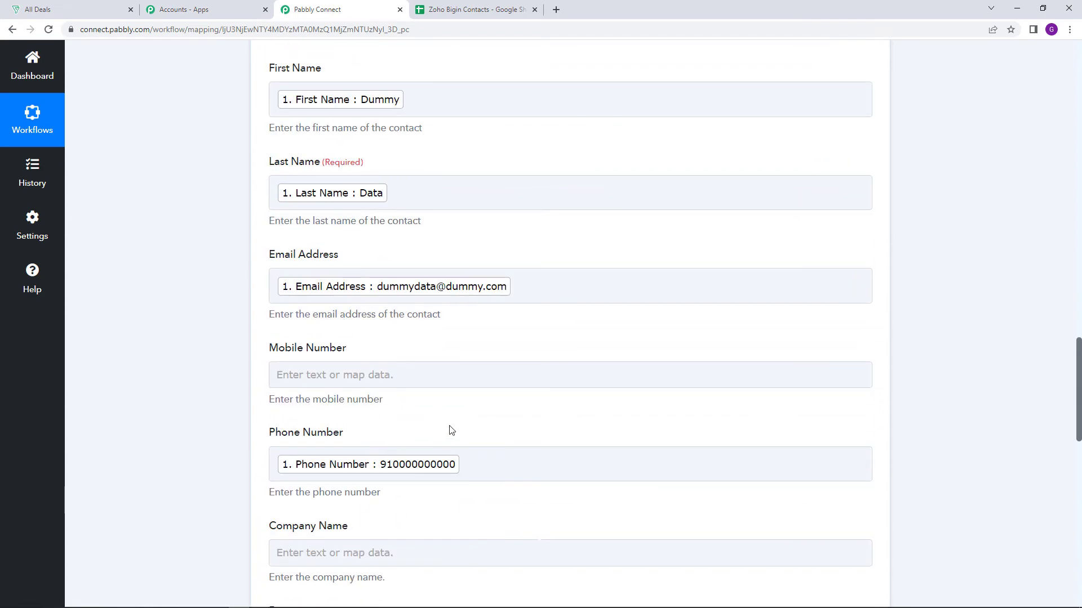
Switch to Zoho Bigin and check the All Contacts list for existing records
left_click(39, 7)
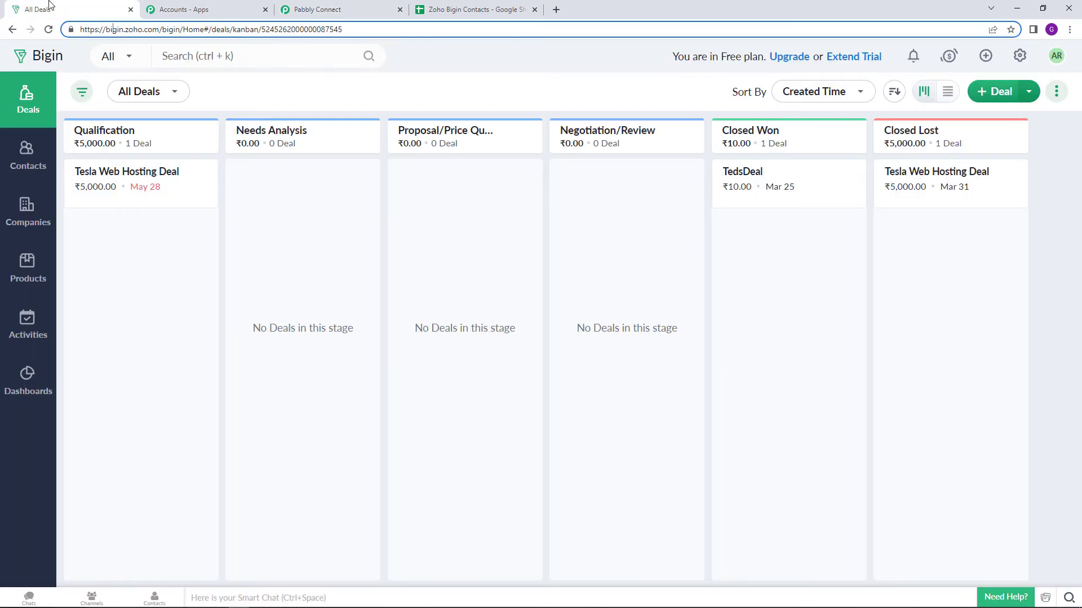
left_click(32, 162)
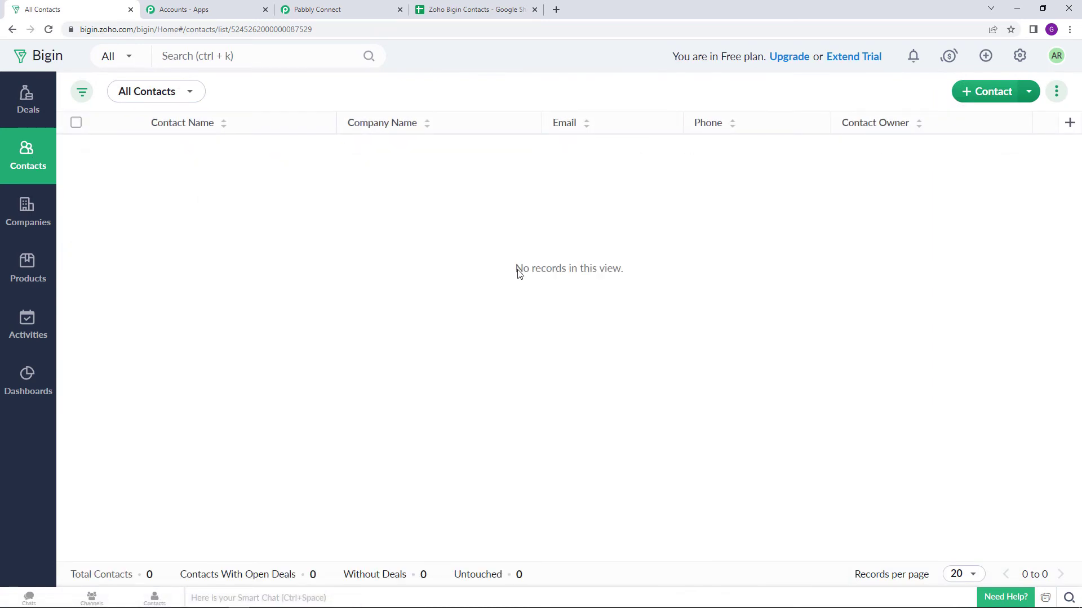
left_click_drag(519, 273, 624, 287)
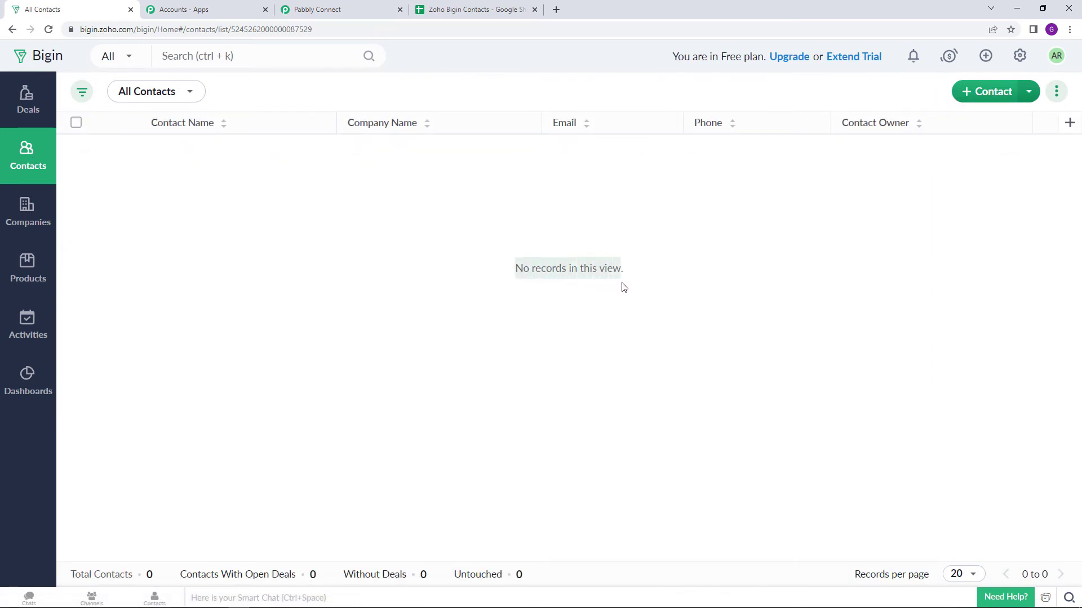
left_click(622, 303)
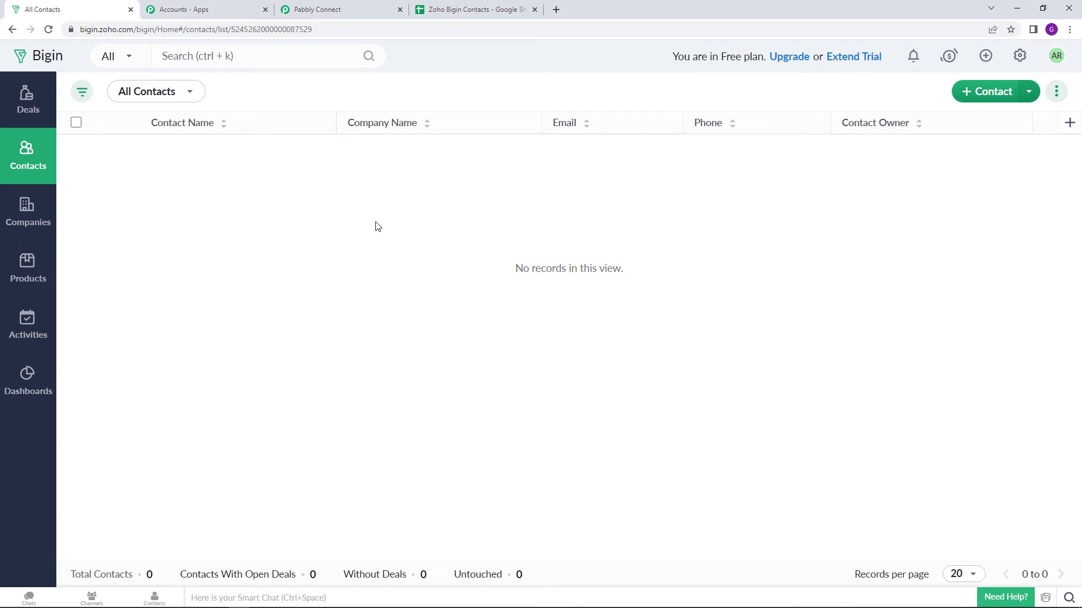
Return to Pabbly Connect, save the Create Contact action with a test request, and check the response code
left_click(331, 9)
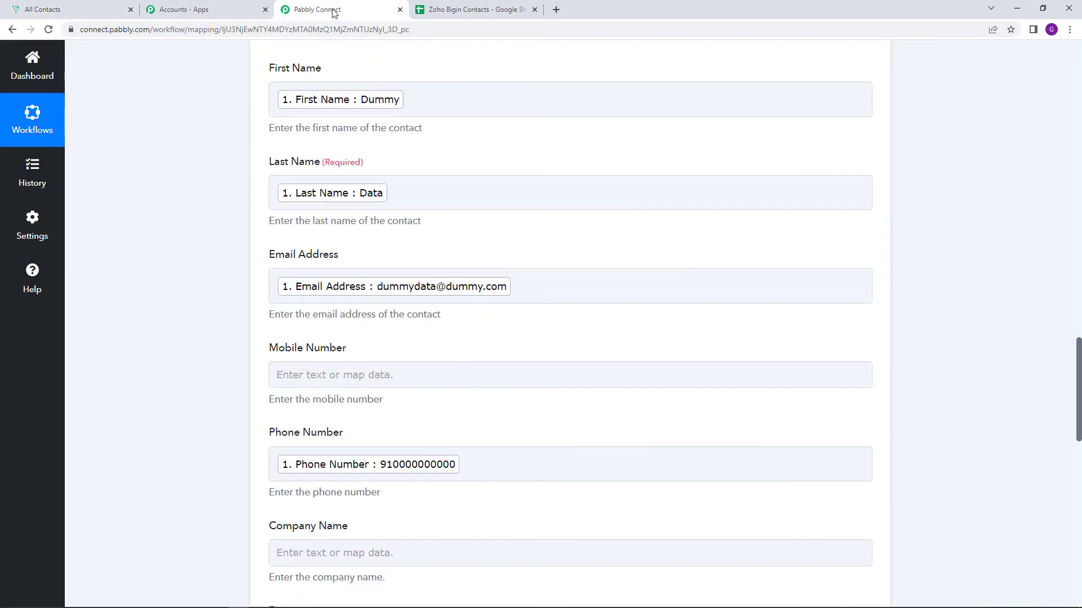
scroll(379, 434, "down", 5)
scroll(379, 433, "down", 7)
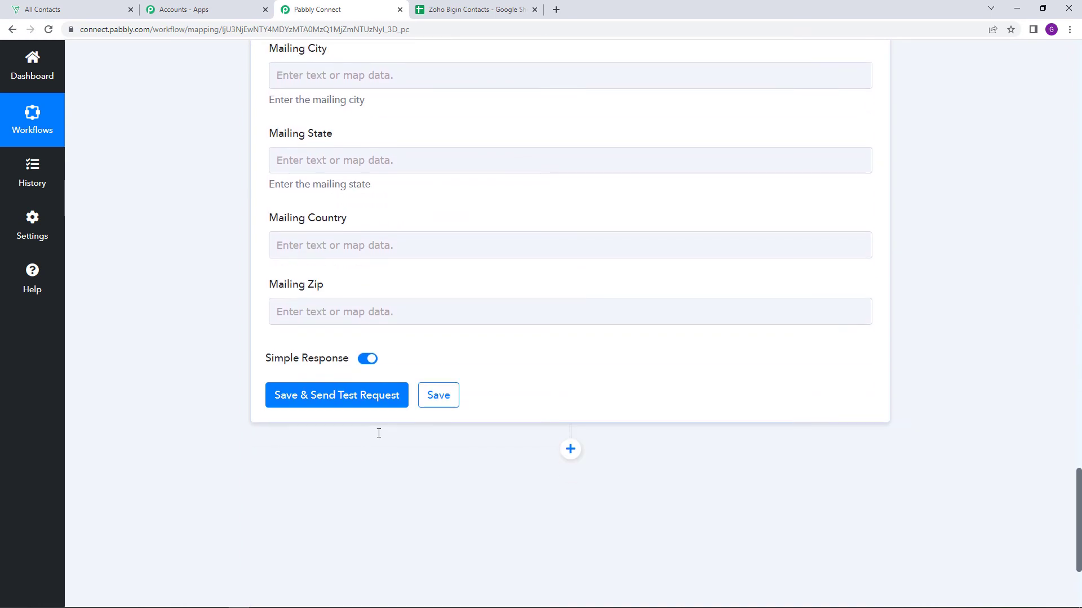
left_click(346, 411)
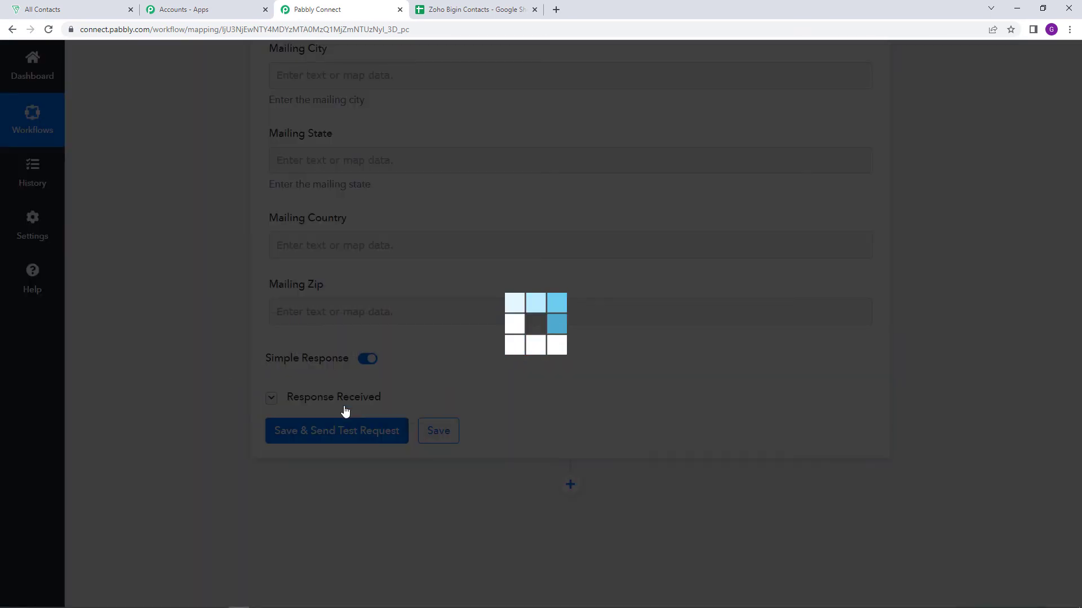
scroll(343, 411, "down", 3)
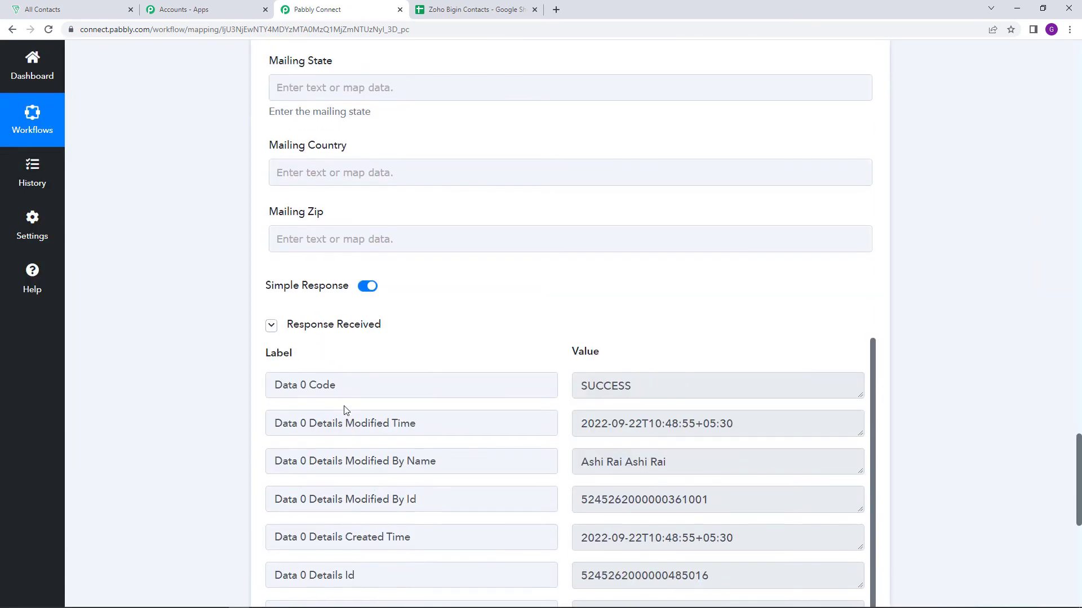
left_click_drag(583, 297, 657, 295)
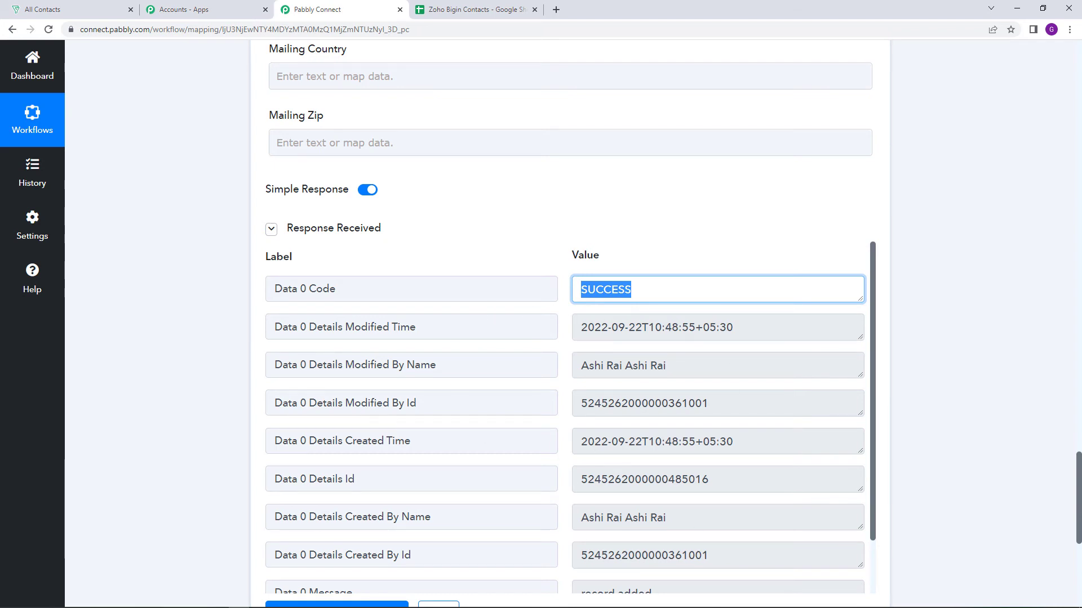
Switch to Zoho Bigin and reload the All Contacts list to check for the test contact
left_click(73, 9)
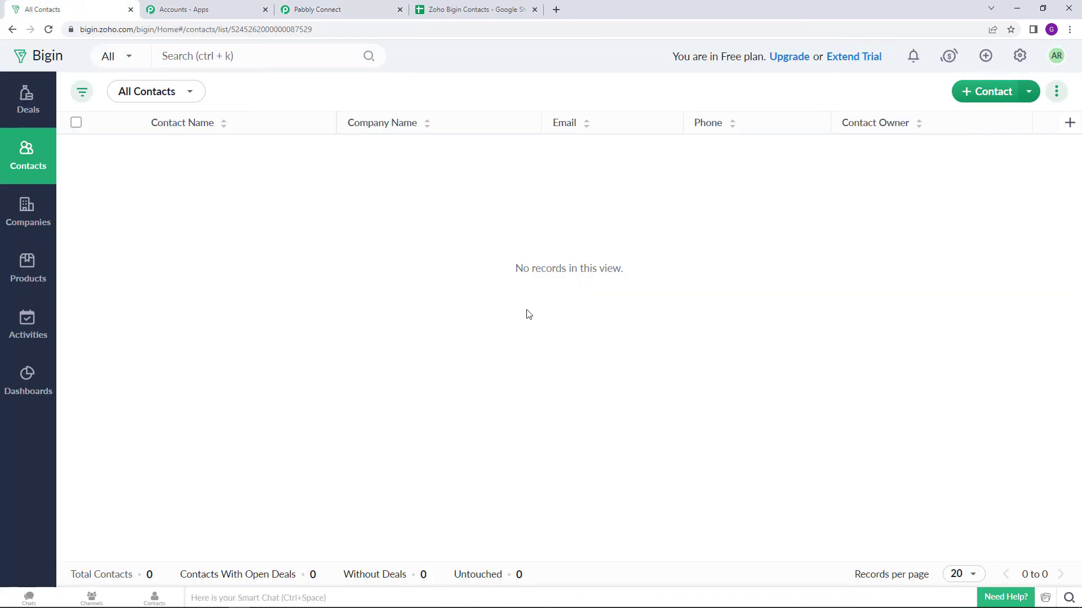
left_click(48, 30)
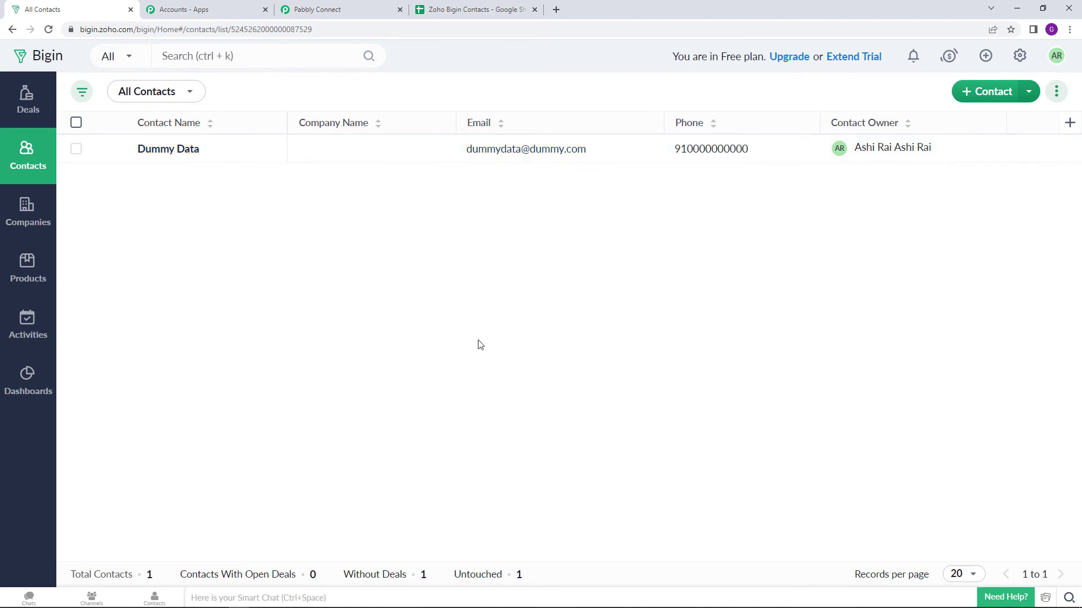
Return to Pabbly Connect and save the Create Contact action without sending another test request
left_click(352, 8)
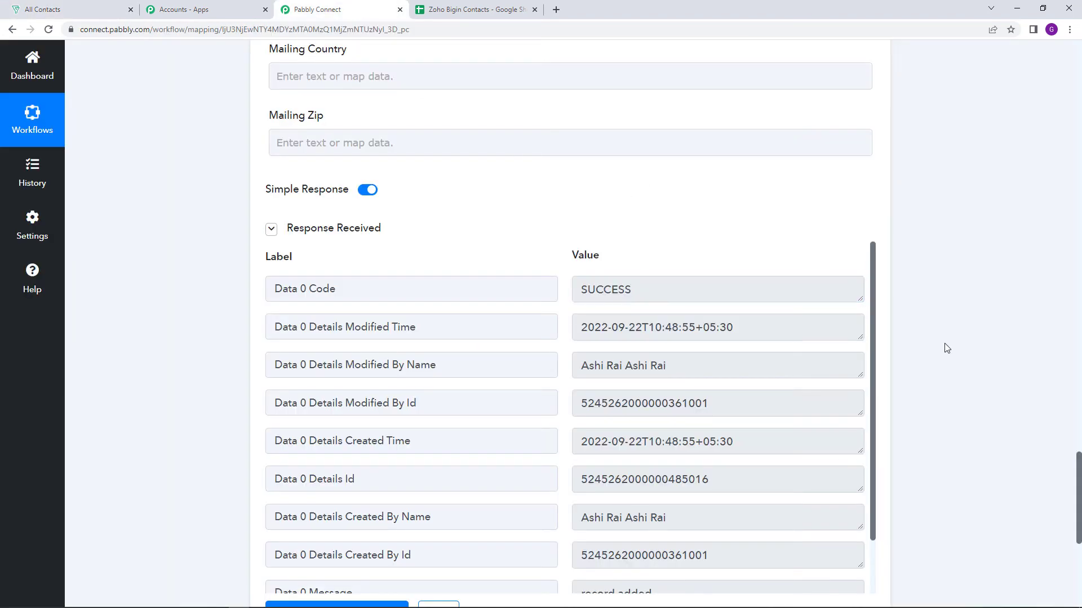
scroll(947, 368, "down", 2)
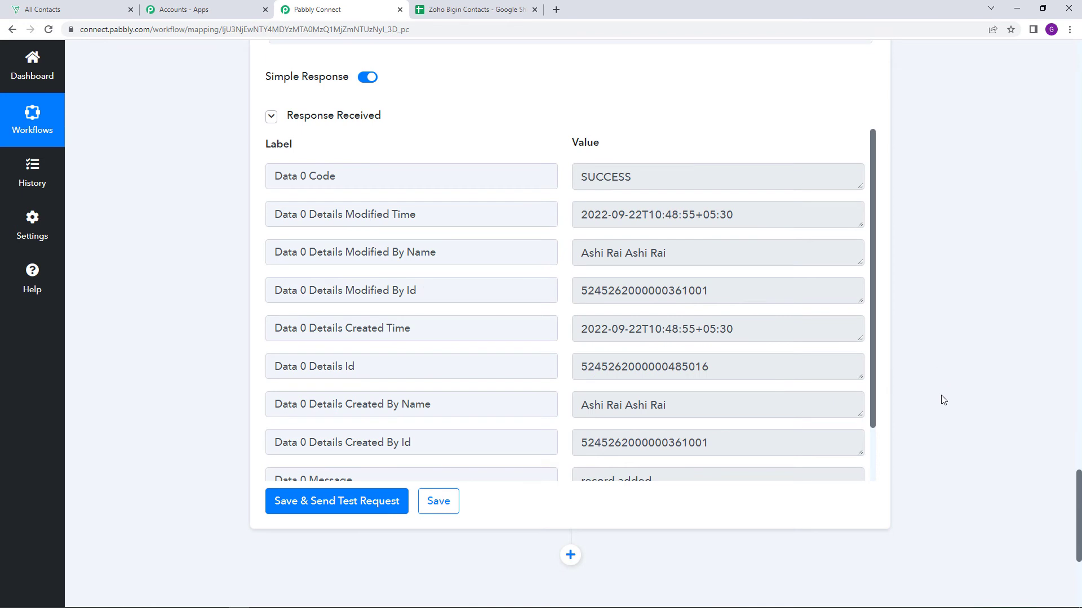
scroll(944, 402, "down", 1)
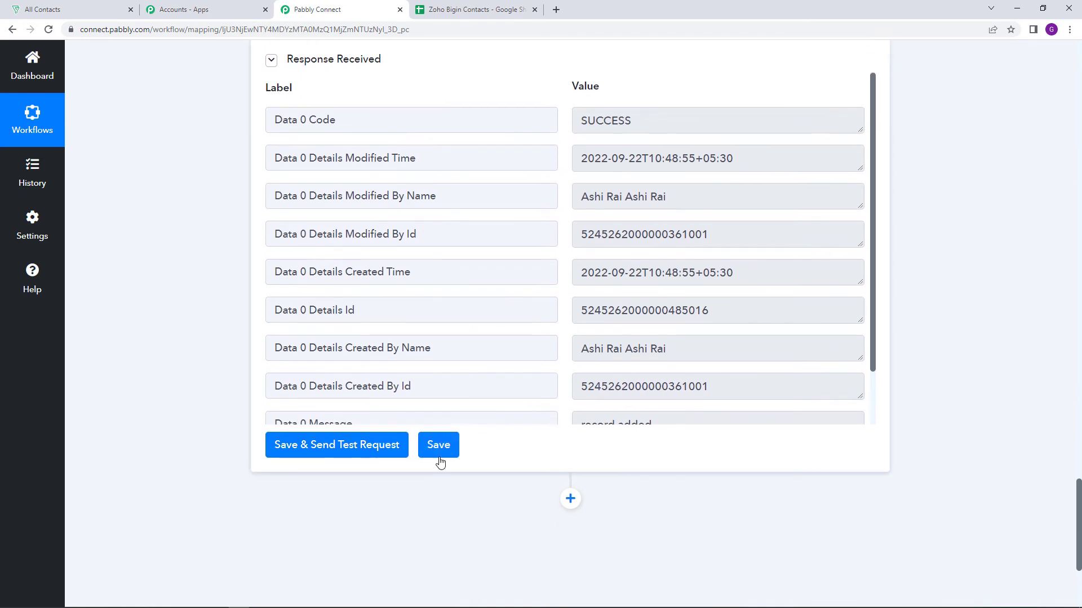
left_click(439, 458)
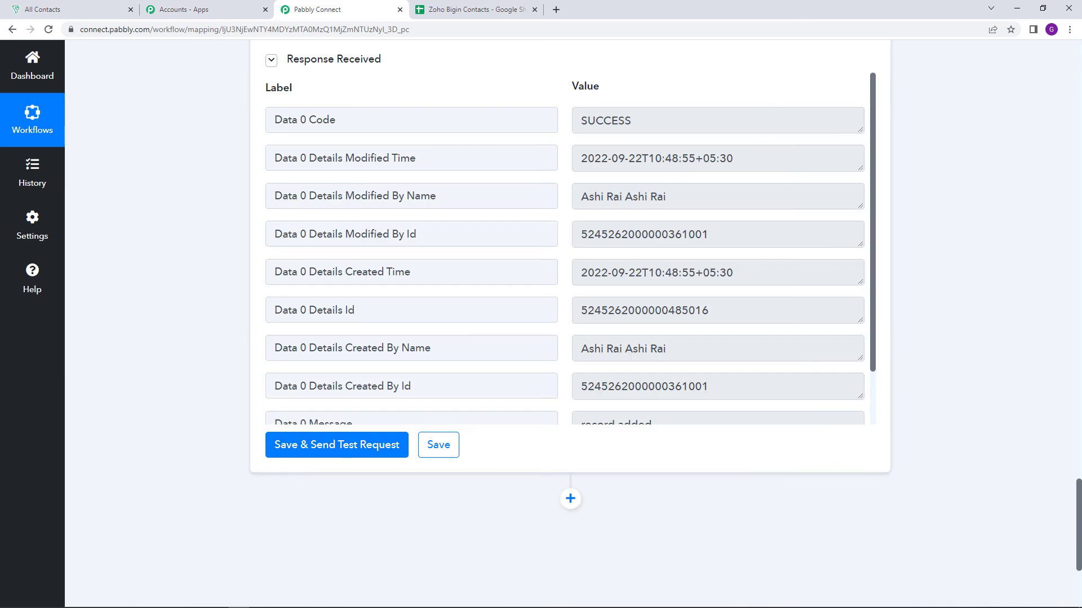
left_click_drag(1078, 524, 1079, 84)
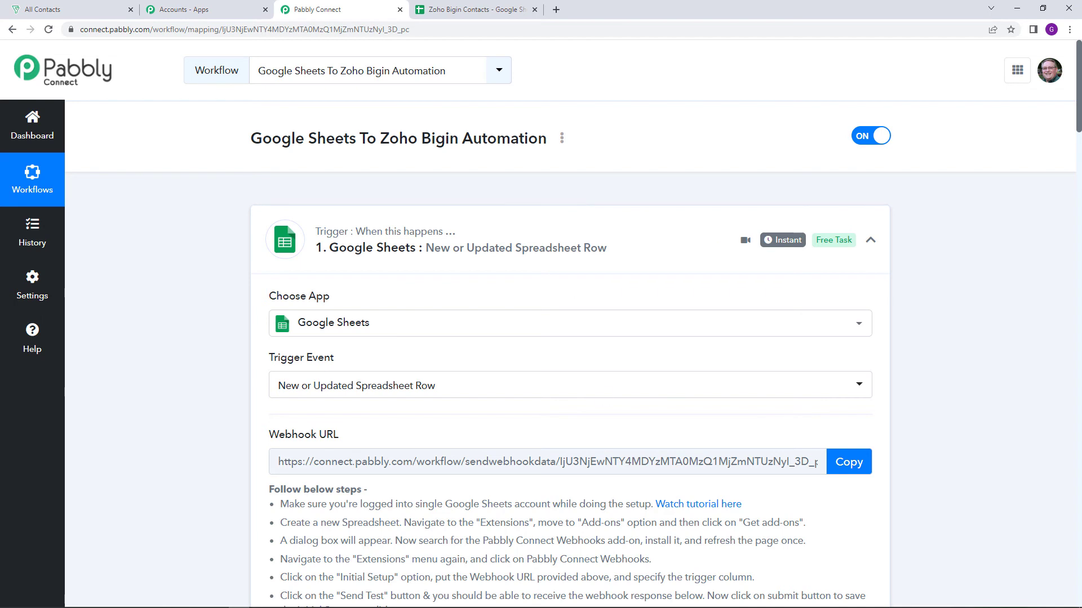
Switch to the Zoho Bigin Contacts spreadsheet and enter Demo as First Name and Detail as Last Name in row 3
left_click(458, 6)
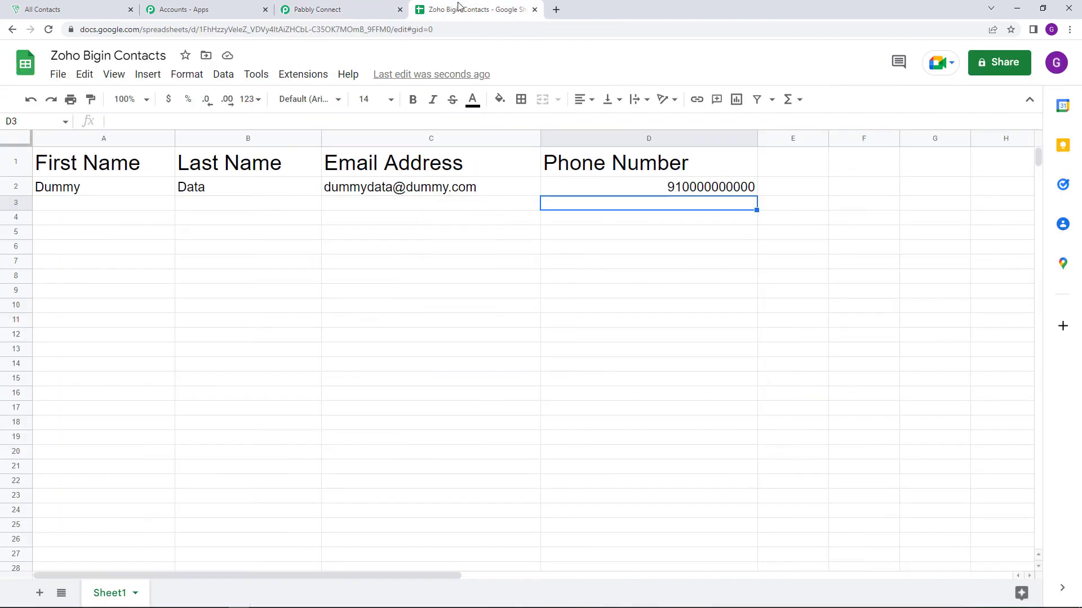
left_click(127, 208)
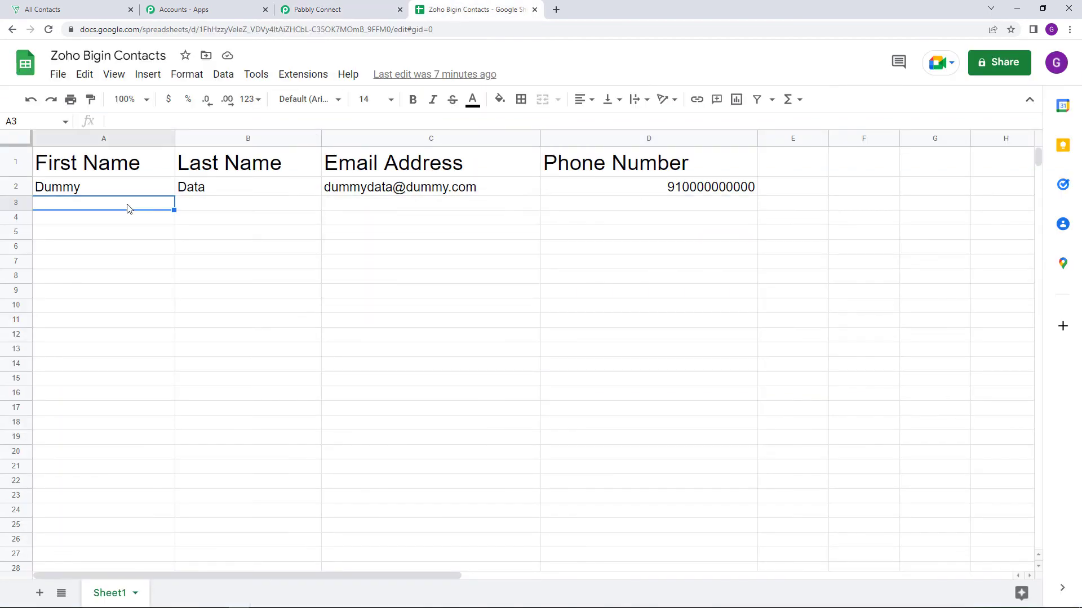
type("De")
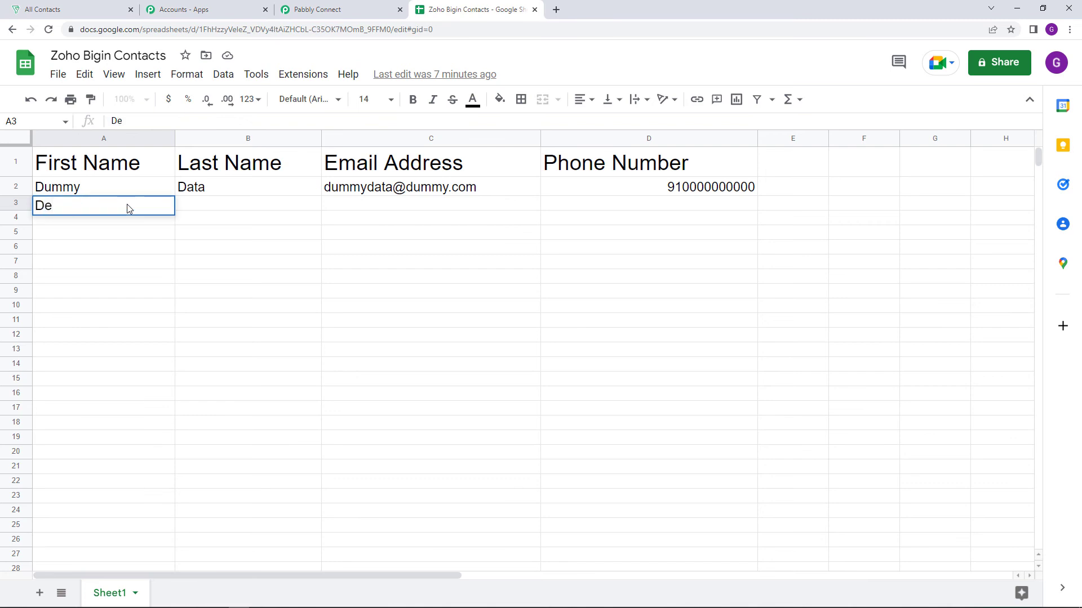
type("mo")
left_click(283, 206)
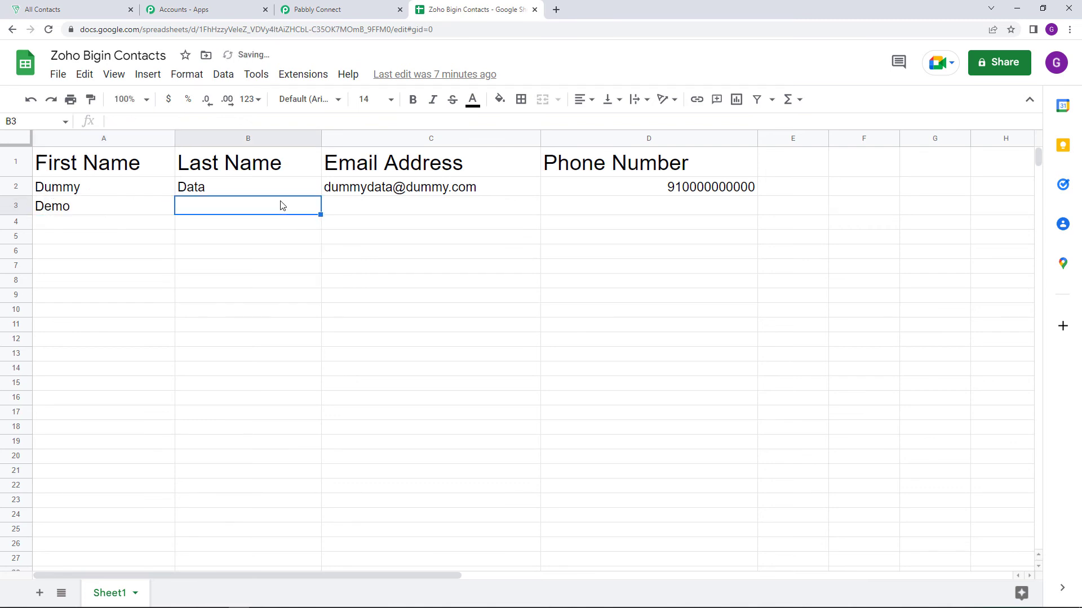
type("Detail")
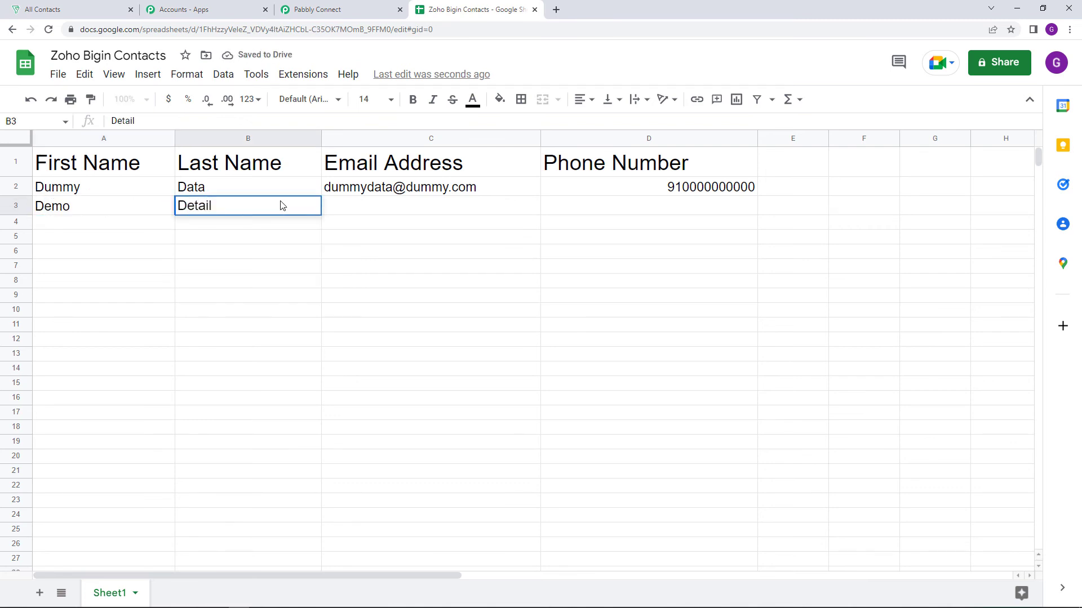
Enter the demo contact's email address and phone number in row 3 of the spreadsheet
key("Tab")
type("demo")
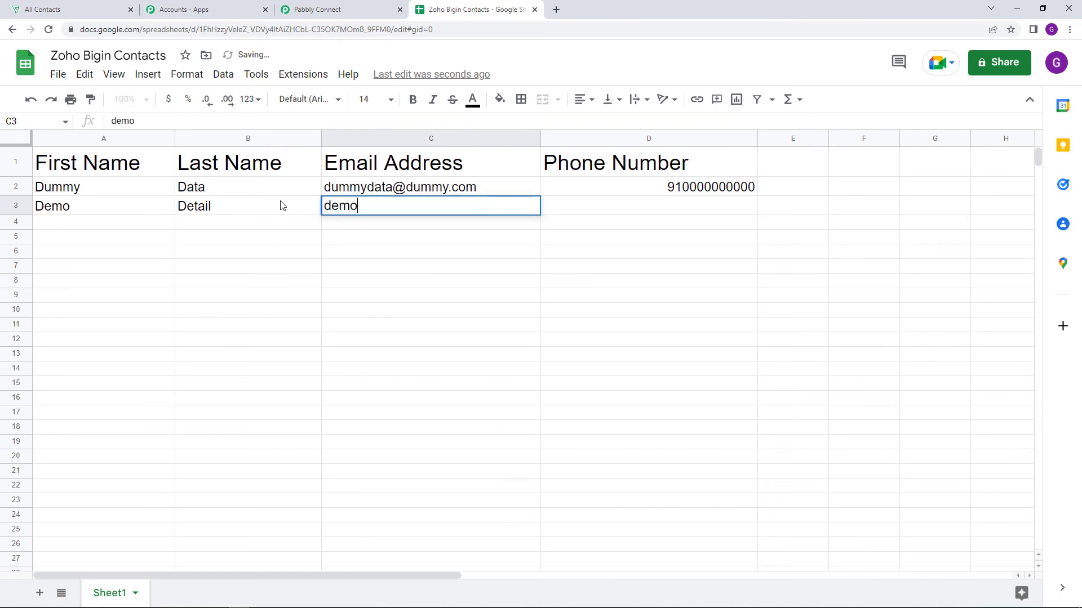
type("detail")
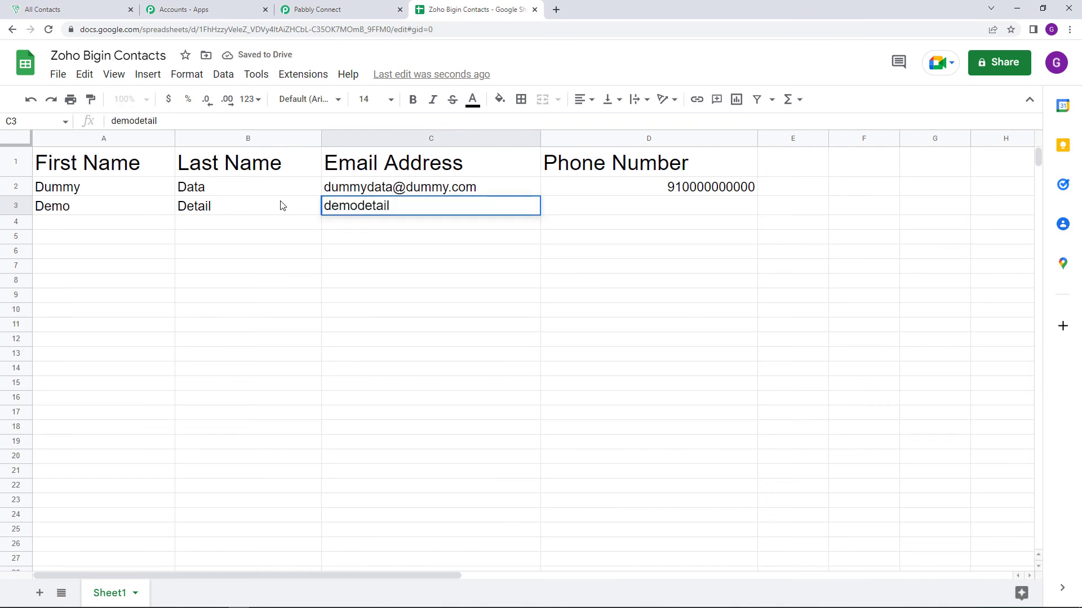
type("@example")
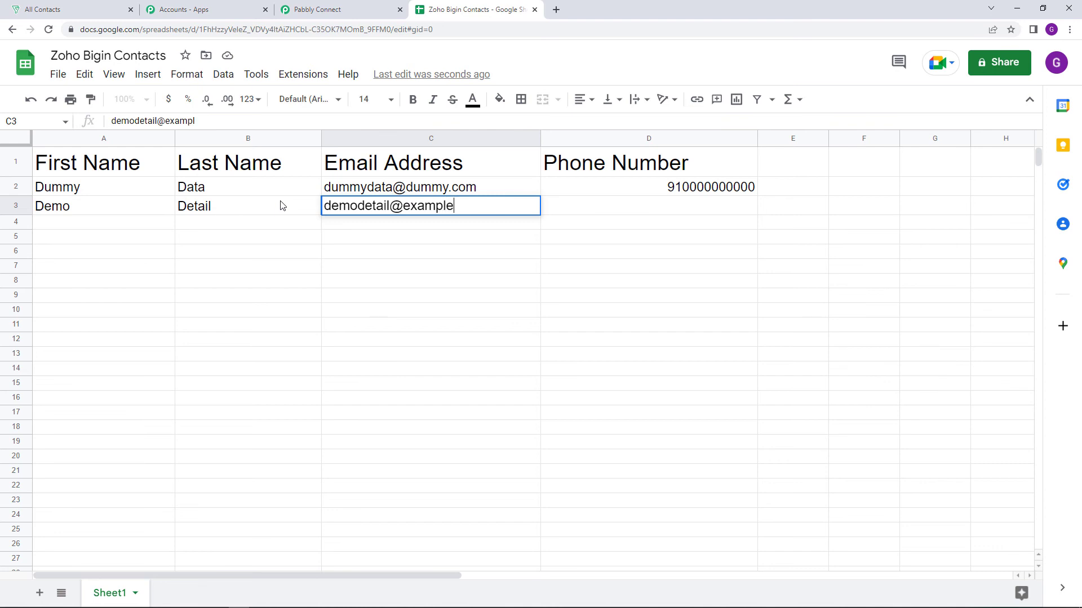
type(".com")
key("Tab")
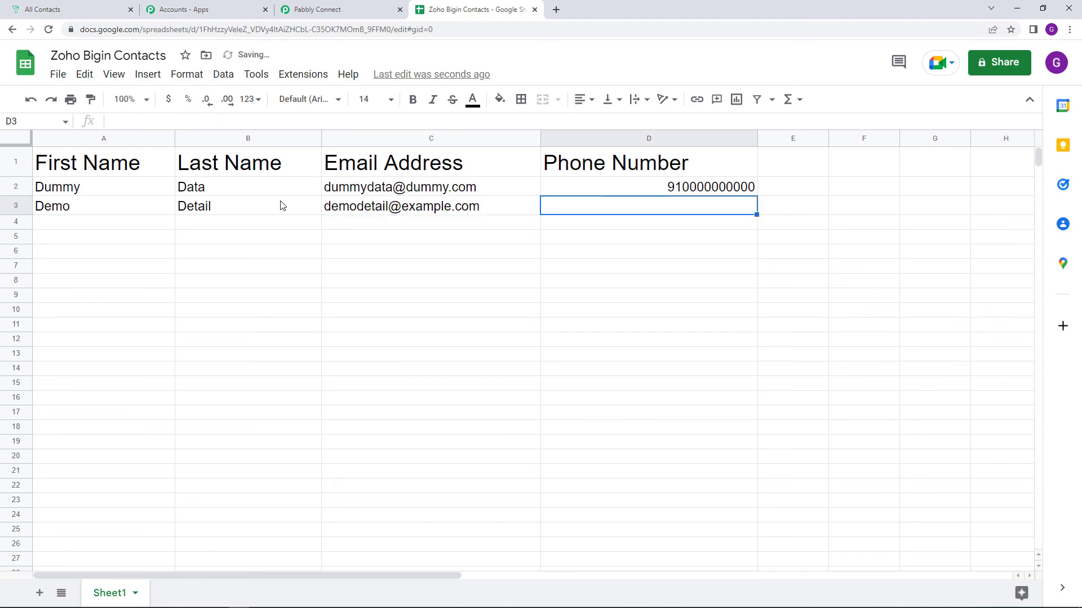
type("92")
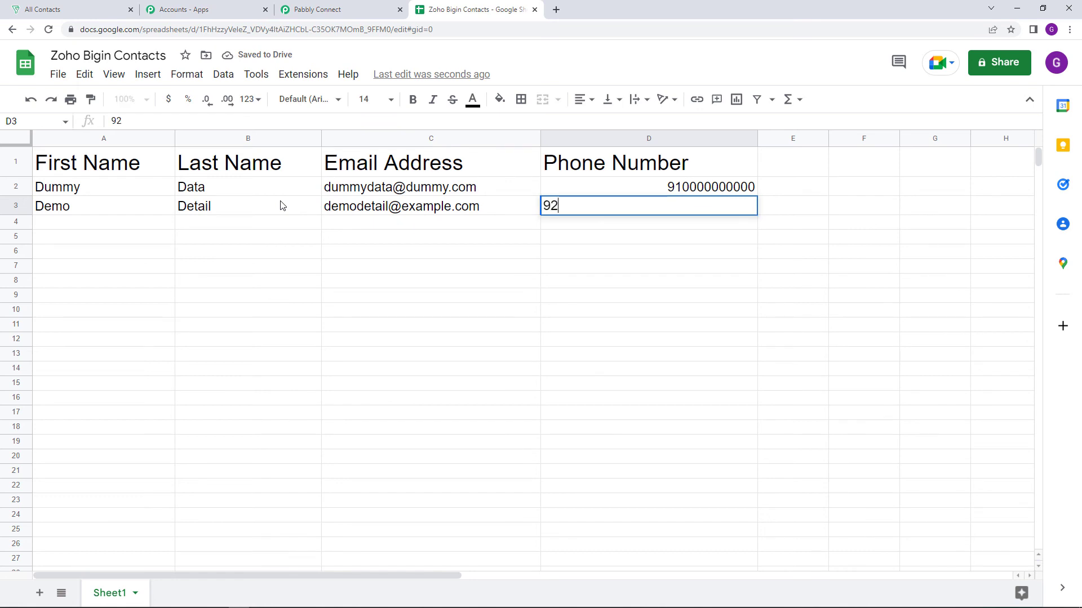
type("0000000000")
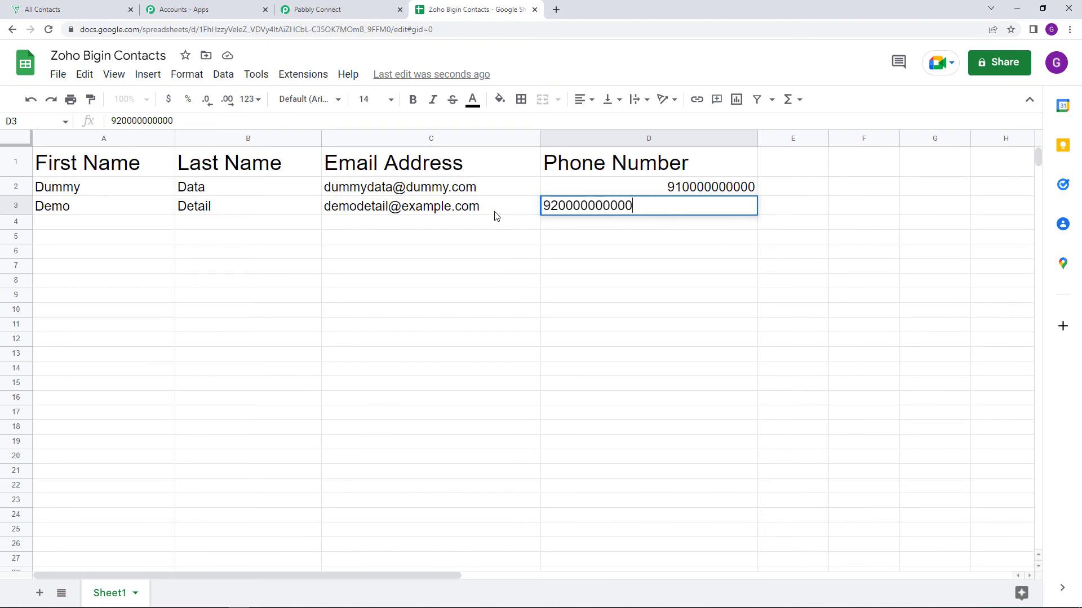
Reload the All Contacts list in Zoho Bigin, and return to the spreadsheet to commit the phone number entry in row 3
left_click(82, 4)
left_click(49, 30)
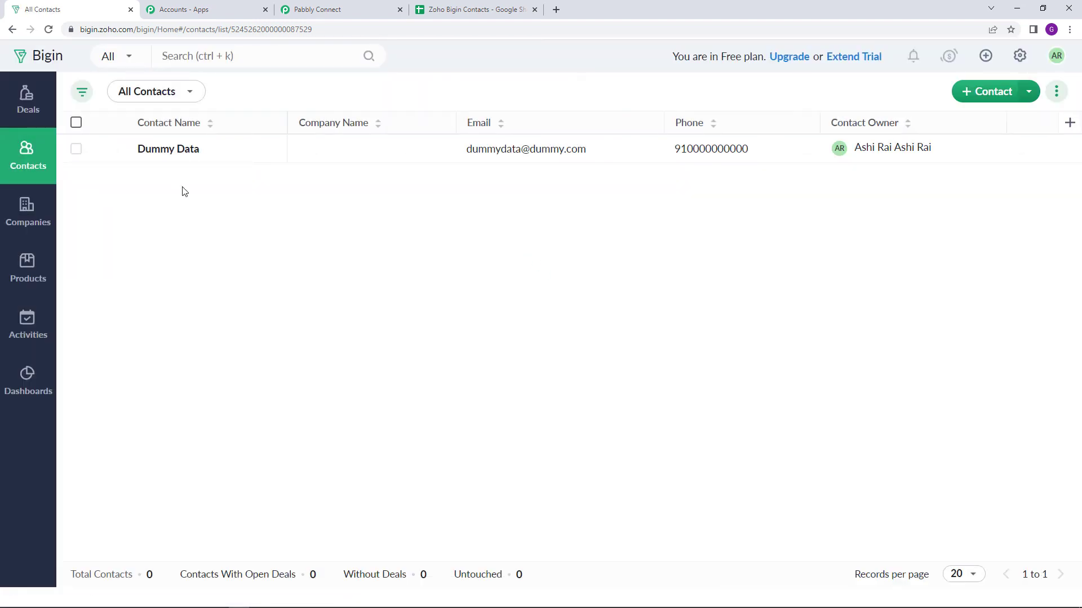
left_click(453, 8)
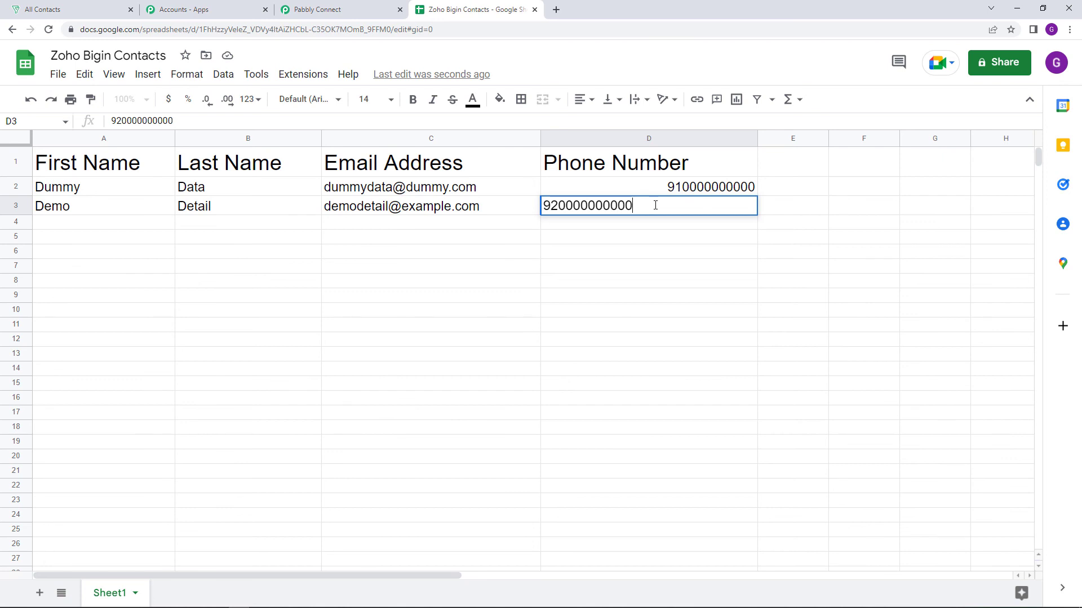
key("Return")
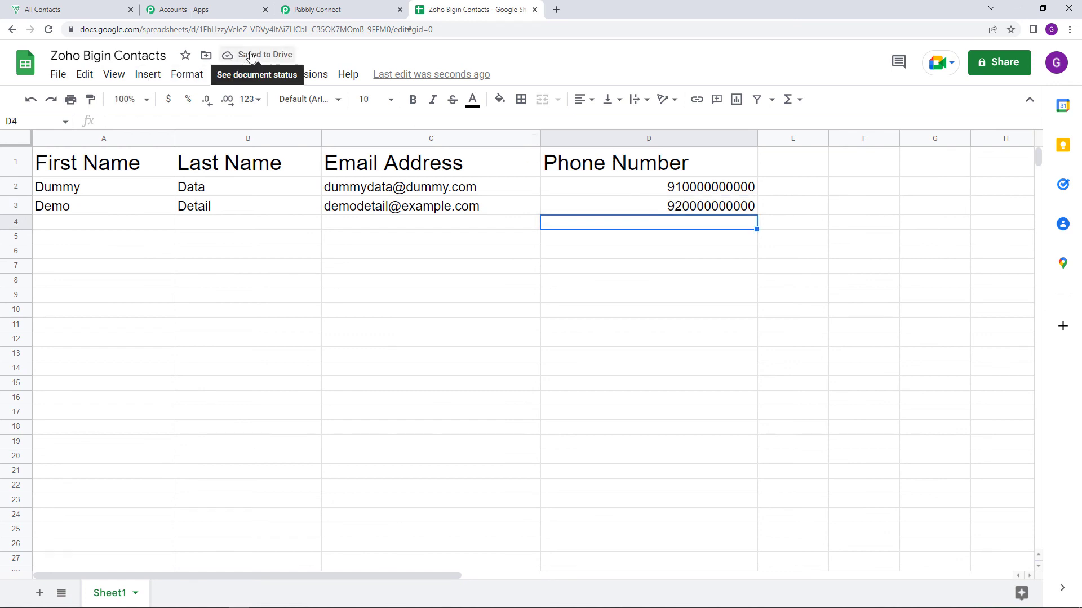
Switch to Zoho Bigin, reload the All Contacts list, and compare the new contact's details with row 3 of the spreadsheet
left_click(96, 7)
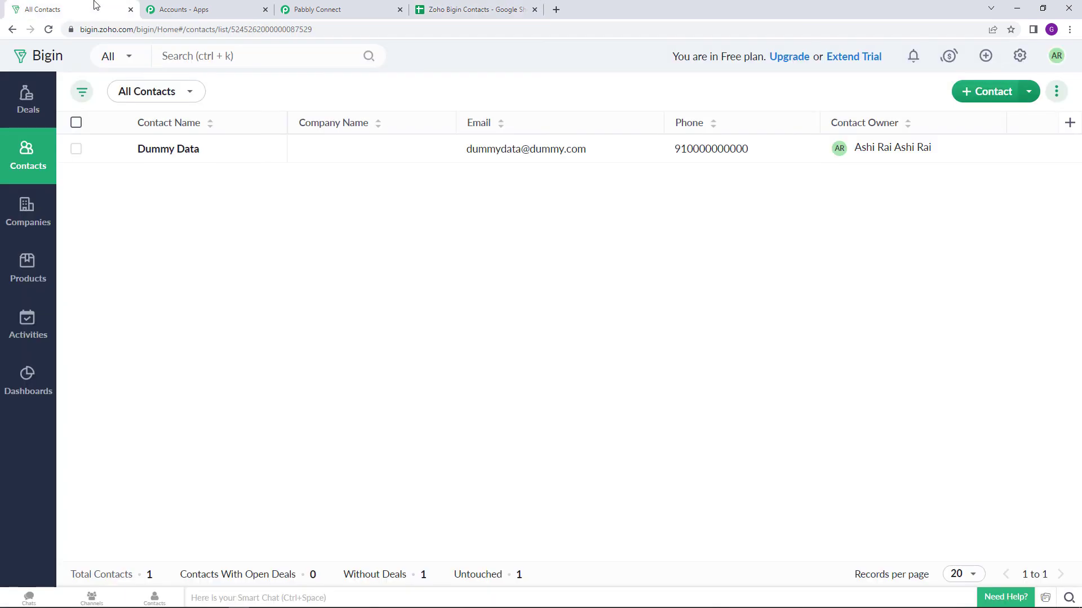
left_click(49, 30)
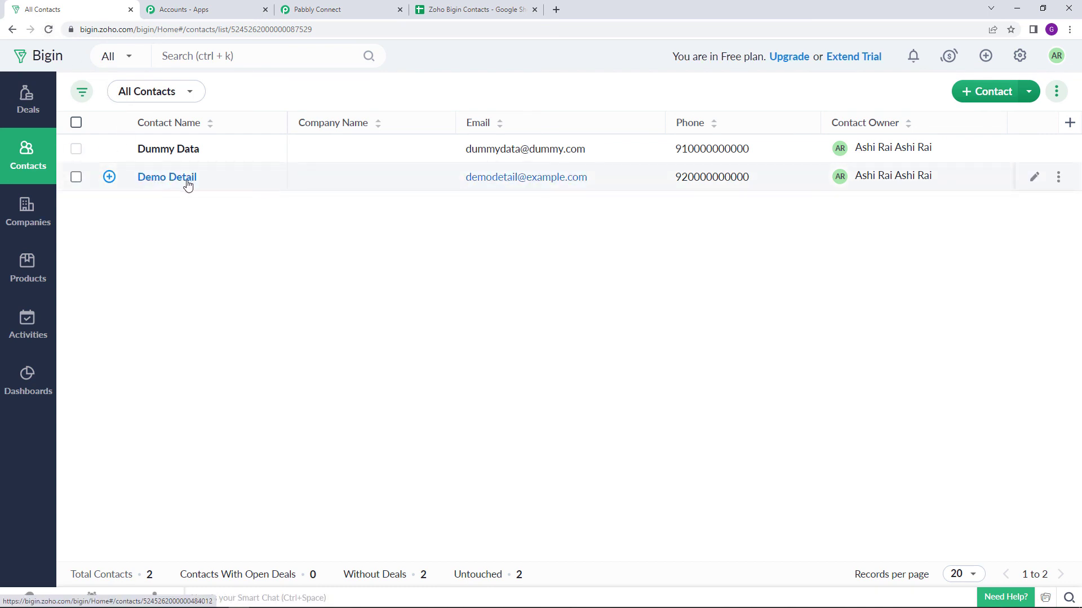
left_click(432, 3)
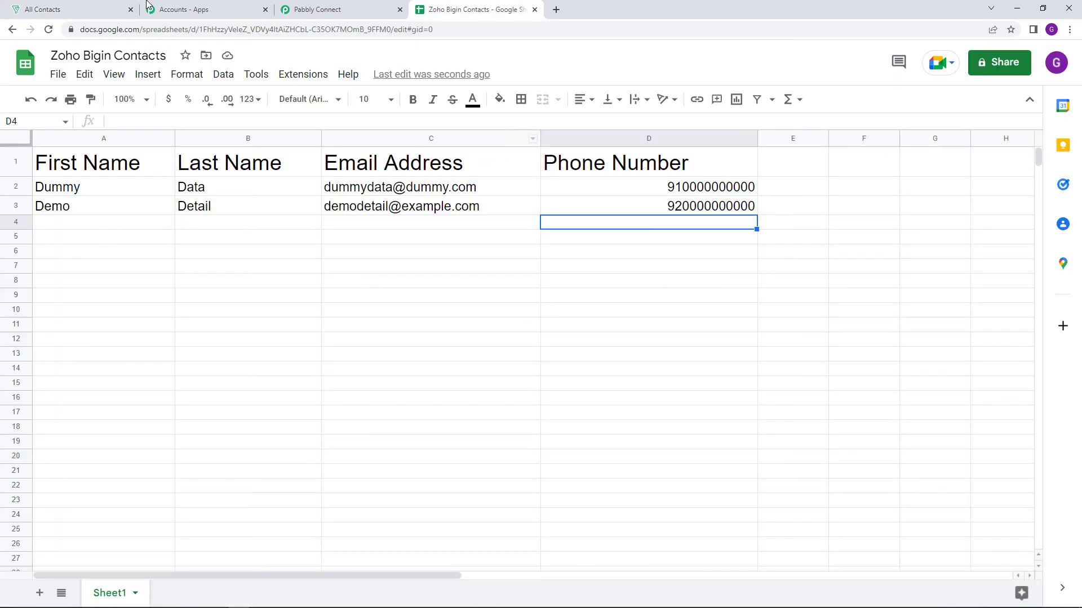
left_click(113, 5)
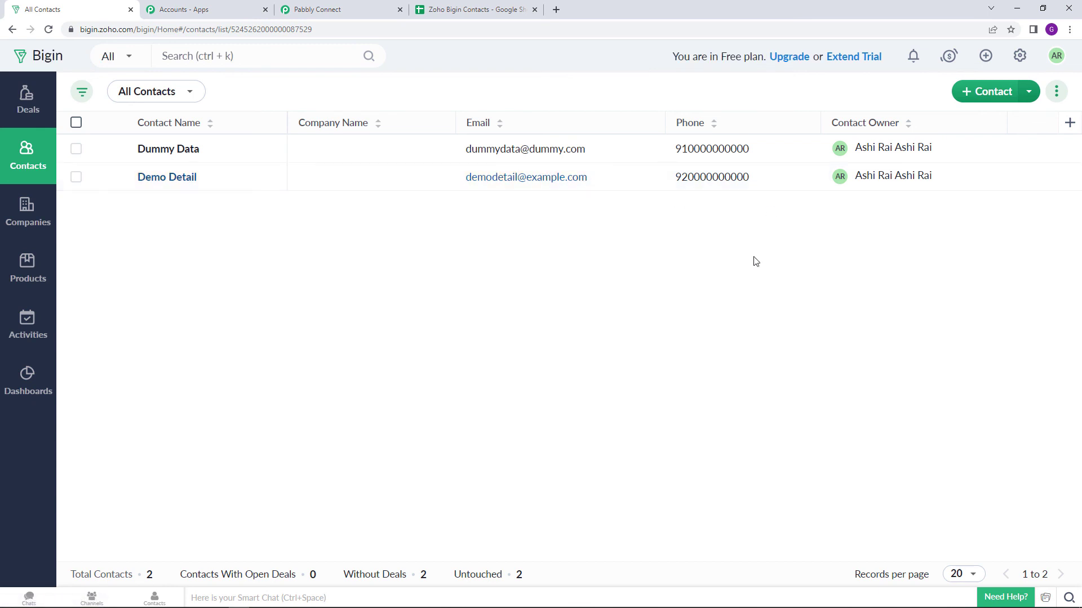
Return to Pabbly Connect, review the Google Sheets To Zoho Bigin Automation workflow, and choose an action from its workflow options
left_click(338, 9)
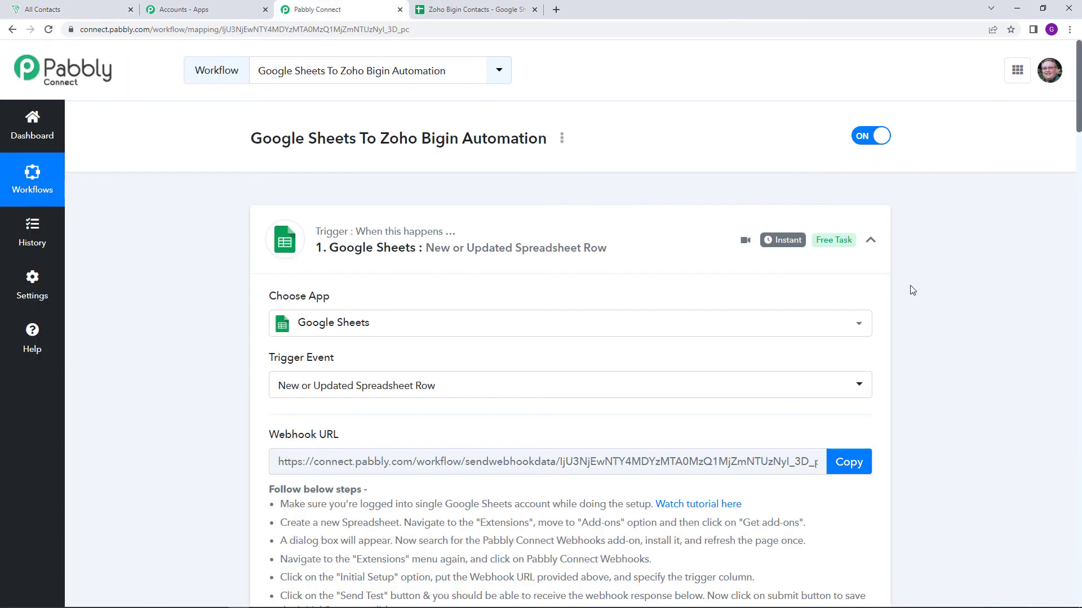
scroll(909, 289, "down", 1)
scroll(914, 297, "up", 1)
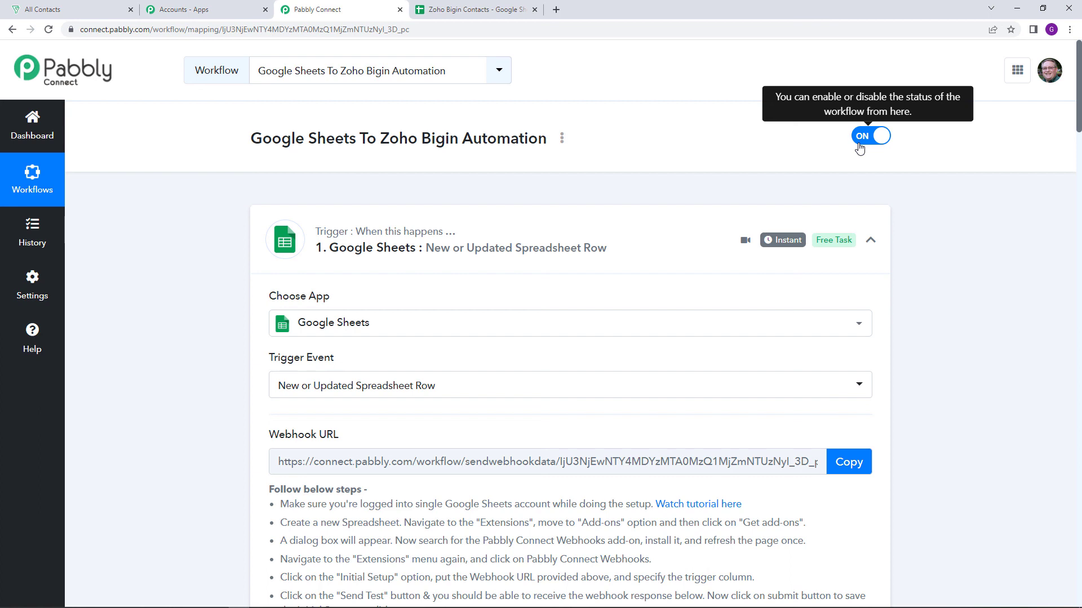
left_click(562, 138)
left_click(529, 209)
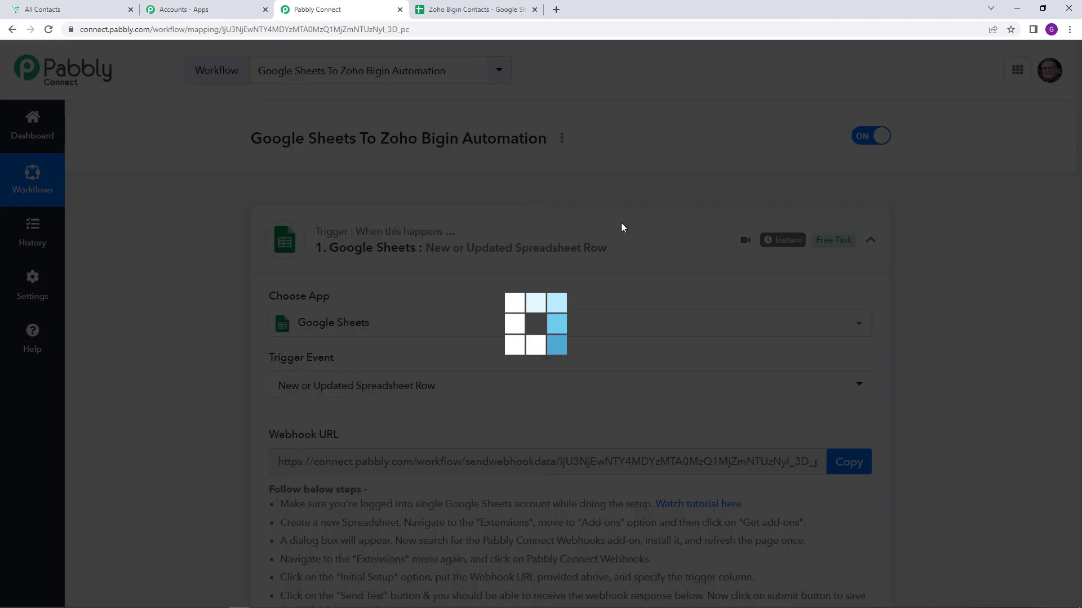